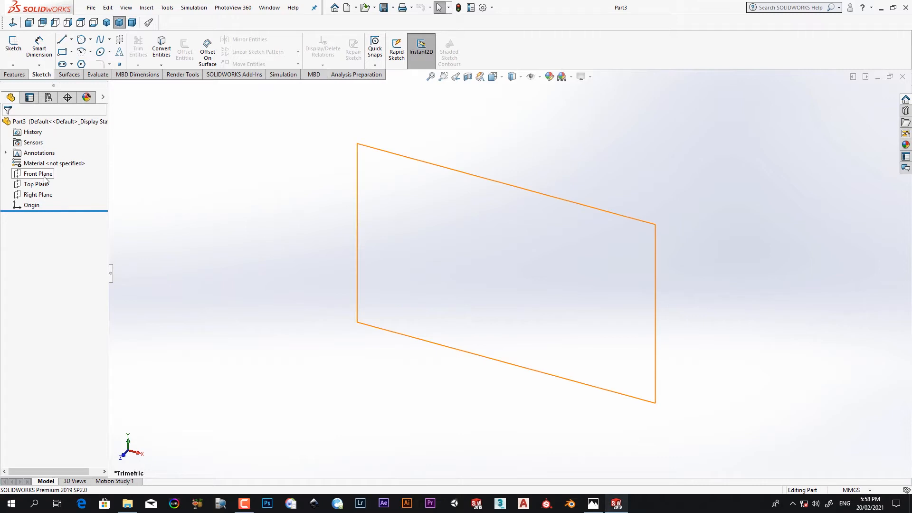
- Start a sketch on the Front Plane and check the part's dimensions in the reference image 02.png in Photos
left_click(45, 176)
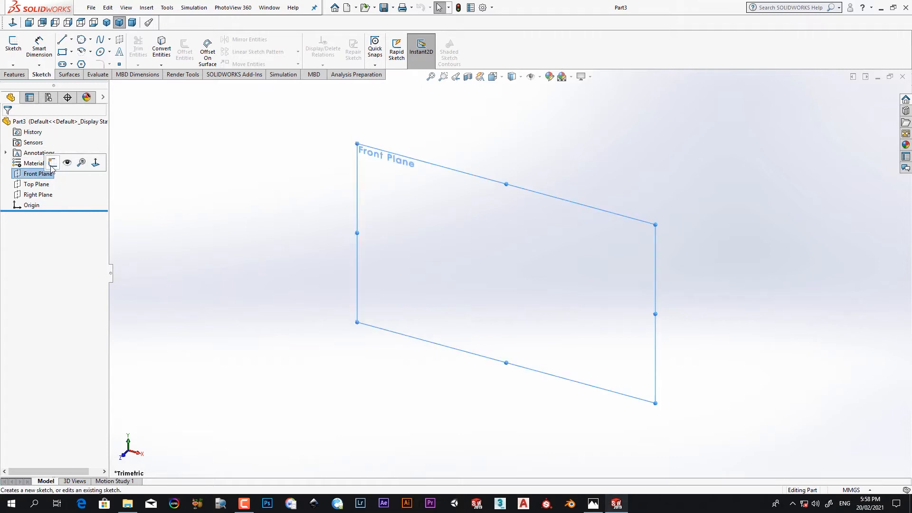
left_click(13, 43)
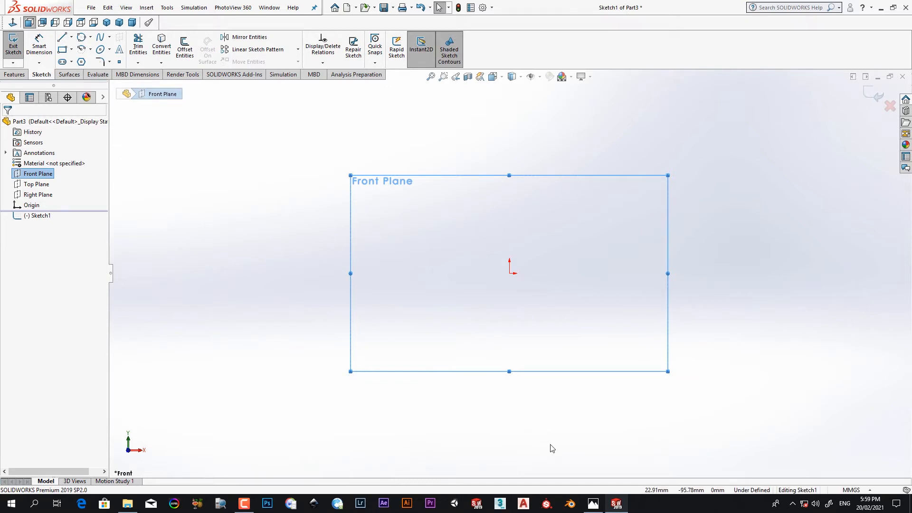
left_click(597, 505)
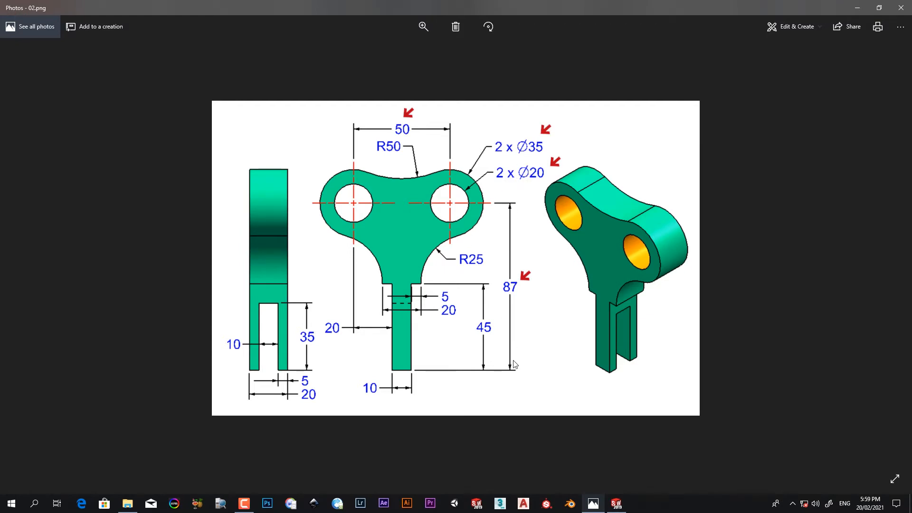
left_click(616, 503)
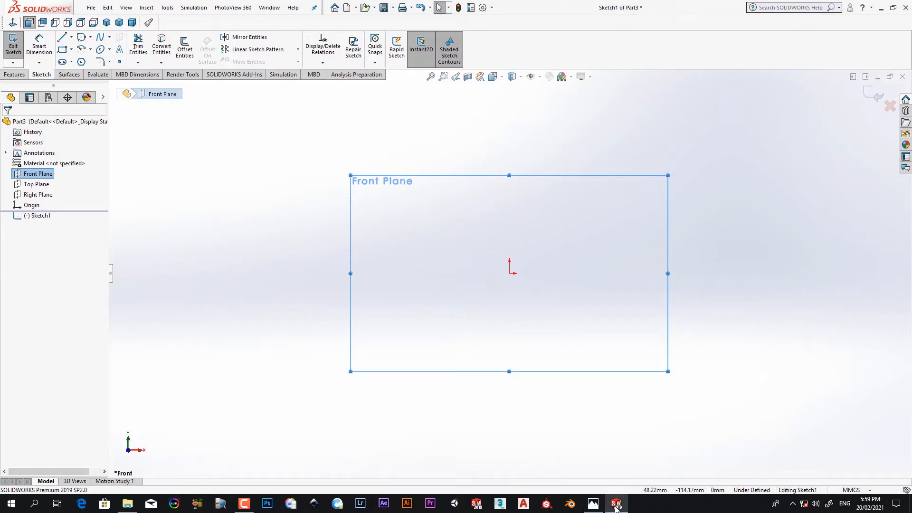
- Draw a horizontal midpoint line about 141 mm long centred on the origin
left_click(72, 37)
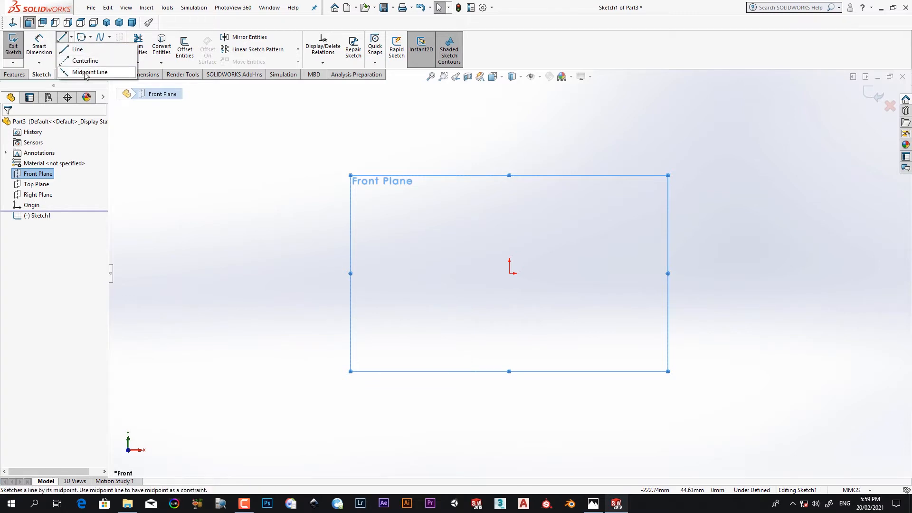
left_click(88, 72)
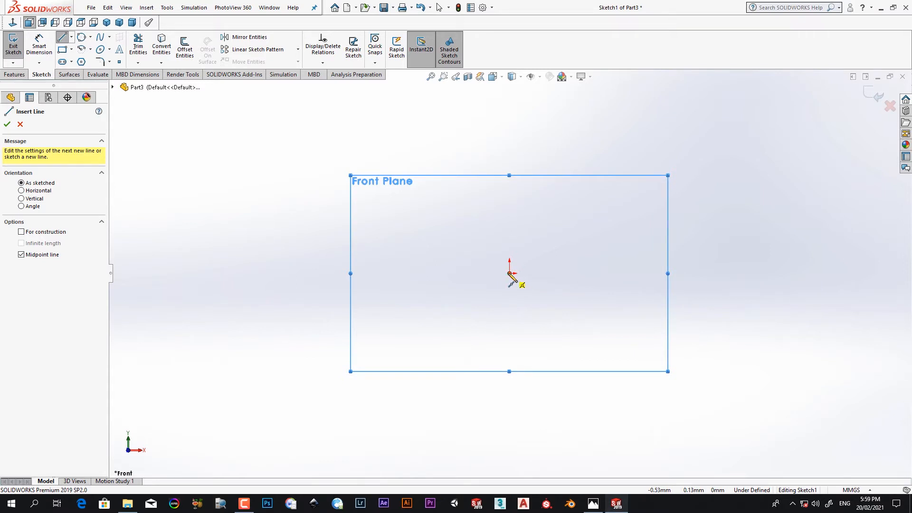
left_click(510, 274)
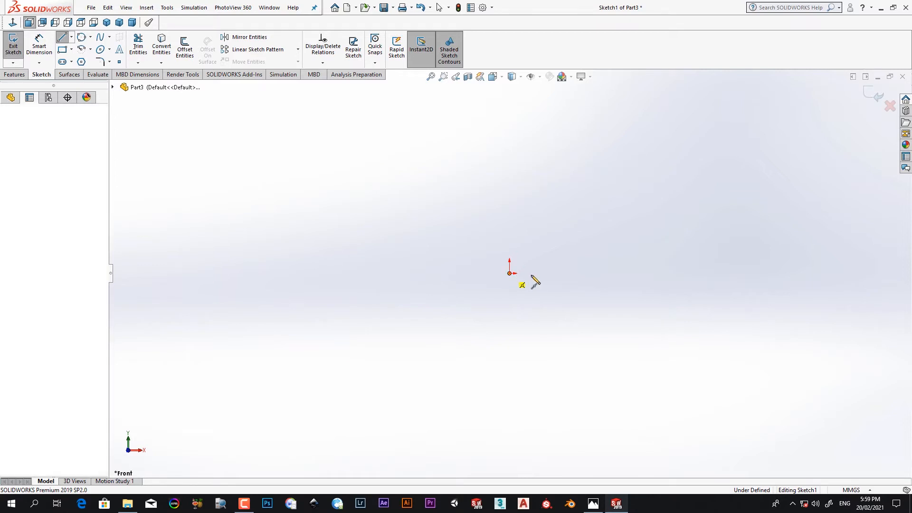
left_click(636, 274)
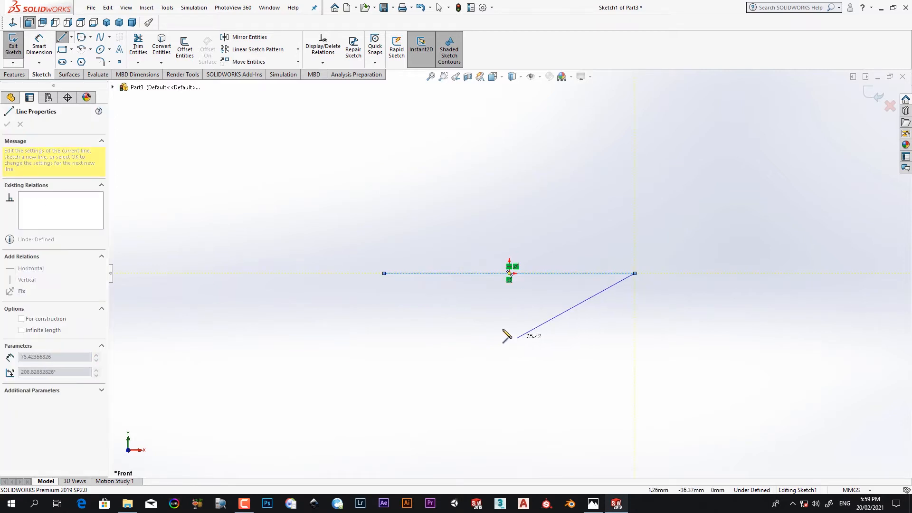
key("Escape")
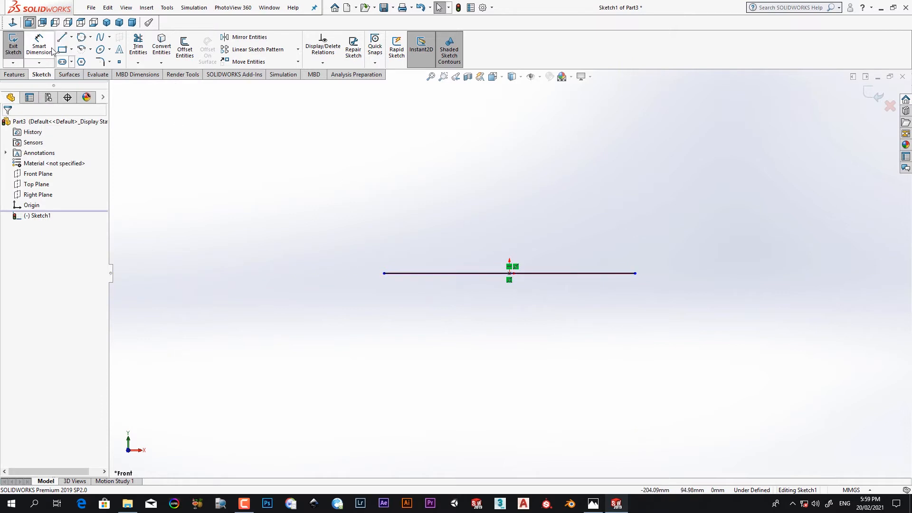
left_click(66, 40)
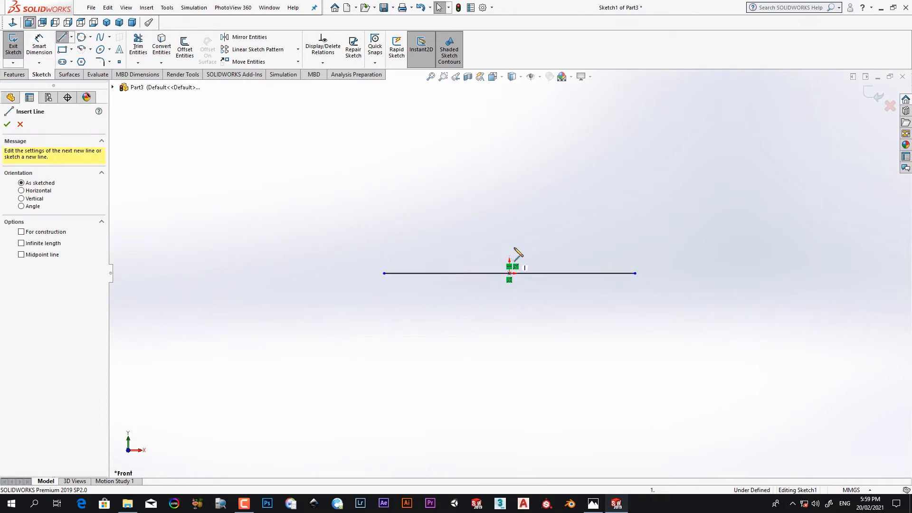
left_click(509, 228)
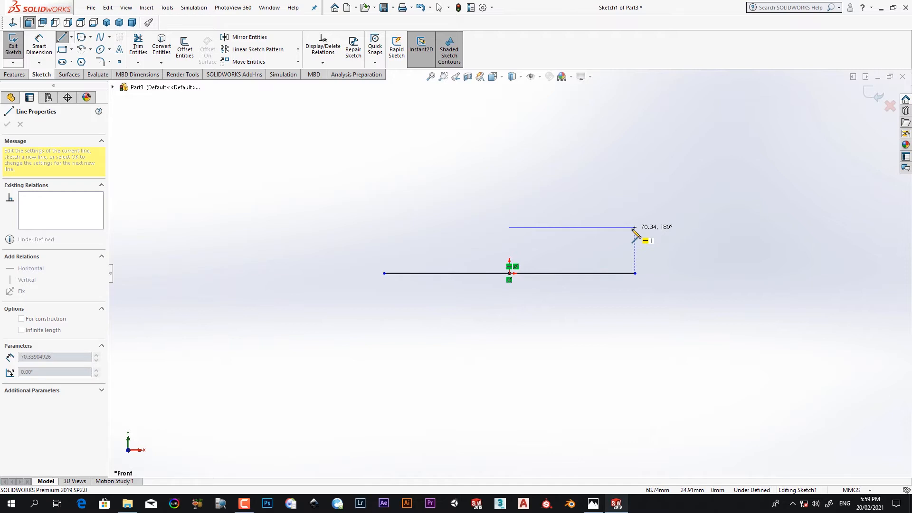
key("Escape")
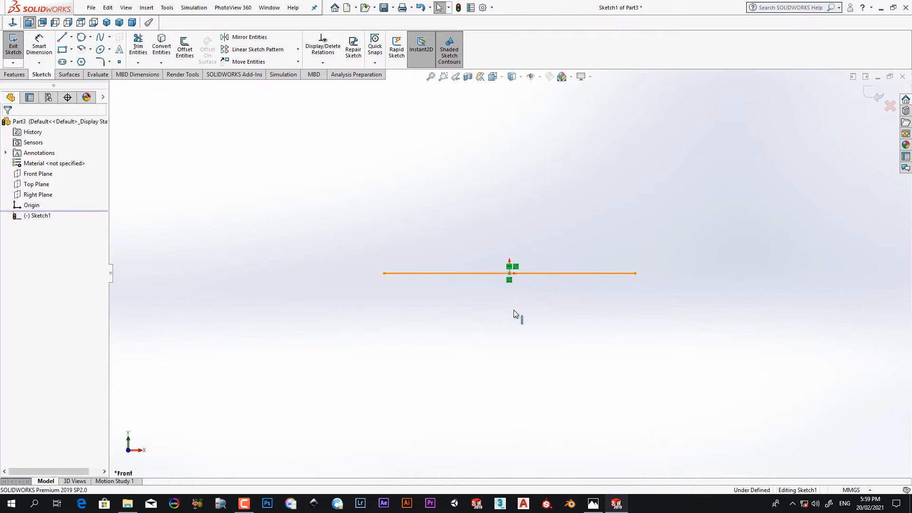
- Convert the horizontal line through the origin to construction geometry
left_click(529, 274)
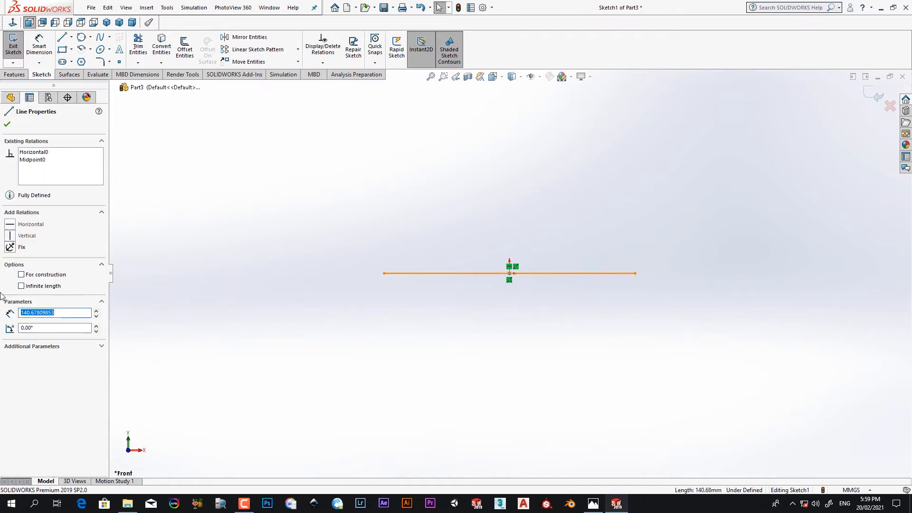
left_click(21, 275)
left_click(7, 124)
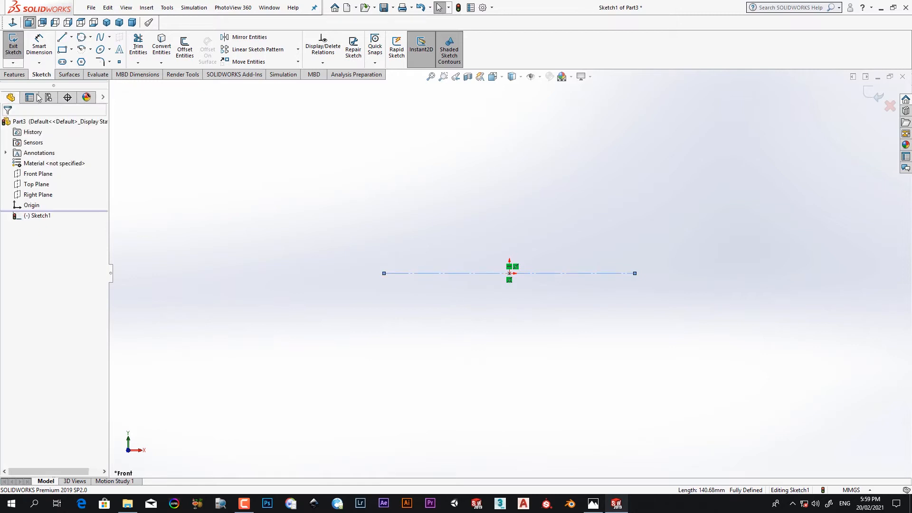
- Draw a vertical centerline from the origin straight down below the horizontal construction line
left_click(72, 37)
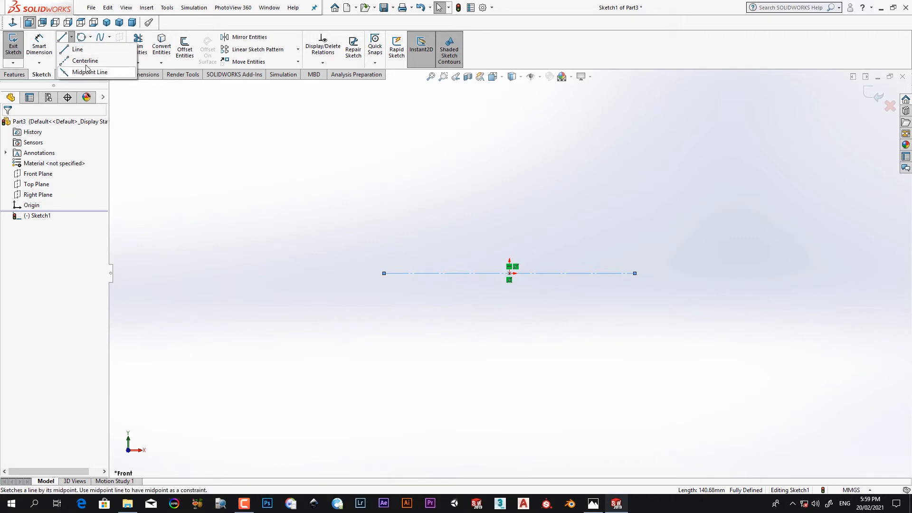
left_click(77, 48)
left_click(509, 273)
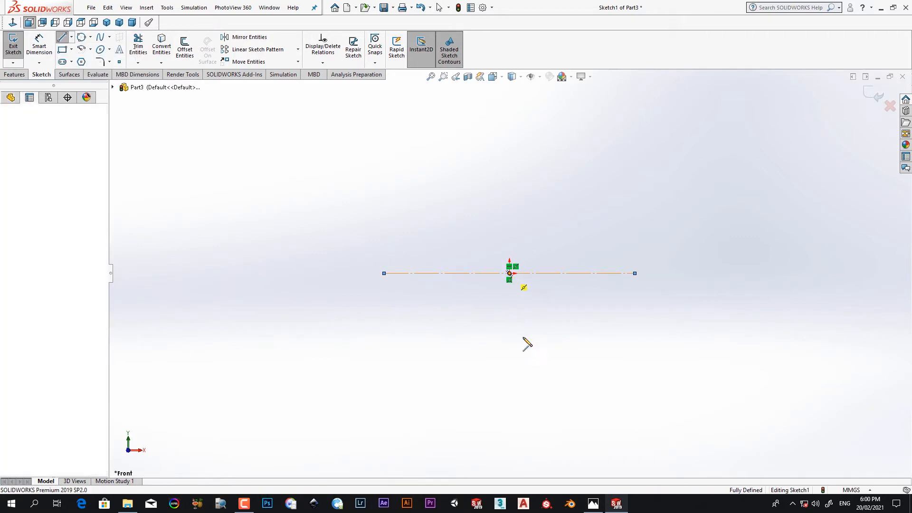
left_click(510, 436)
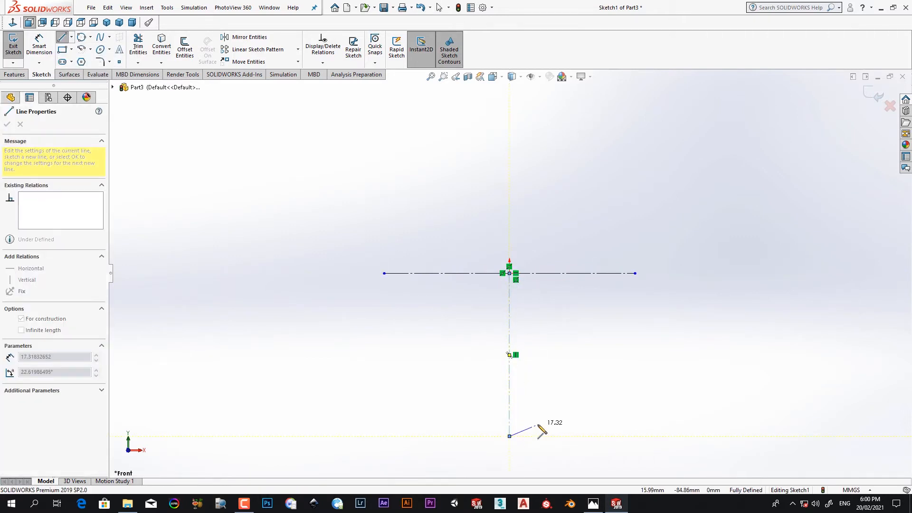
key("Escape")
- Dimension the horizontal construction line's length as 50 mm with Smart Dimension
left_click(40, 49)
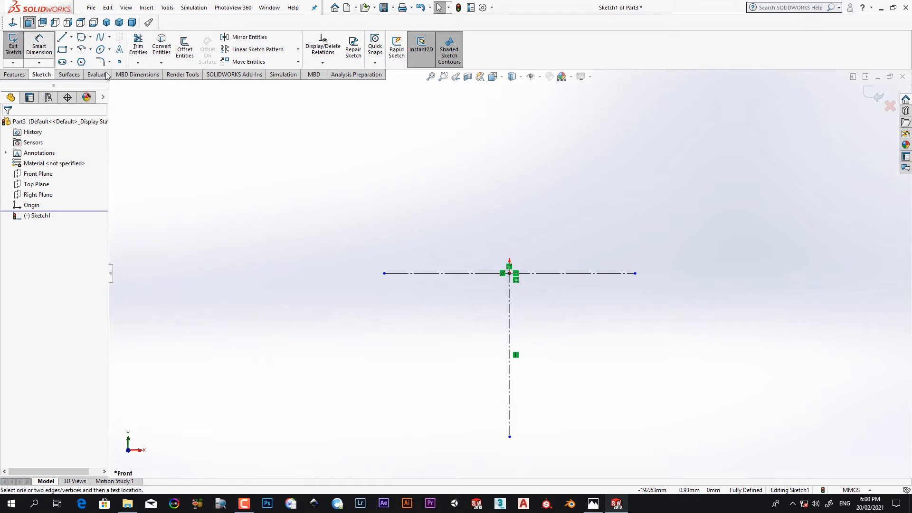
left_click(541, 277)
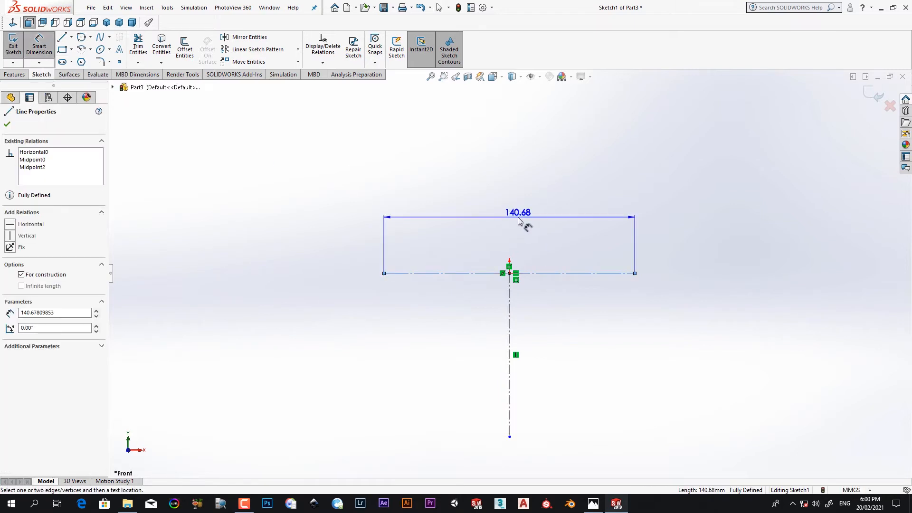
left_click(518, 220)
type("50")
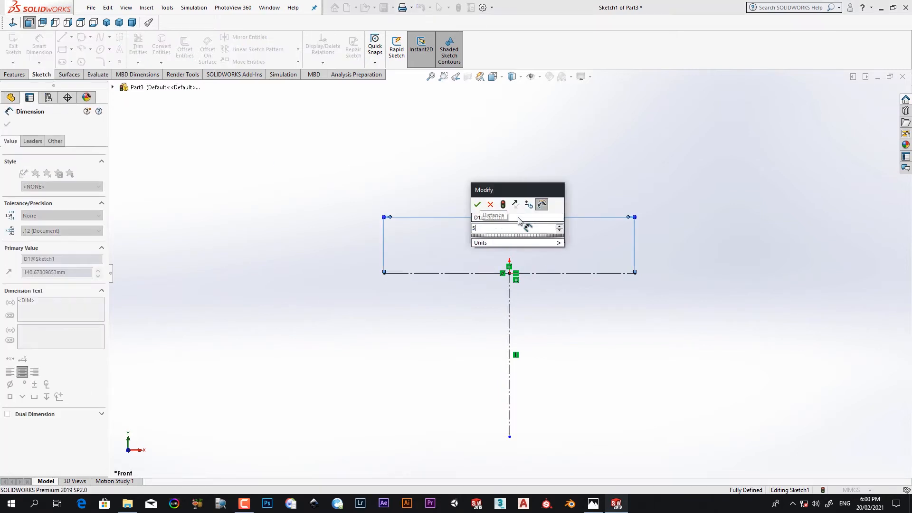
key("Return")
- Dimension the vertical centerline's length as 87 mm
left_click(510, 330)
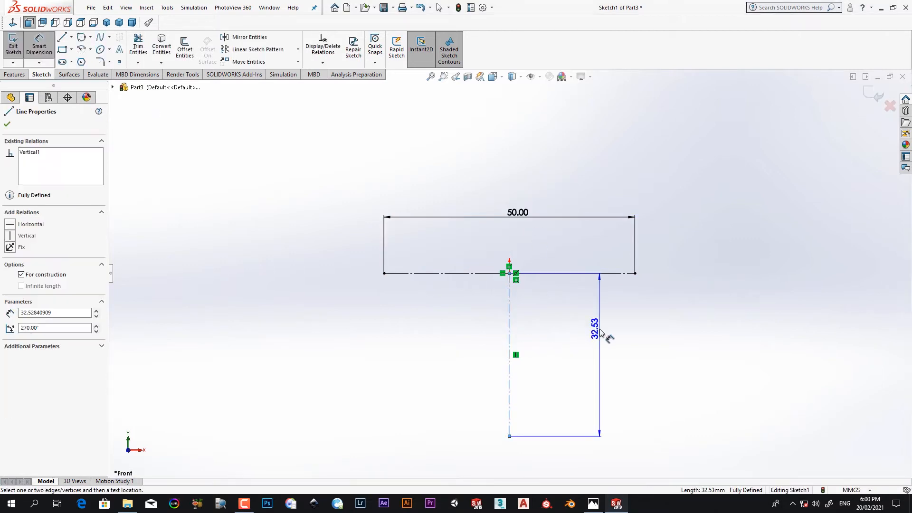
left_click(601, 333)
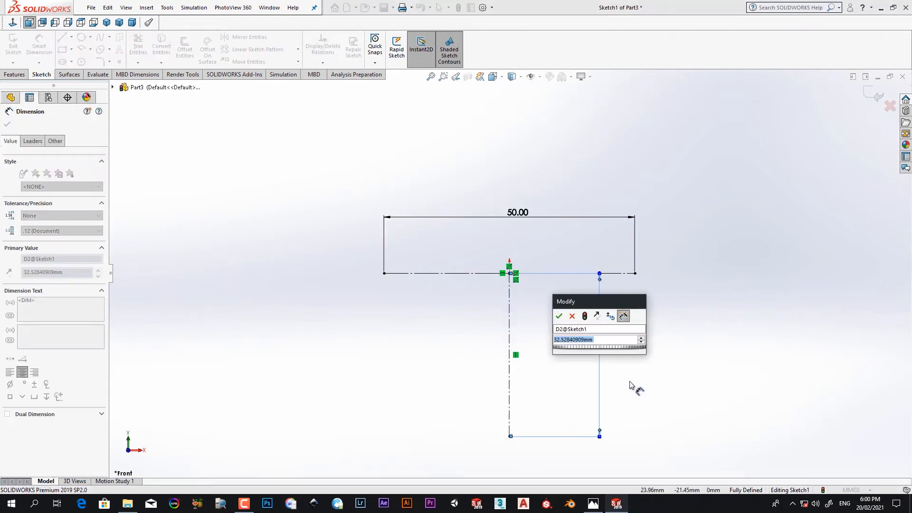
type("87")
key("Return")
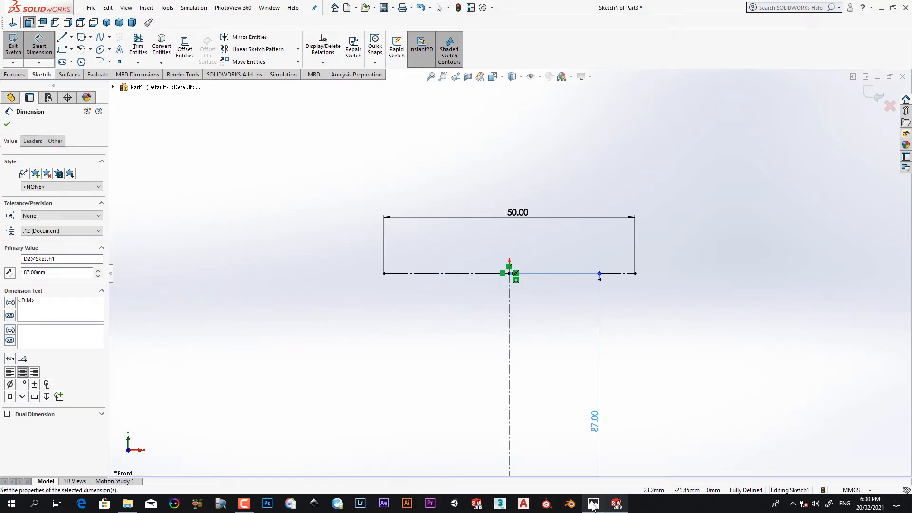
- Check the circle diameters in the Photos reference drawing and draw concentric circles with radii about 8.6 and 12.2 mm at the horizontal centerline's left end
left_click(593, 505)
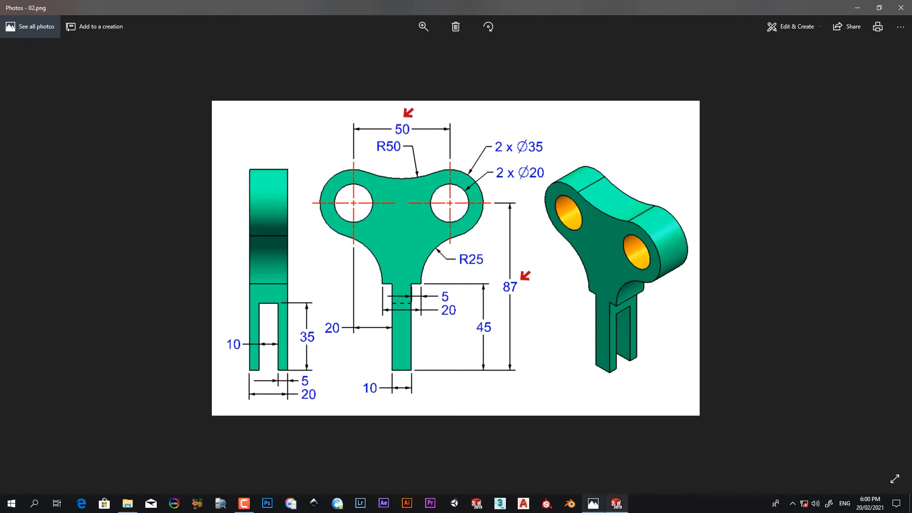
left_click(626, 506)
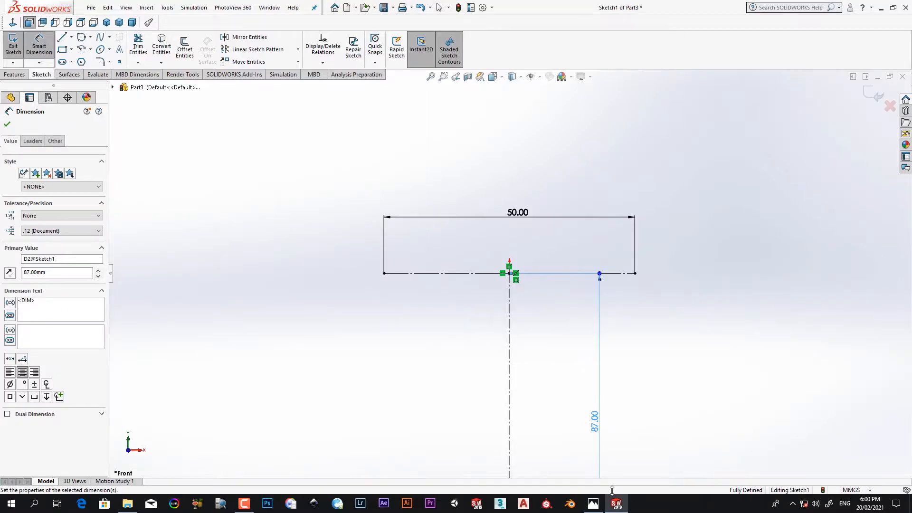
left_click(593, 504)
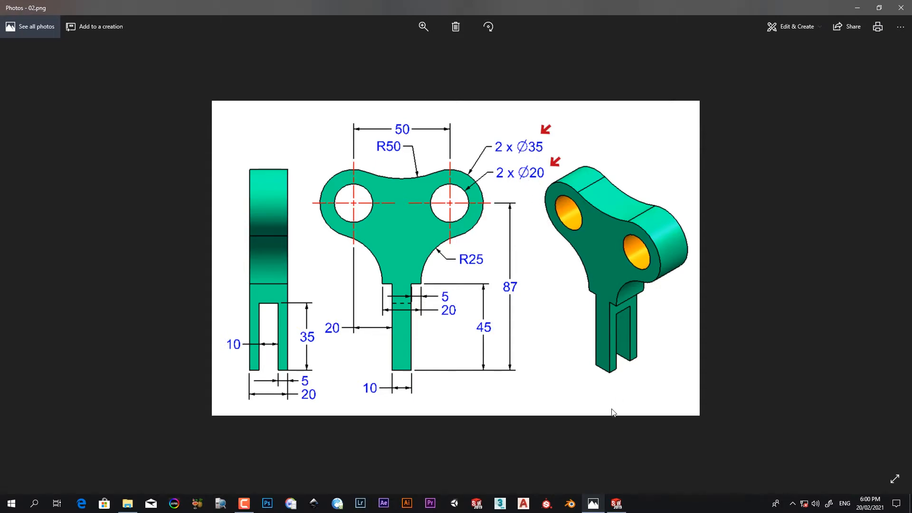
left_click(617, 505)
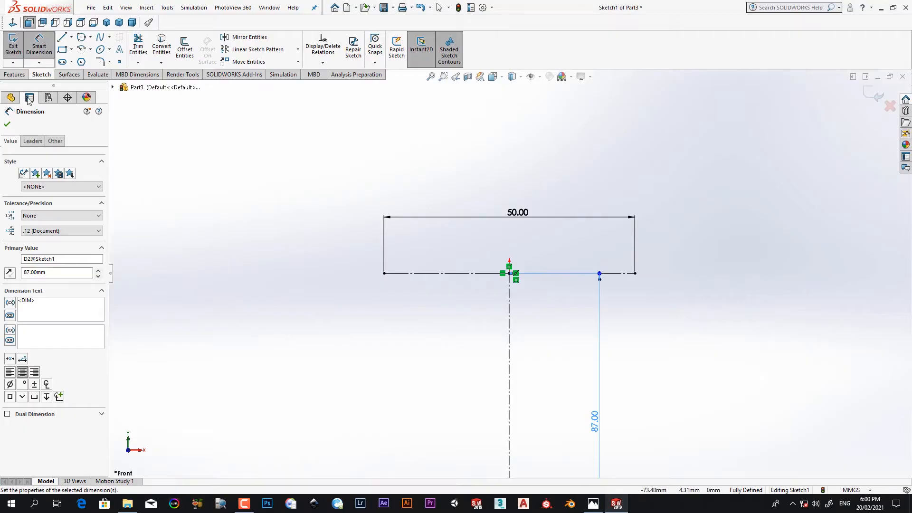
left_click(91, 37)
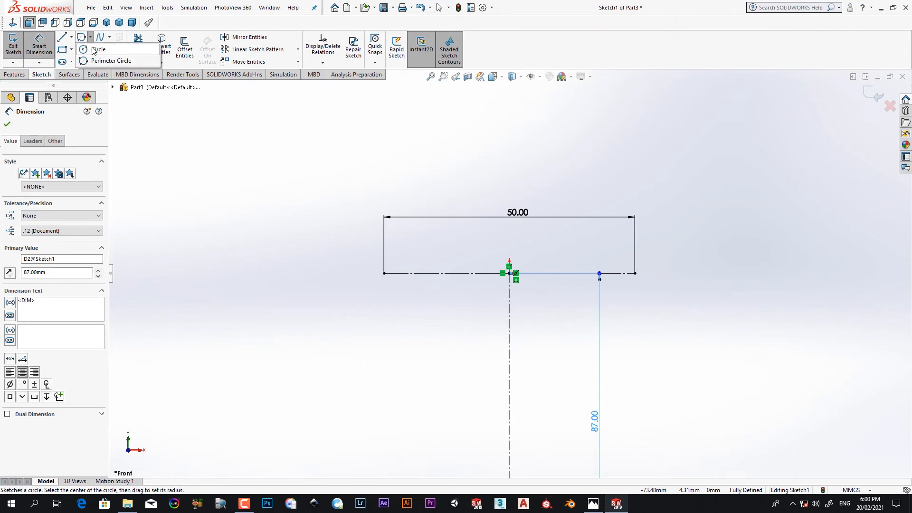
left_click(95, 49)
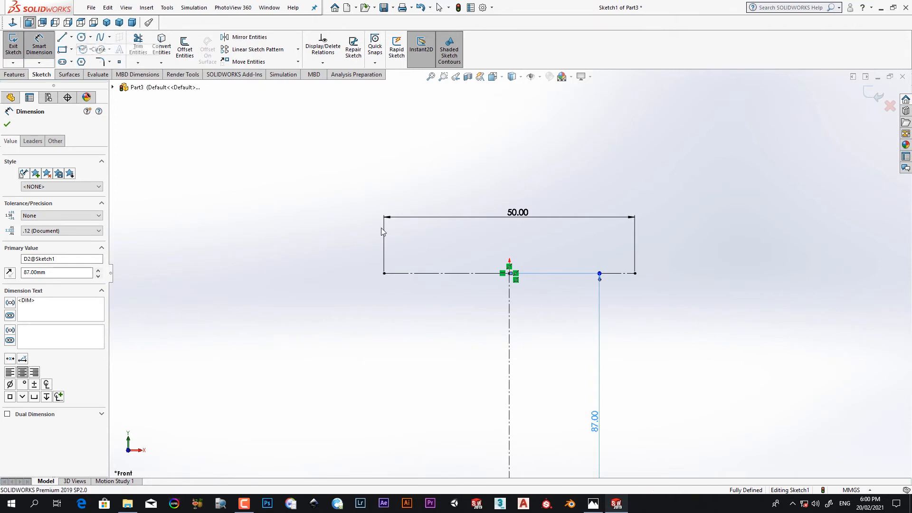
left_click(384, 273)
left_click(414, 304)
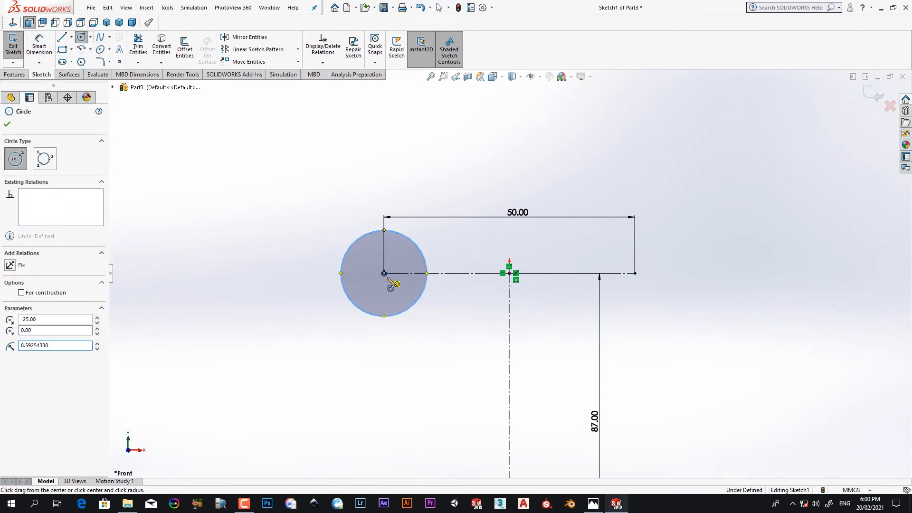
left_click(384, 273)
left_click(421, 319)
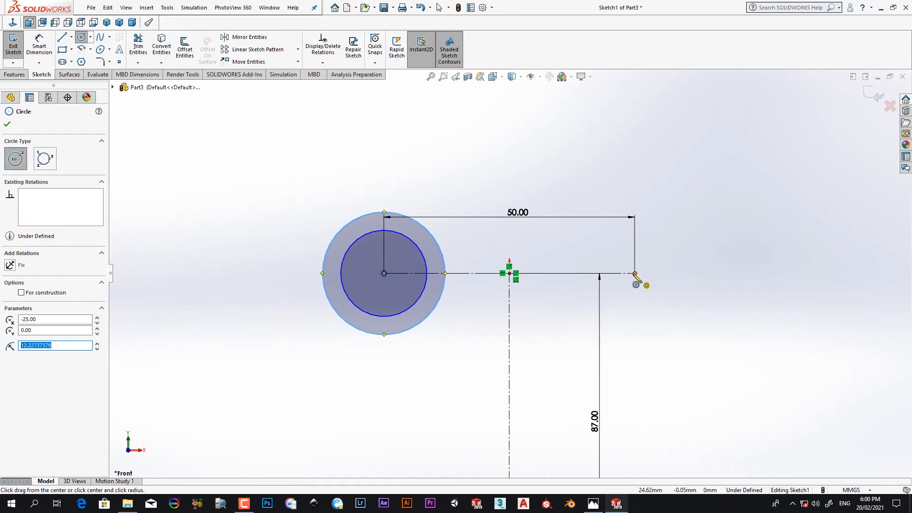
- Draw two concentric circles with radii about 7.5 mm and 16.1 mm at the horizontal centerline's right end
left_click(634, 273)
left_click(654, 306)
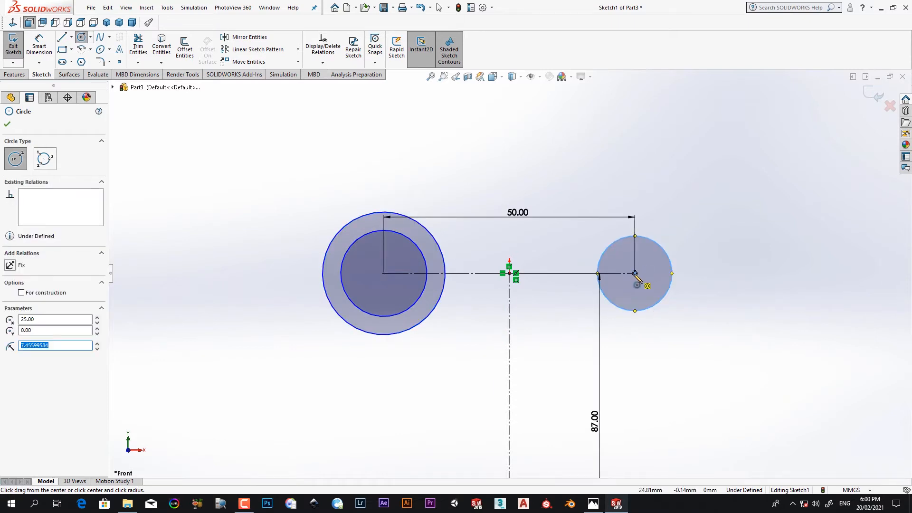
left_click(635, 274)
left_click(679, 360)
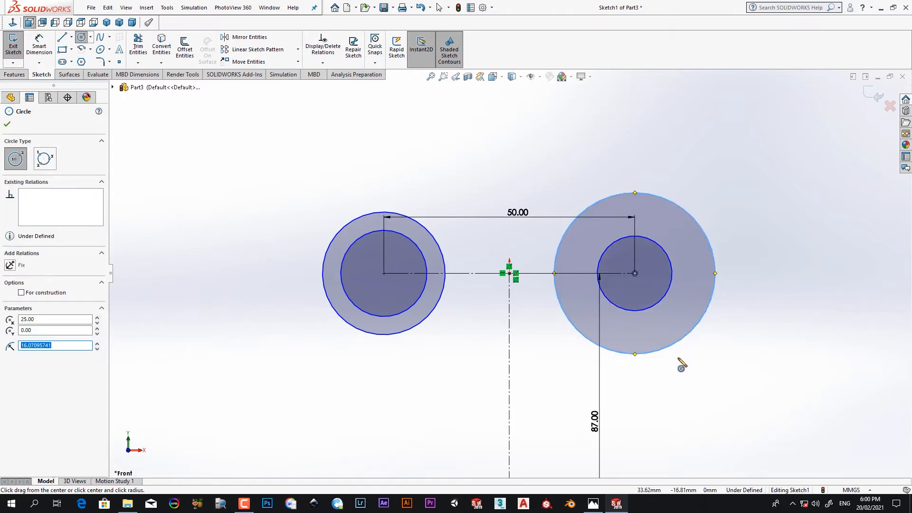
key("Escape")
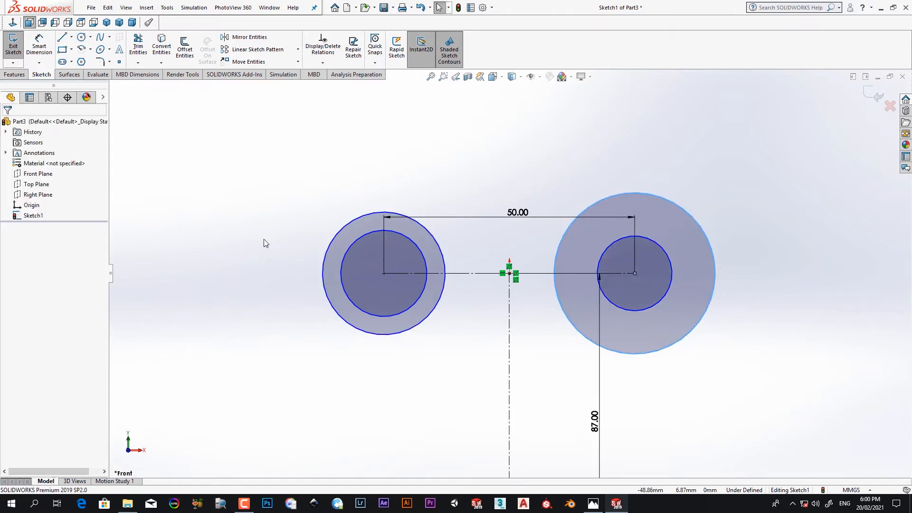
- Add an Equal relation between the two inner circles at the ends of the horizontal centerline
left_click(419, 300)
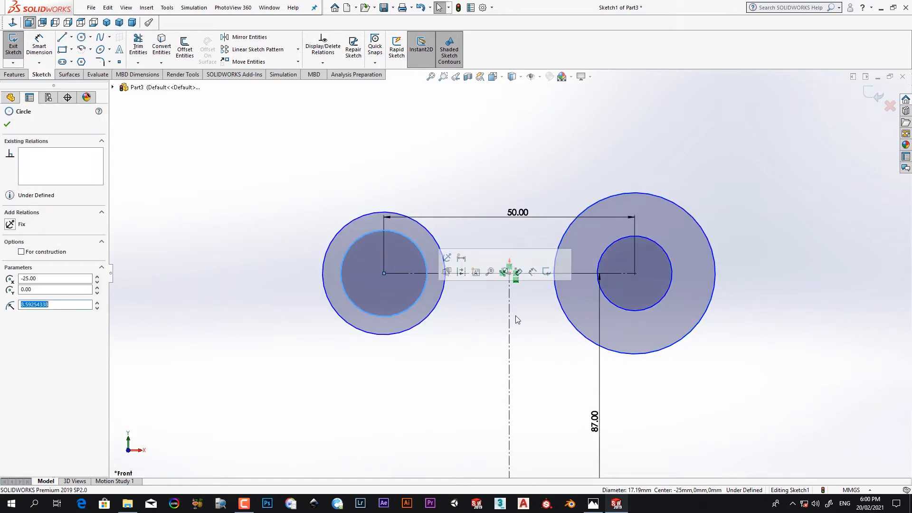
left_click(642, 312, "ctrl")
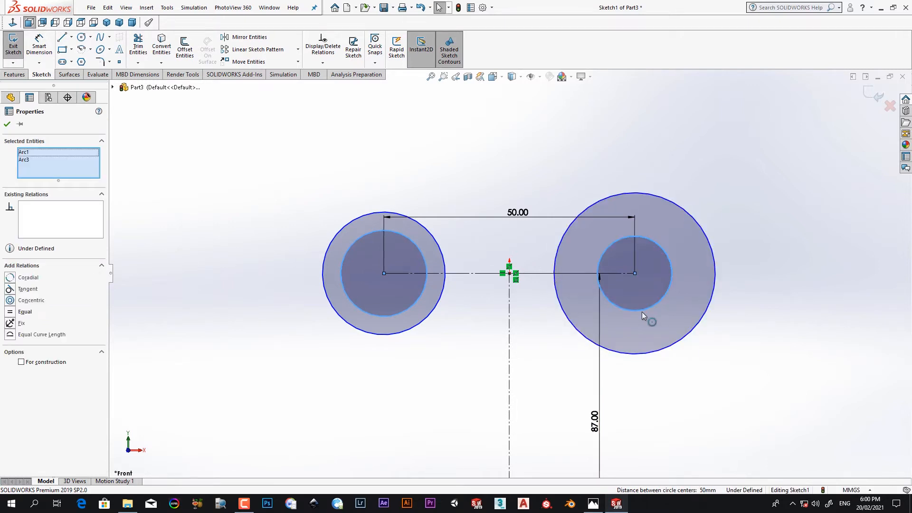
left_click(24, 312)
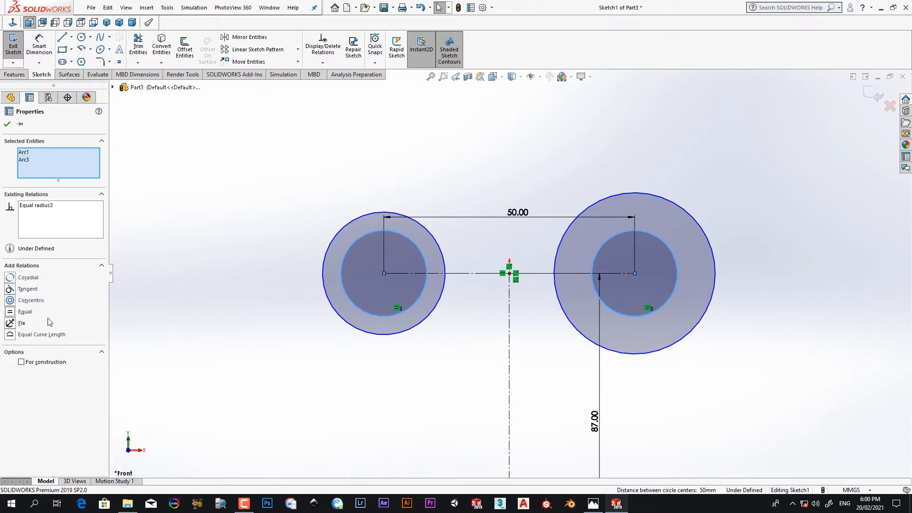
left_click(8, 125)
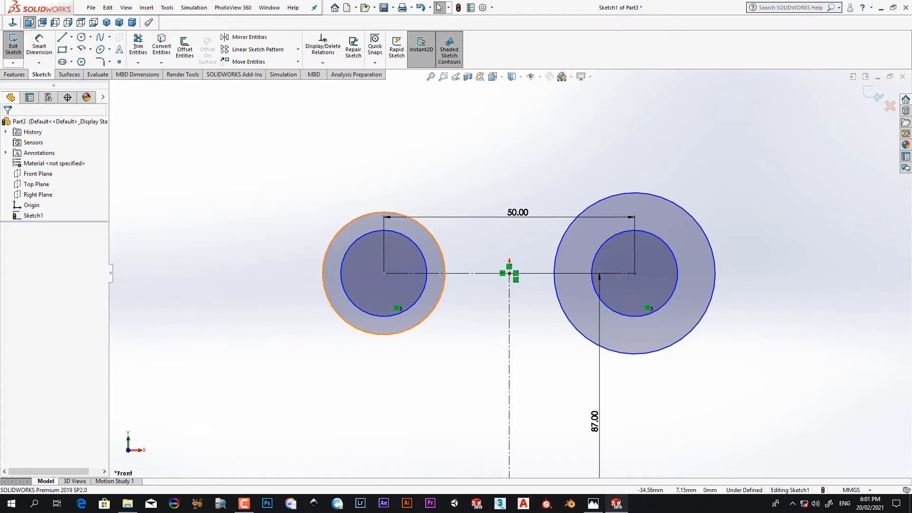
- Add an Equal relation between the two outer circles so they share the same radius
left_click(335, 237)
left_click(624, 194, "ctrl")
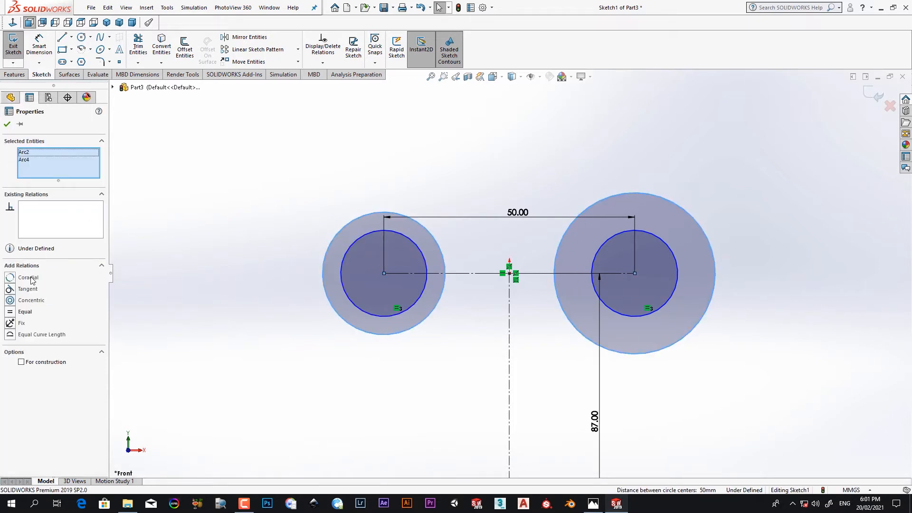
left_click(25, 312)
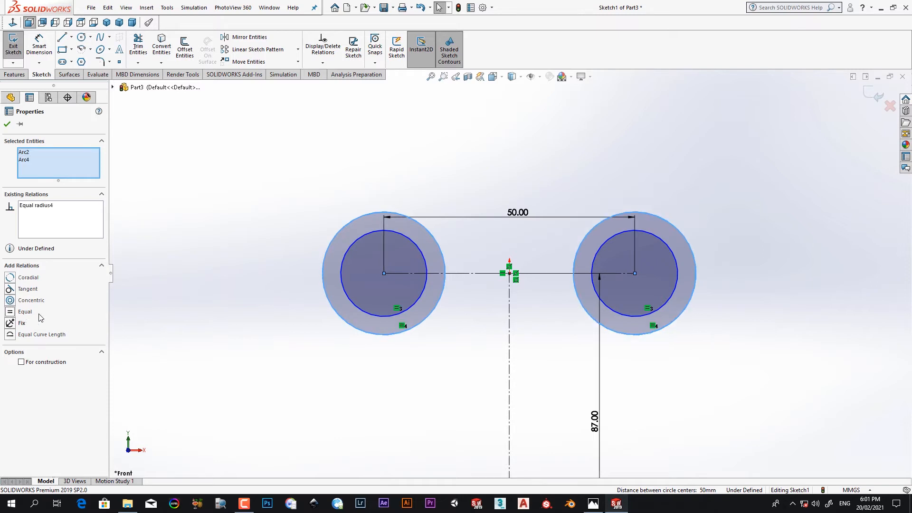
left_click(7, 125)
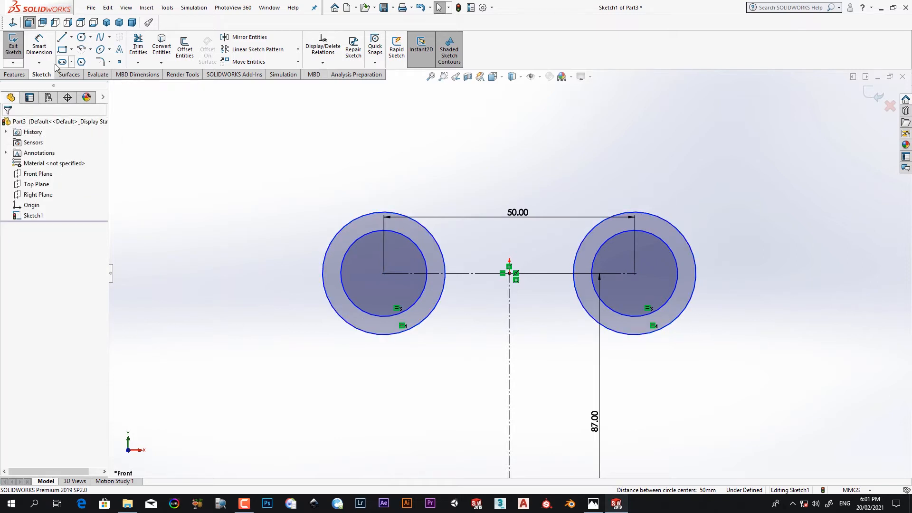
- Dimension the left inner circle's diameter as 20 mm with Smart Dimension
left_click(376, 315)
left_click(323, 369)
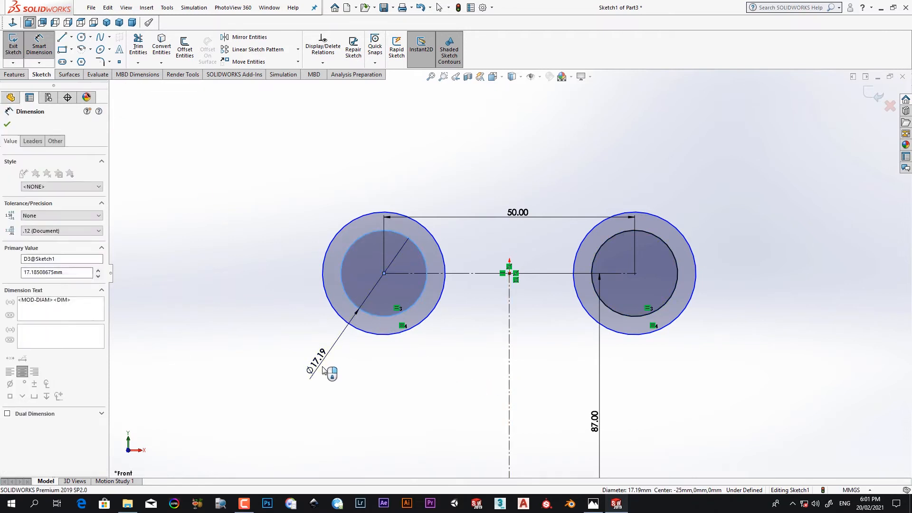
type("20")
key("Return")
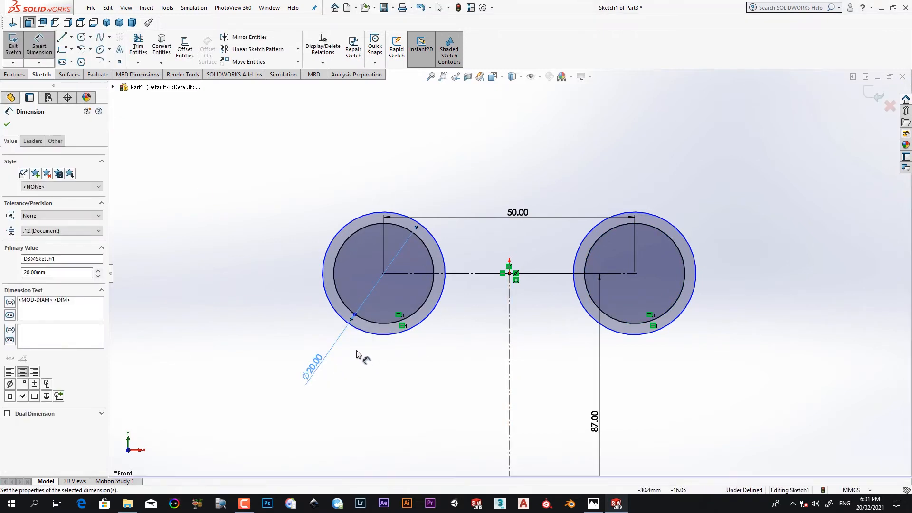
- Dimension the left outer circle's diameter as 35 mm and finish dimensioning
left_click(373, 361)
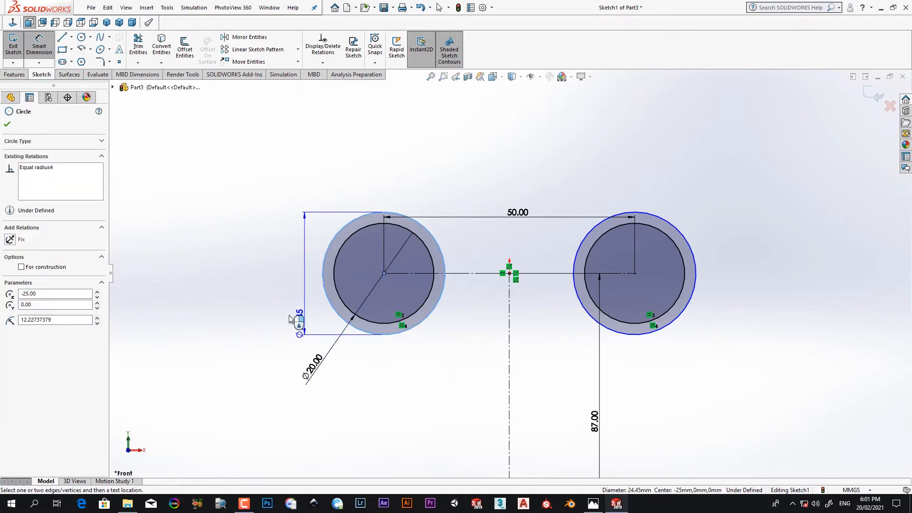
left_click(285, 315)
type("35")
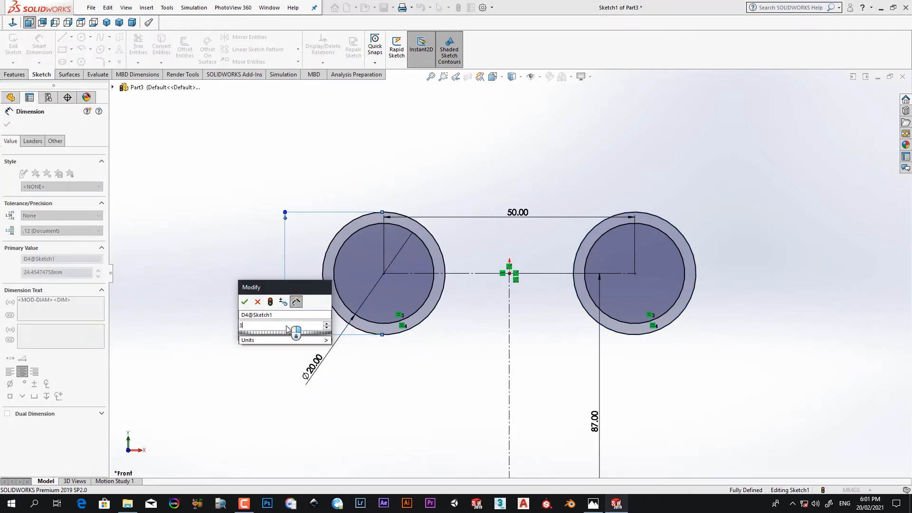
key("Return")
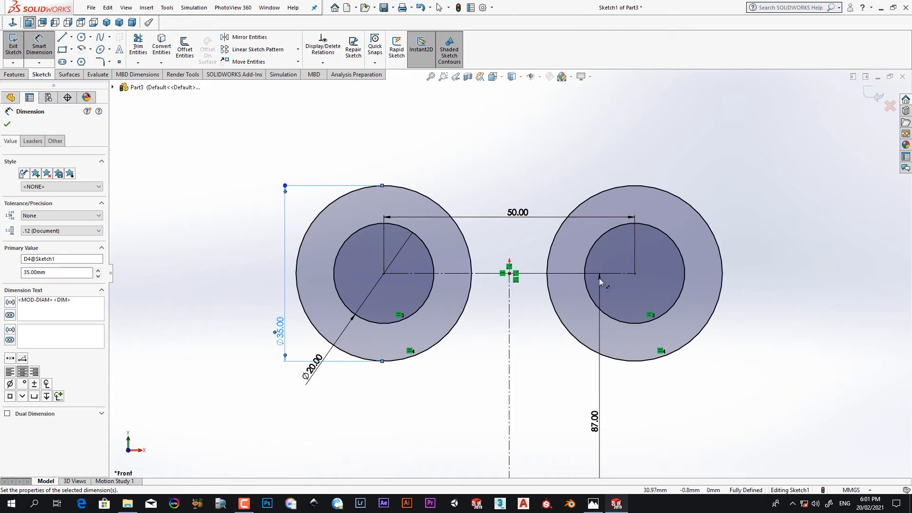
left_click(6, 126)
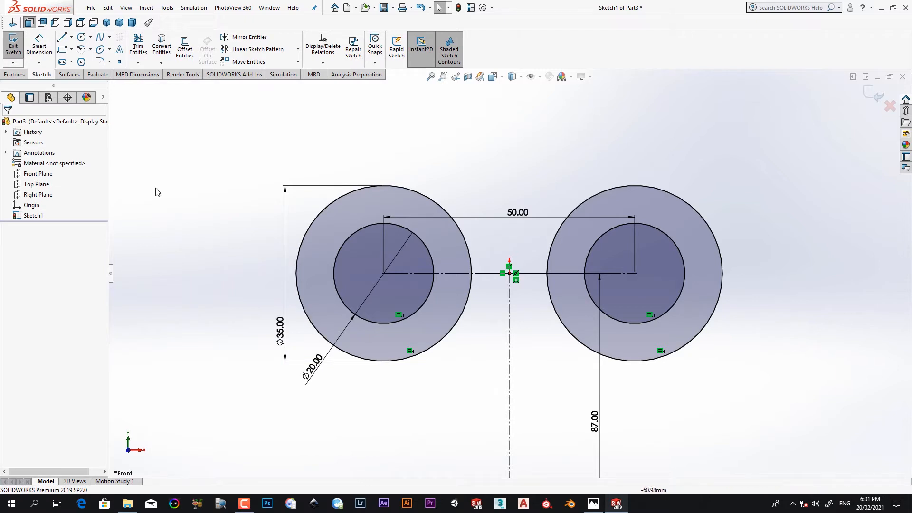
- Draw a perimeter circle of about 41 mm radius above the centerline, tangent to the upper inner sides of both outer circles
left_click(91, 40)
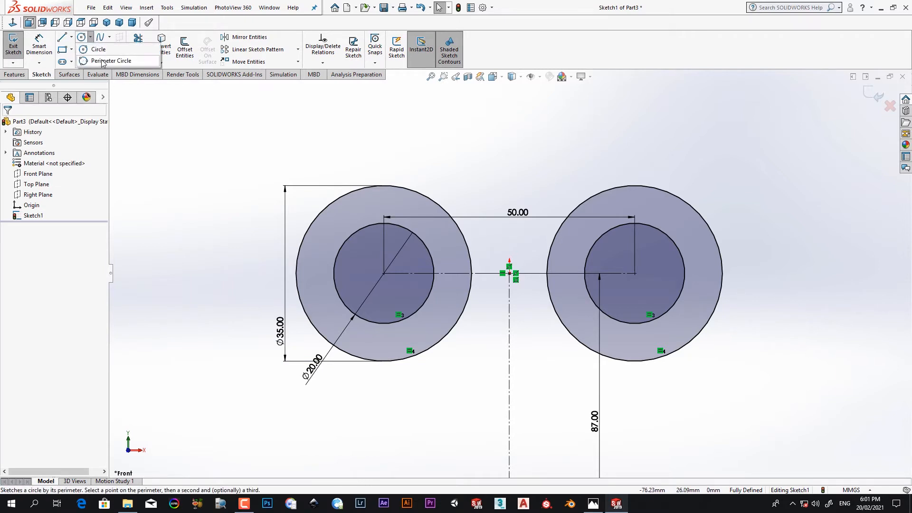
left_click(102, 62)
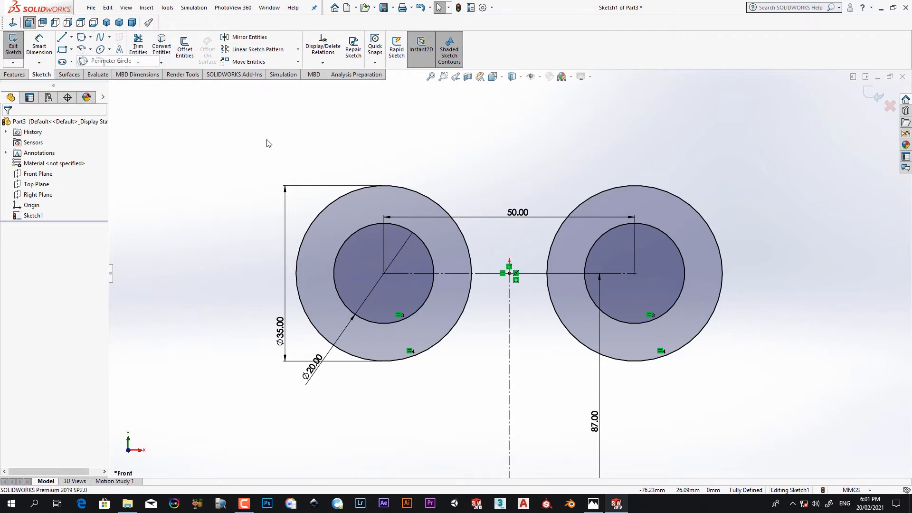
left_click(405, 200)
left_click(596, 204)
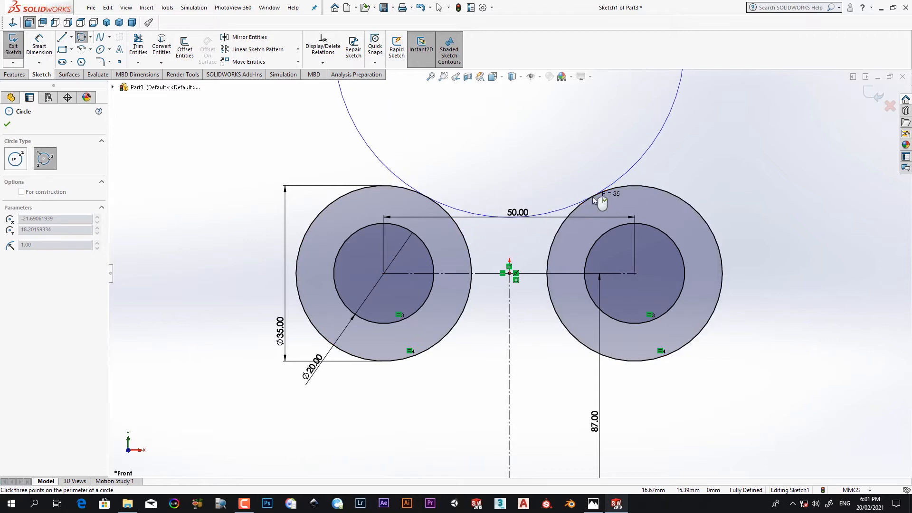
left_click(356, 152)
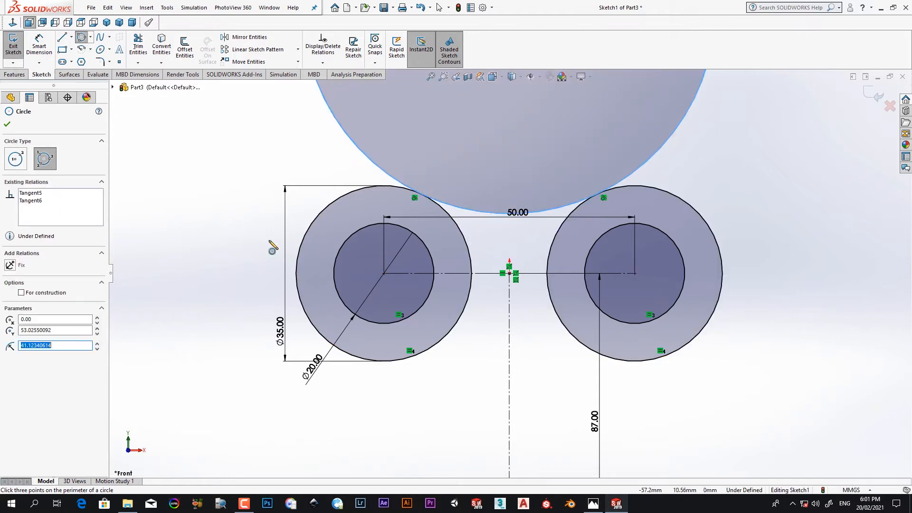
- Check the upper arc's radius in the Photos reference drawing and dimension the large tangent circle's diameter as 100 mm
left_click(593, 504)
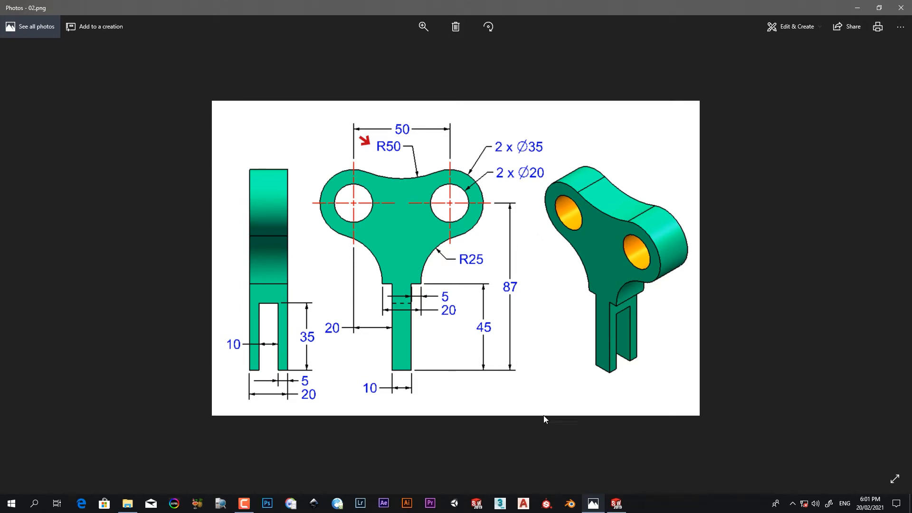
left_click(616, 502)
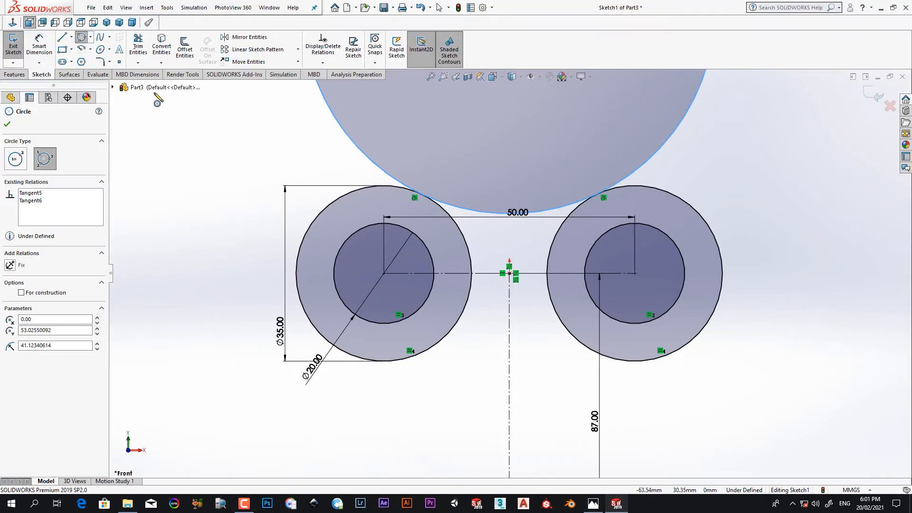
left_click(39, 45)
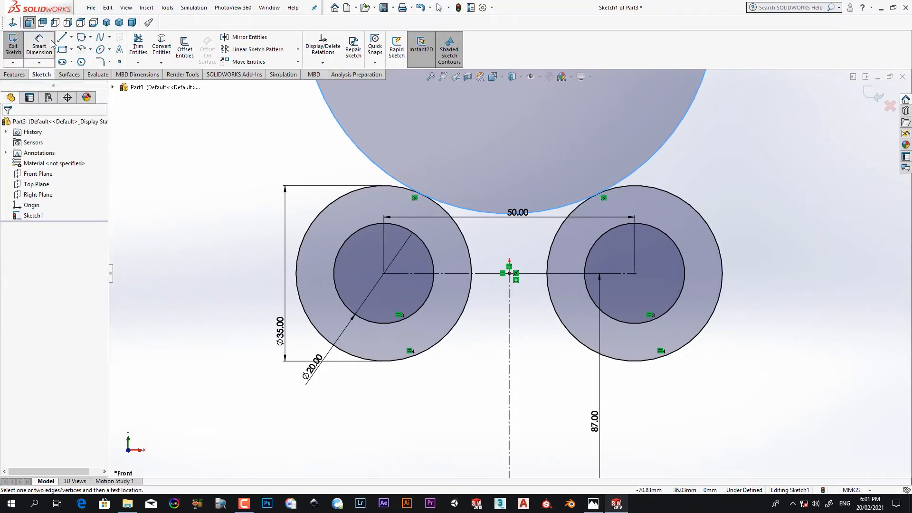
left_click(649, 166)
left_click(657, 162)
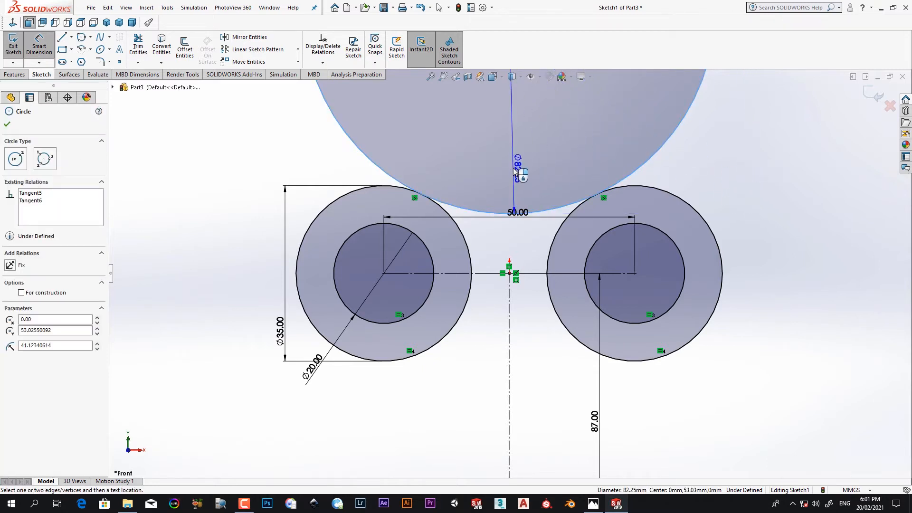
left_click(529, 185)
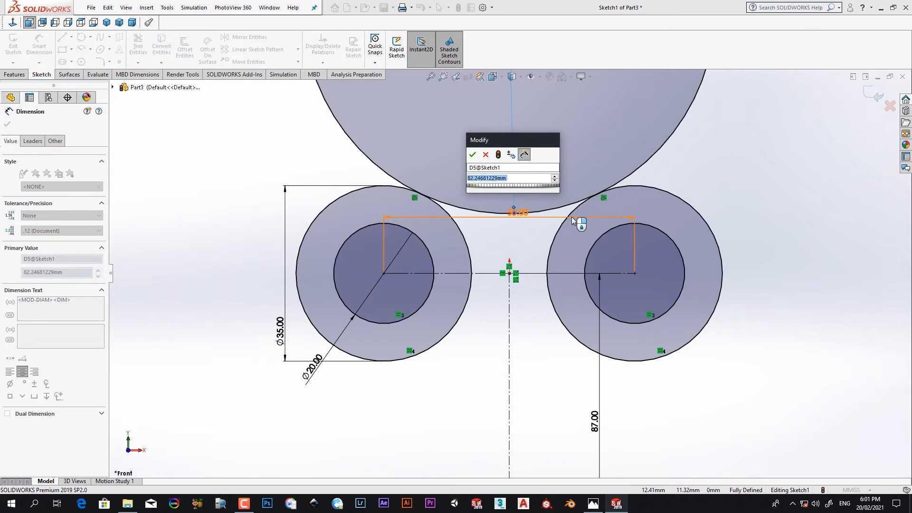
type("100")
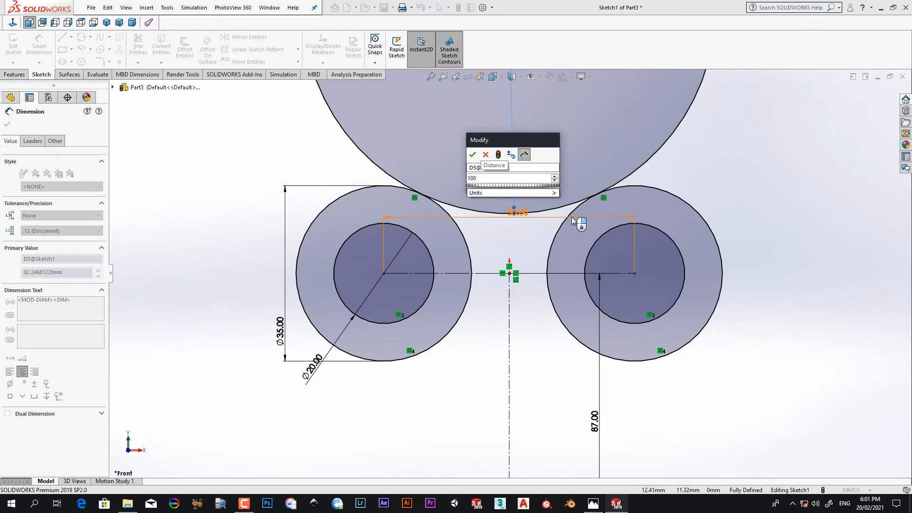
key("Return")
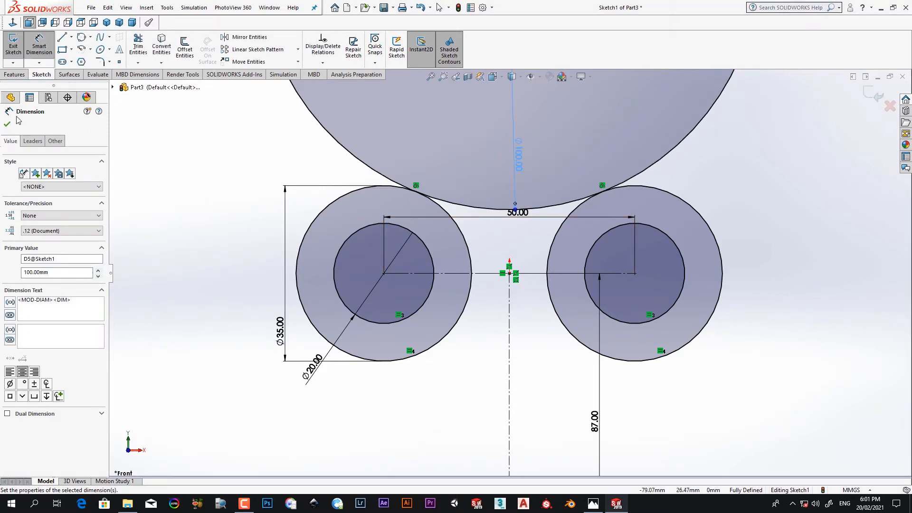
left_click(7, 125)
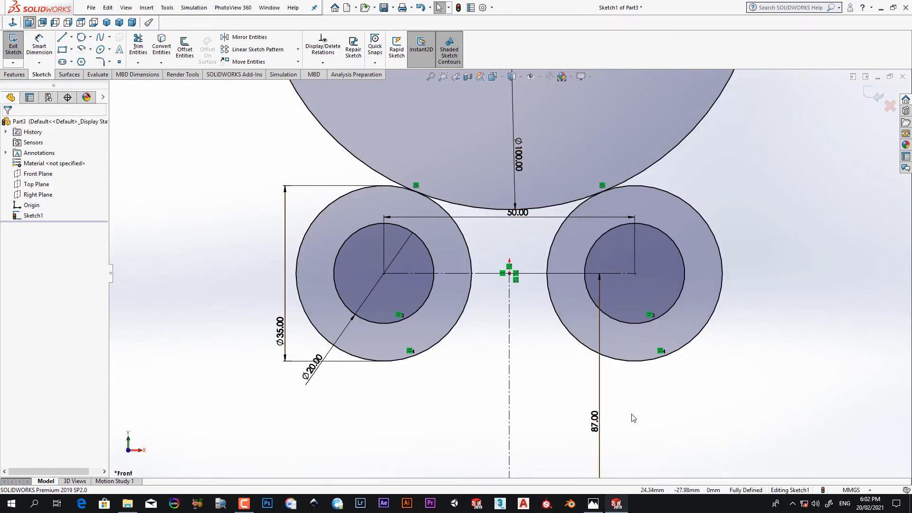
- Draw a horizontal midpoint line centered on the vertical centerline's lower end, continuing with a vertical line up from its right end
scroll(631, 412, "up", 1)
scroll(631, 411, "down", 1)
middle_click_drag(636, 419, 649, 328, "ctrl")
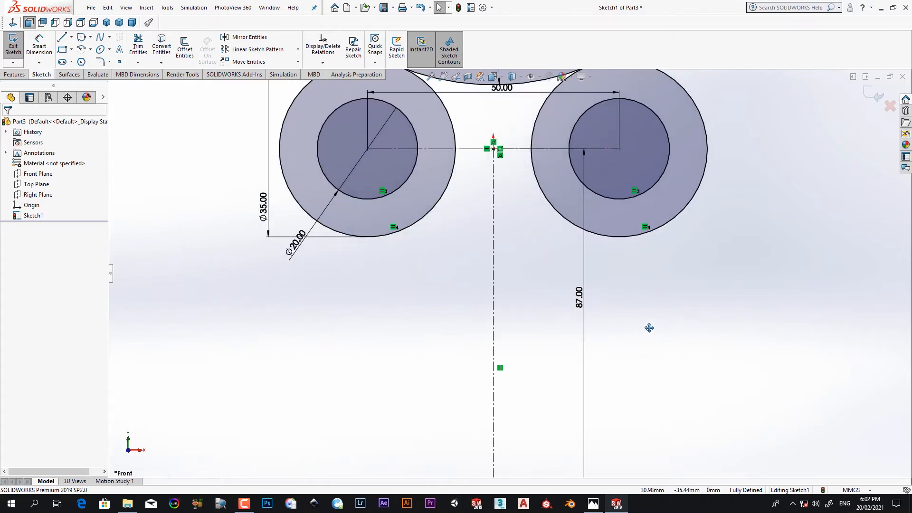
key("f")
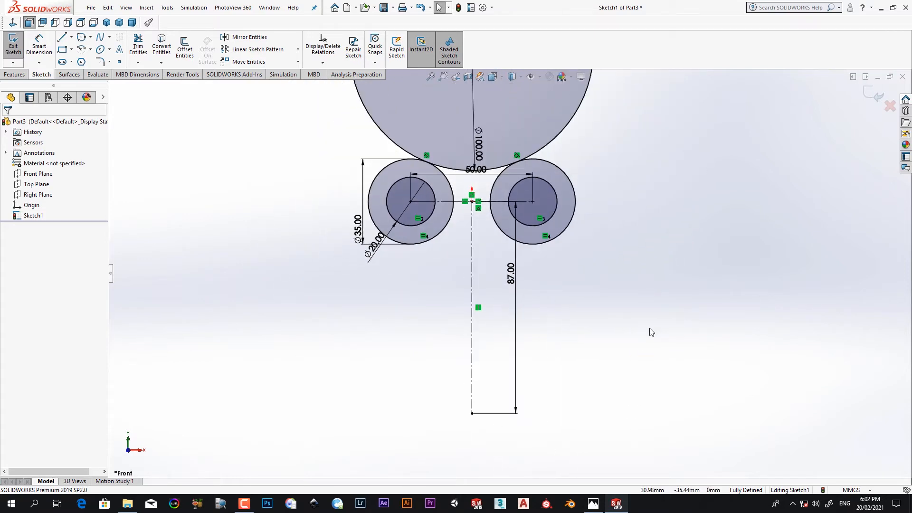
left_click(72, 37)
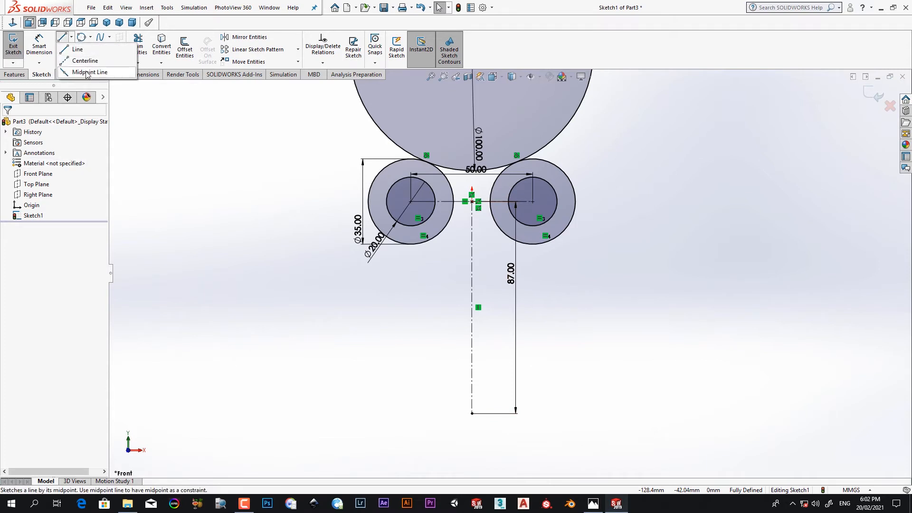
left_click(88, 70)
left_click(471, 413)
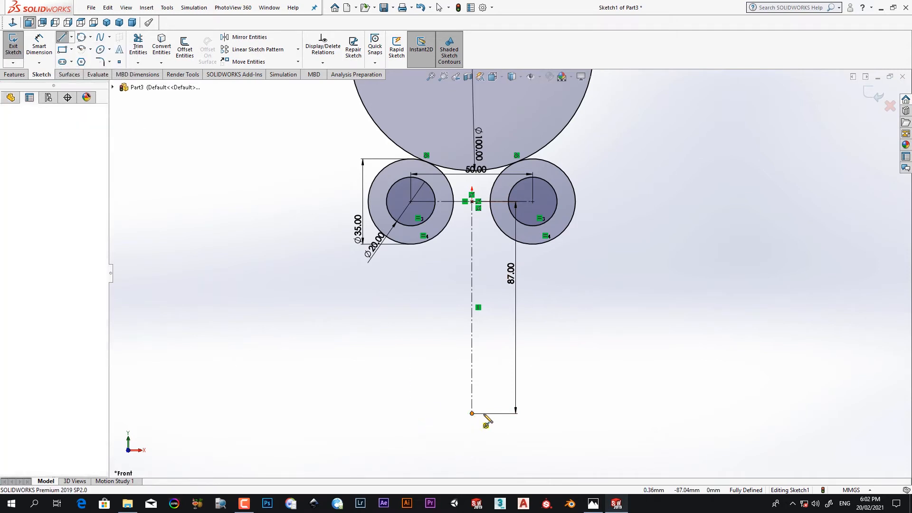
left_click(498, 414)
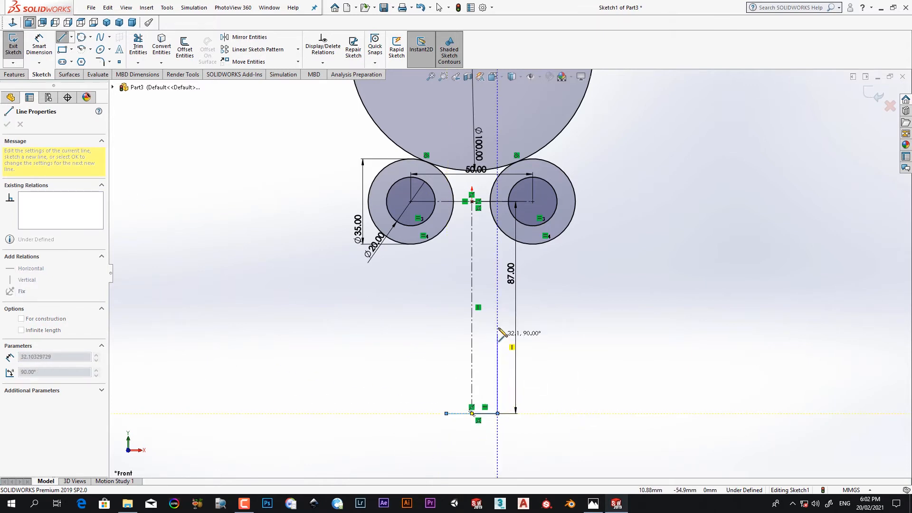
left_click(498, 316)
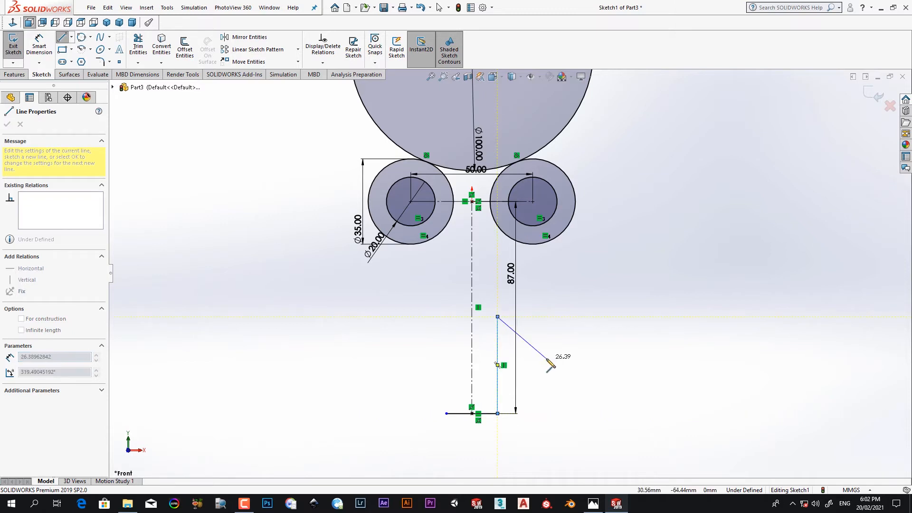
key("Escape")
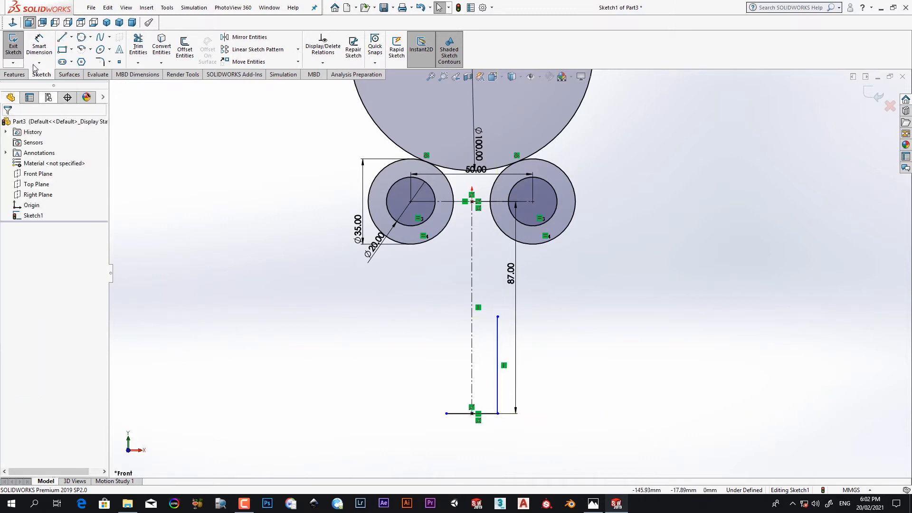
- Check the stem's width and height in the Photos reference drawing and dimension the bottom horizontal line as 10 mm
left_click(42, 46)
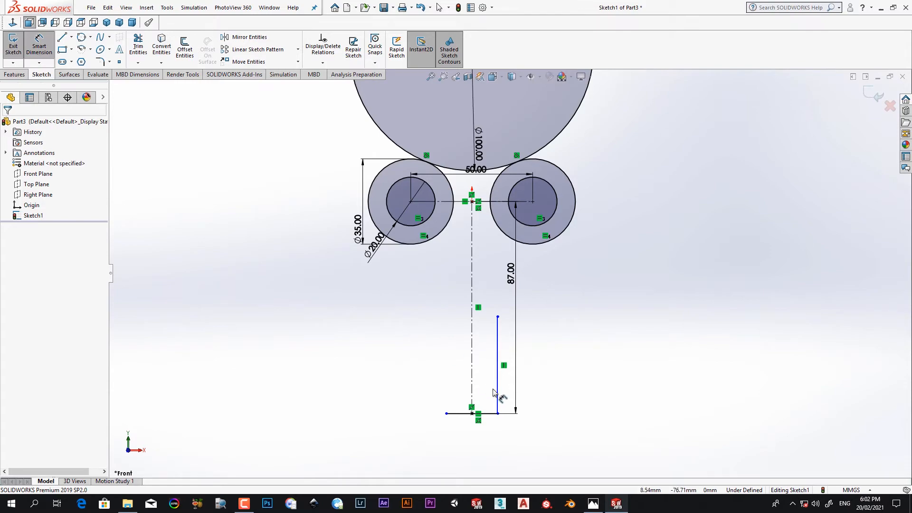
left_click(593, 503)
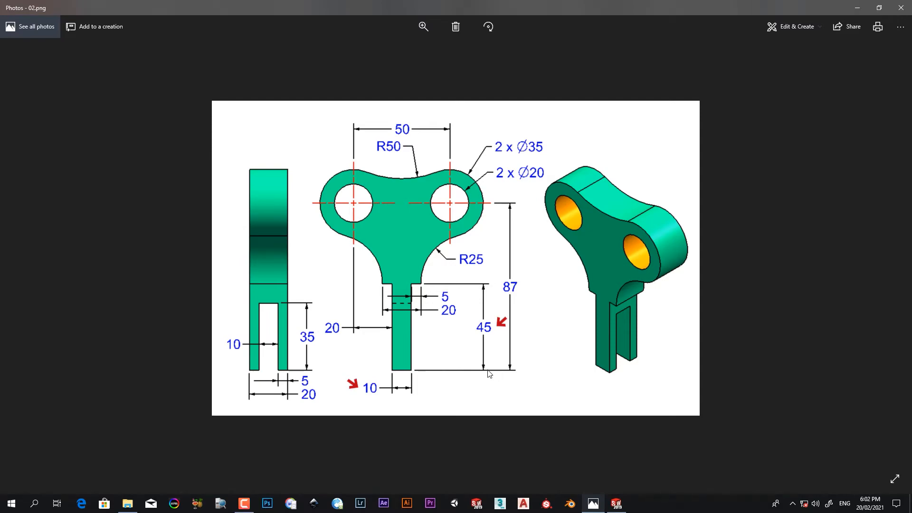
left_click(616, 503)
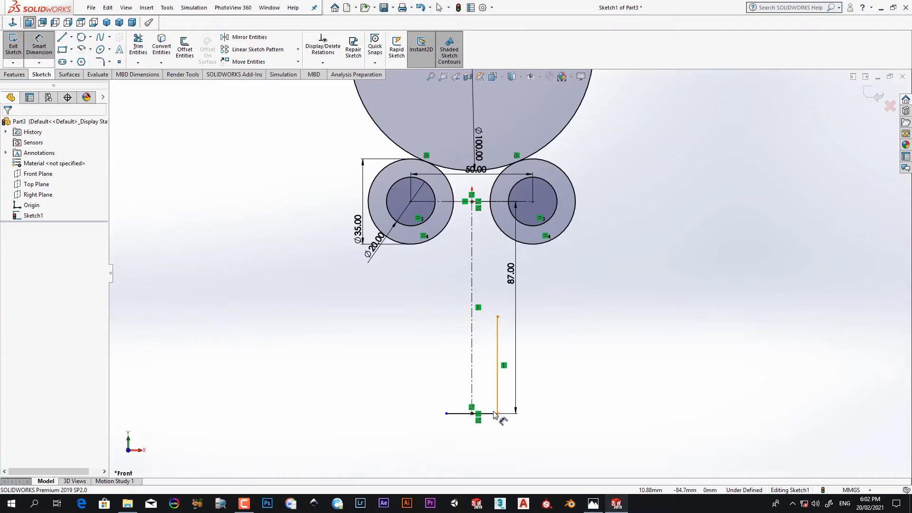
left_click(492, 415)
left_click(488, 432)
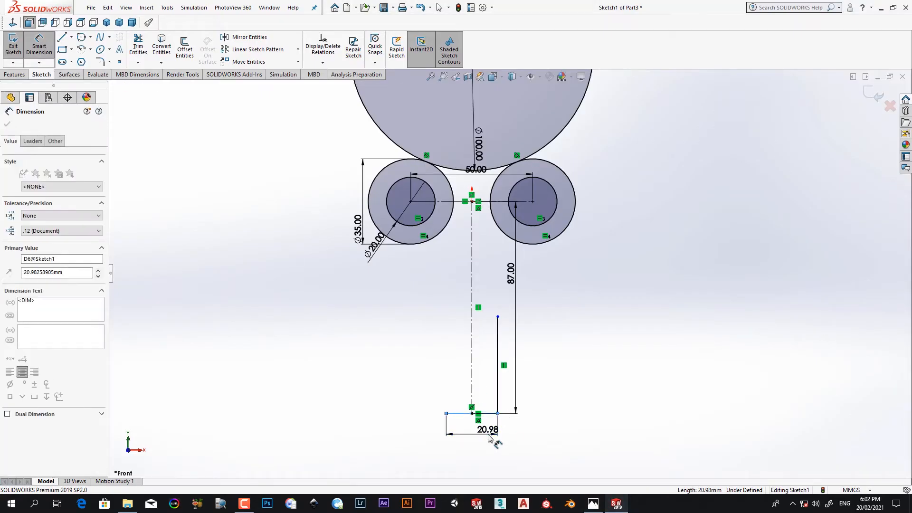
type("10")
key("Return")
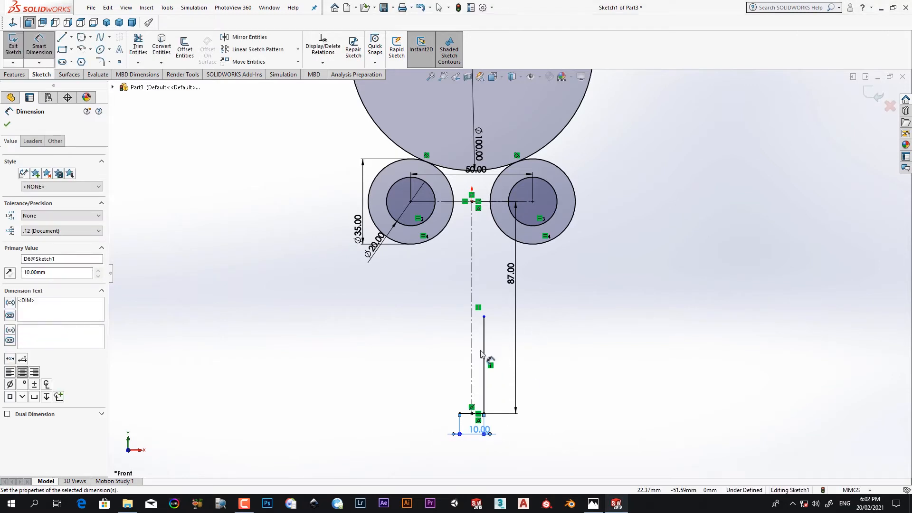
- Dimension the stem's vertical line as 45 mm long and finish dimensioning
left_click(484, 357)
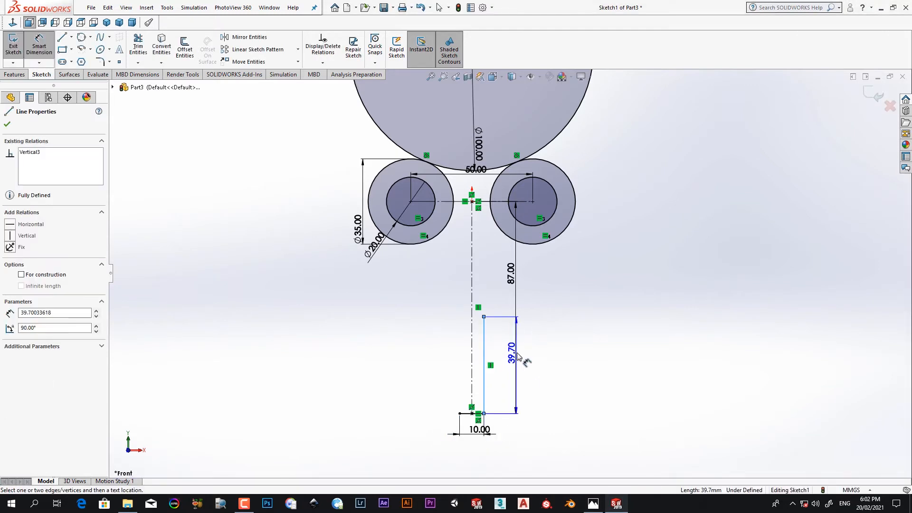
left_click(543, 359)
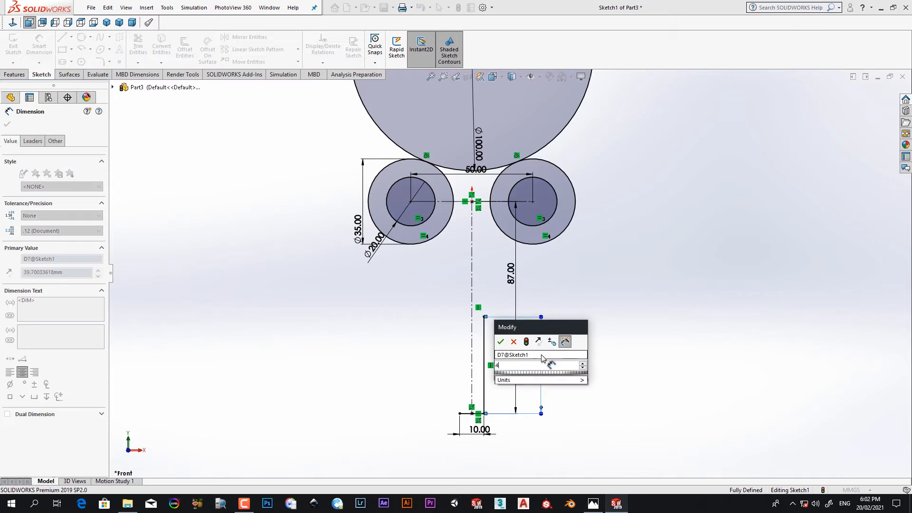
key("Return")
type("45")
key("Return")
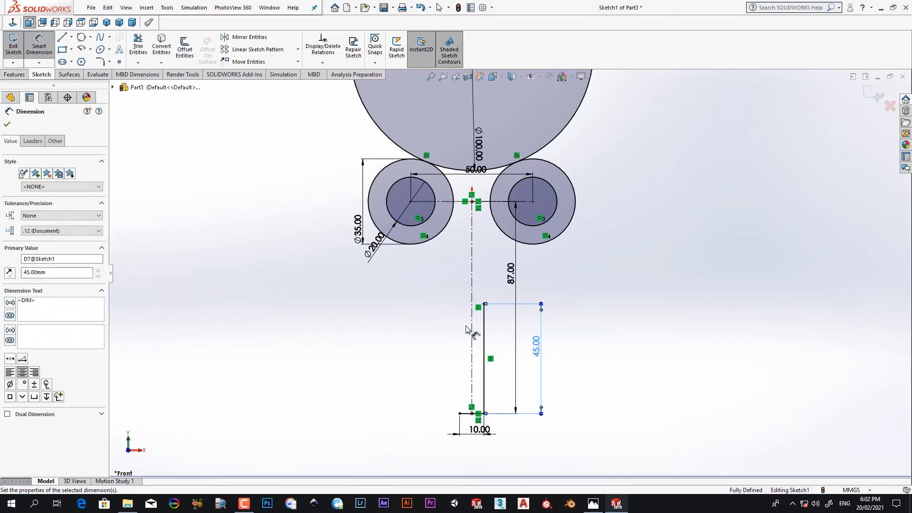
left_click(7, 125)
- Draw a horizontal line about 6.9 mm long outward from the upper end of the stem's vertical line
left_click(63, 38)
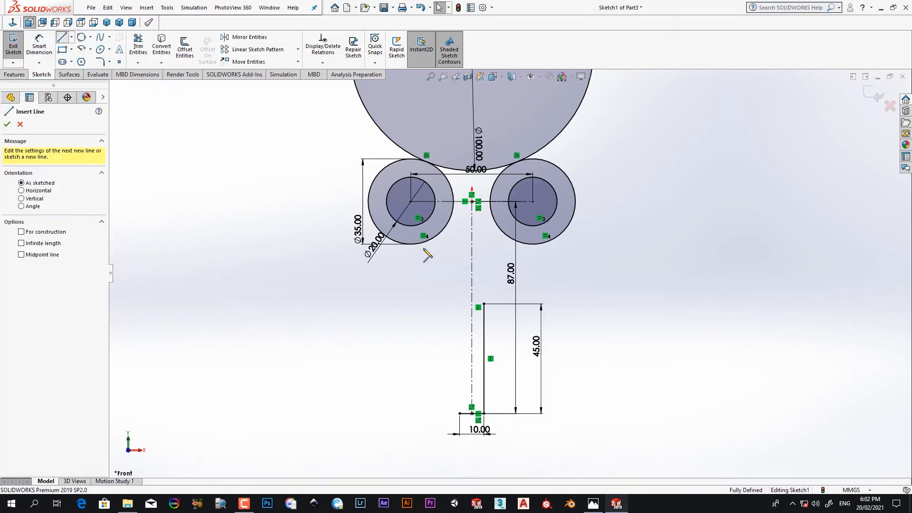
left_click(484, 304)
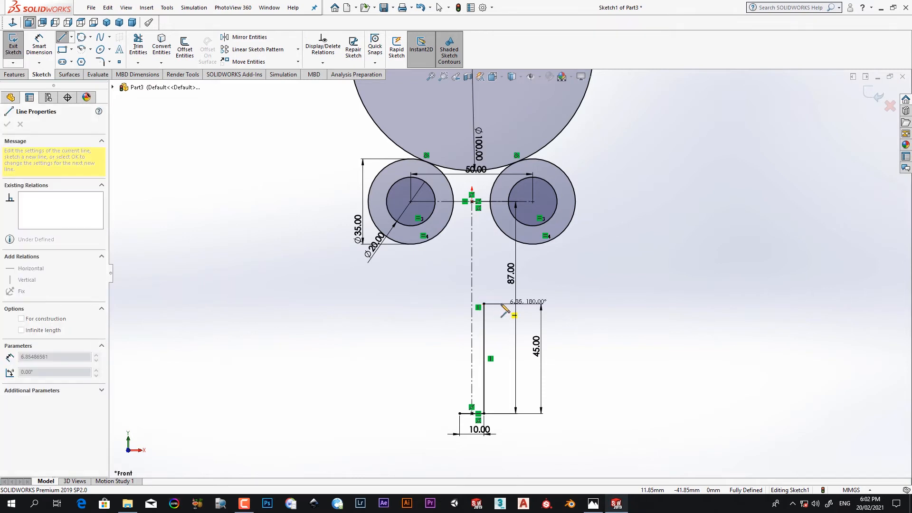
key("Escape")
key("Escape")
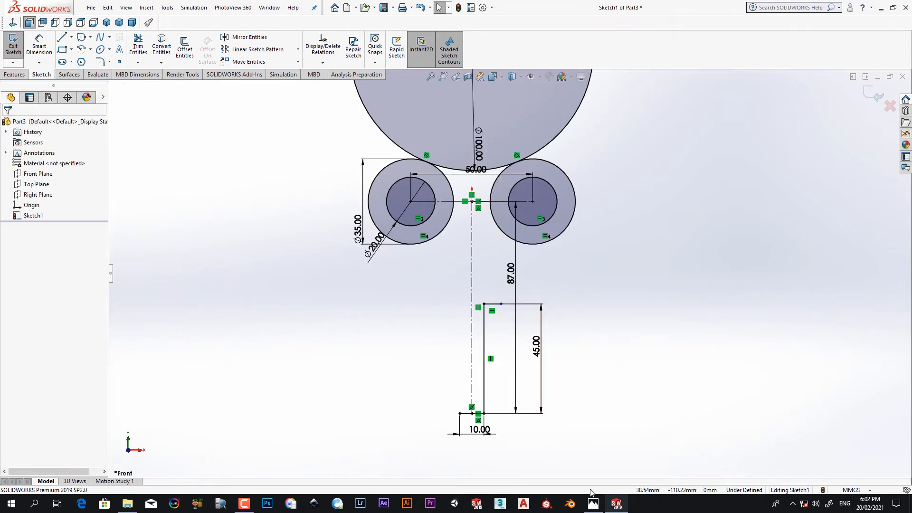
- Check the shoulder width in the Photos reference drawing, dimension the short horizontal line as 5 mm and finish dimensioning
left_click(591, 505)
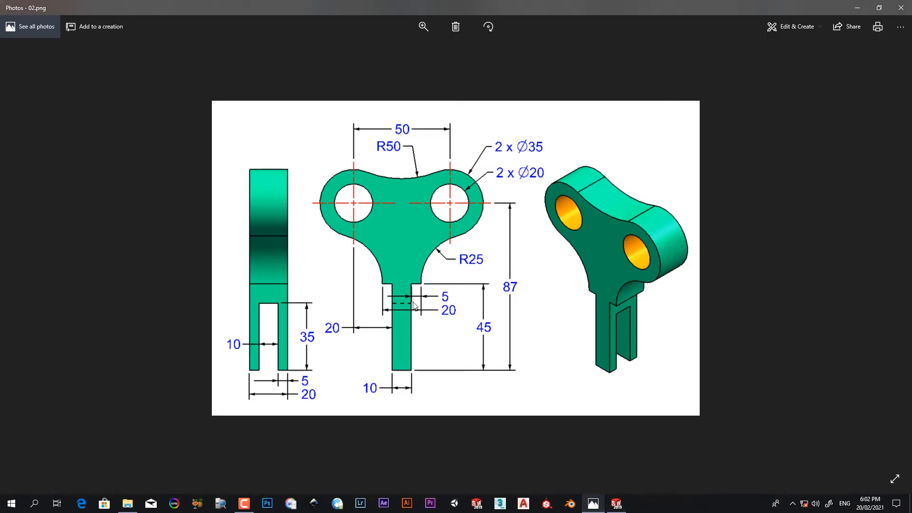
left_click(616, 504)
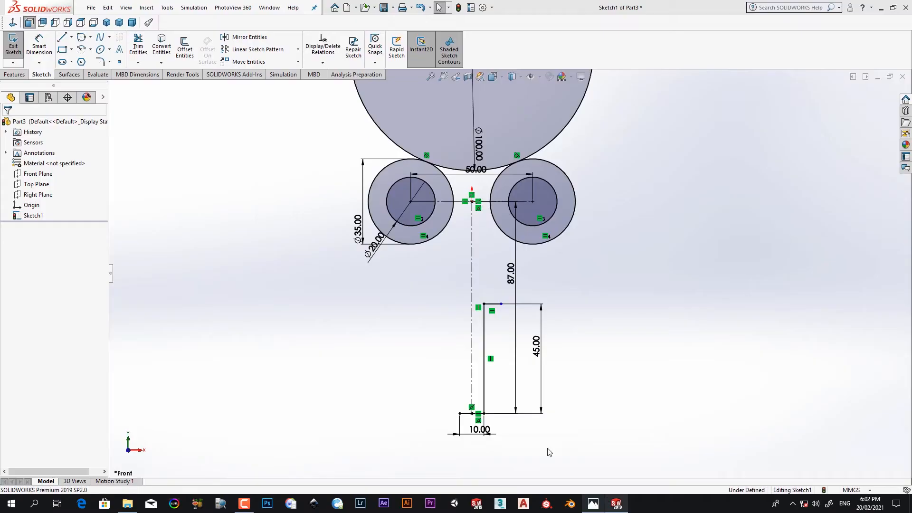
left_click(39, 47)
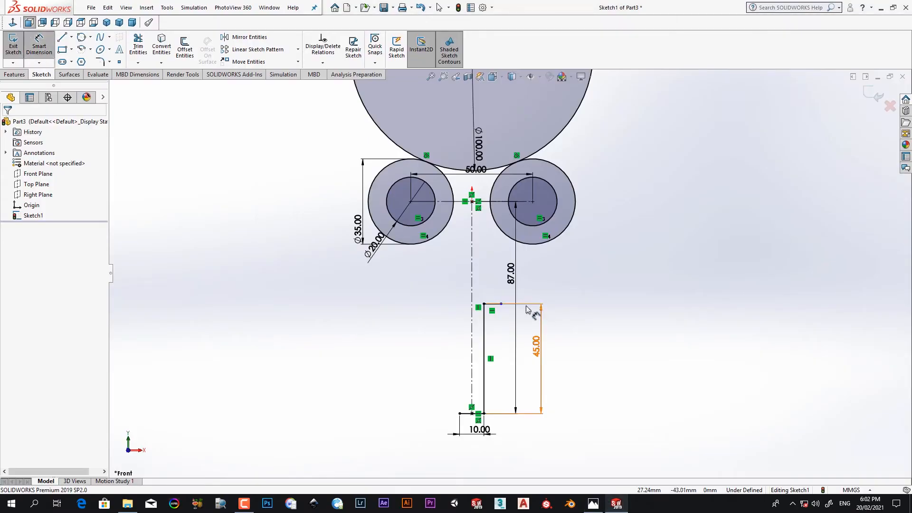
left_click(495, 305)
left_click(499, 325)
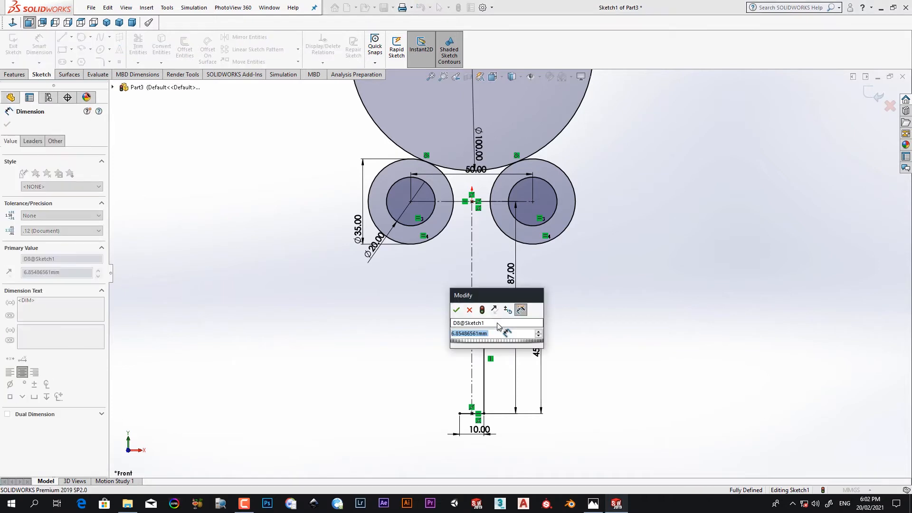
type("5")
key("Return")
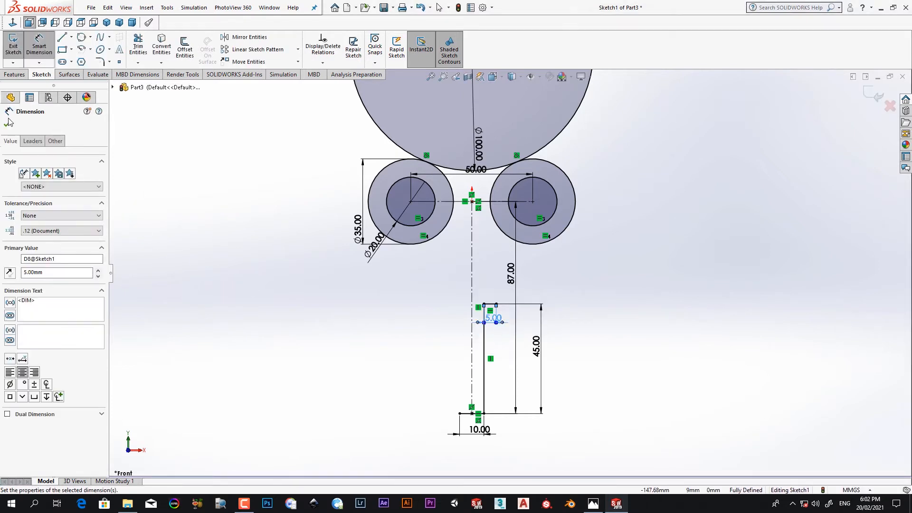
left_click(6, 124)
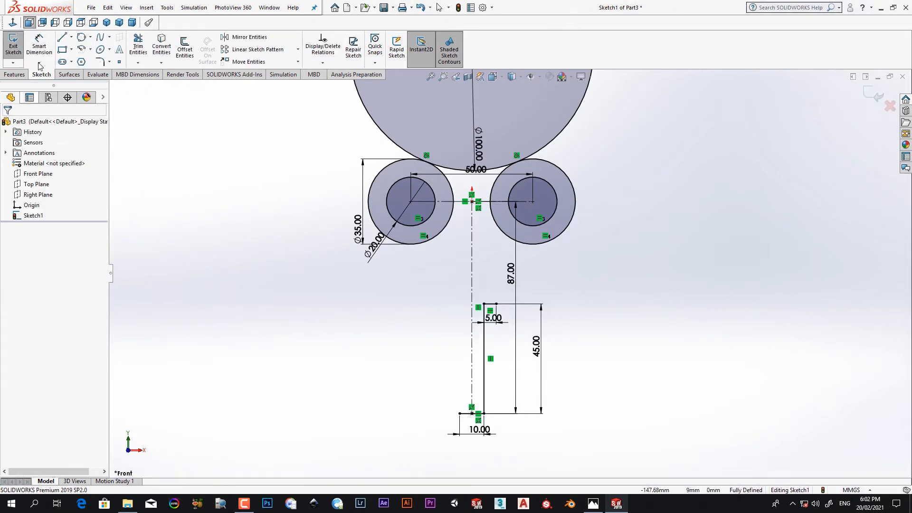
left_click(63, 37)
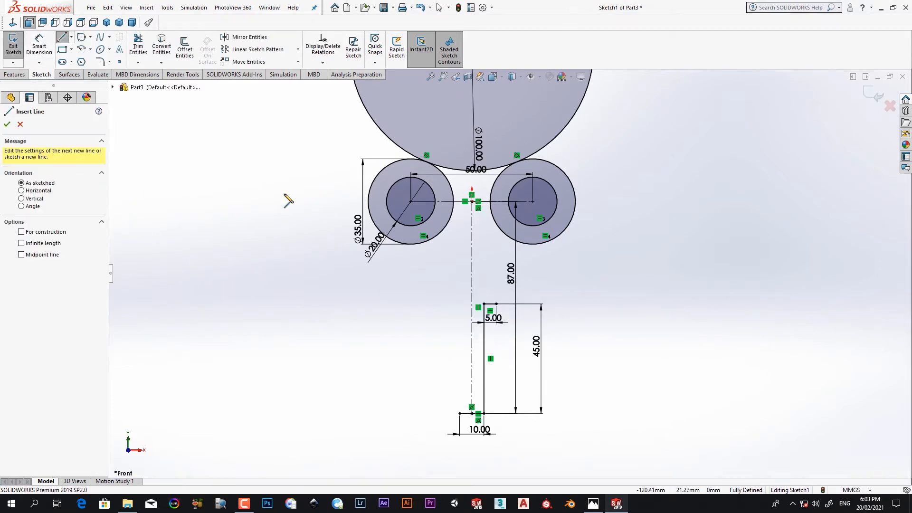
left_click(496, 303)
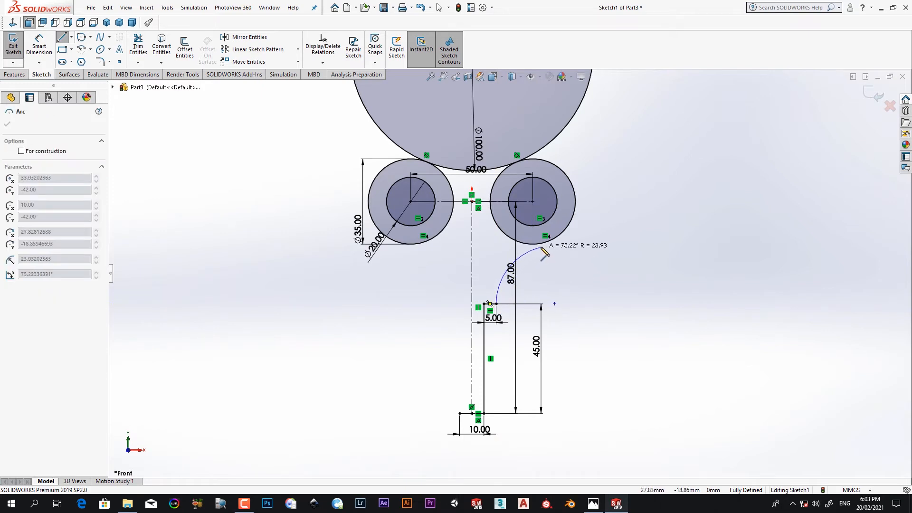
key("Escape")
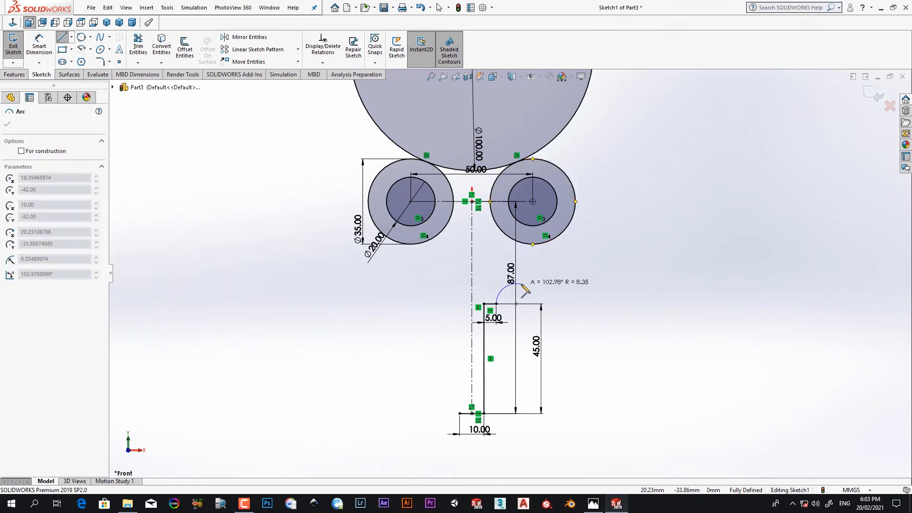
left_click(62, 38)
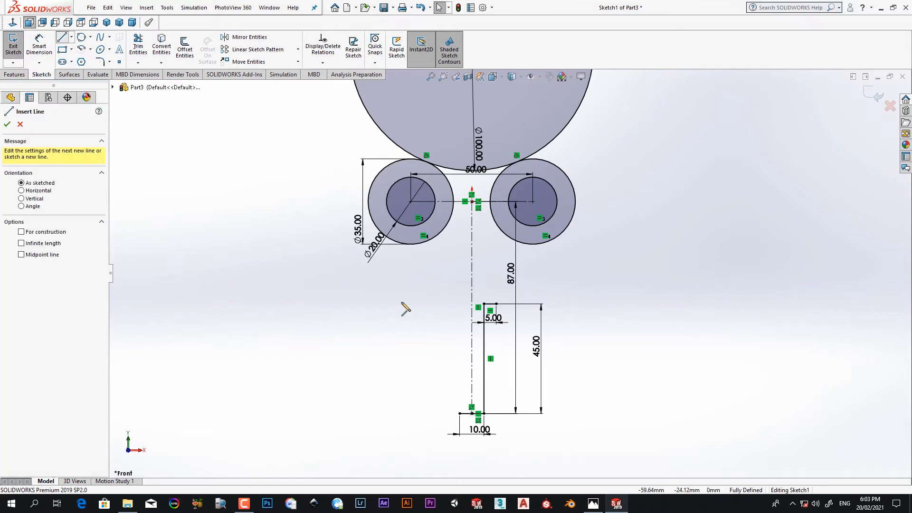
left_click(496, 304)
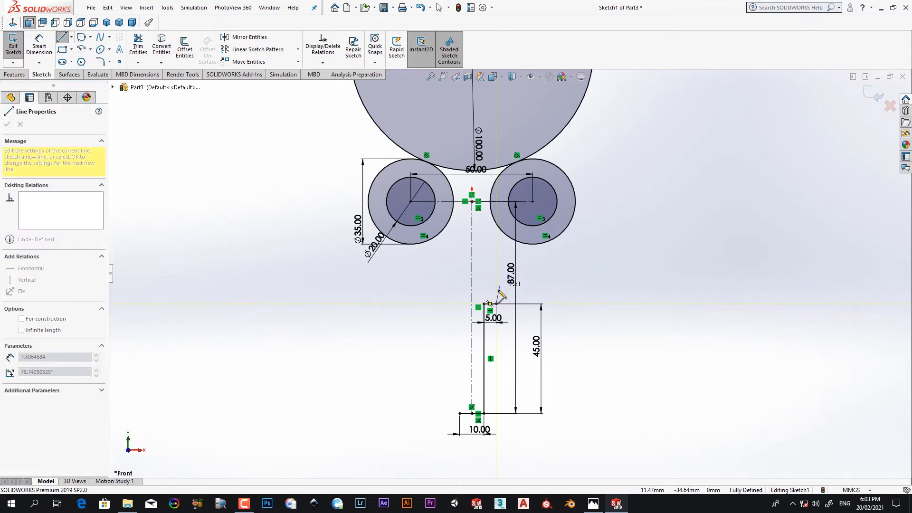
mouse_move(496, 304)
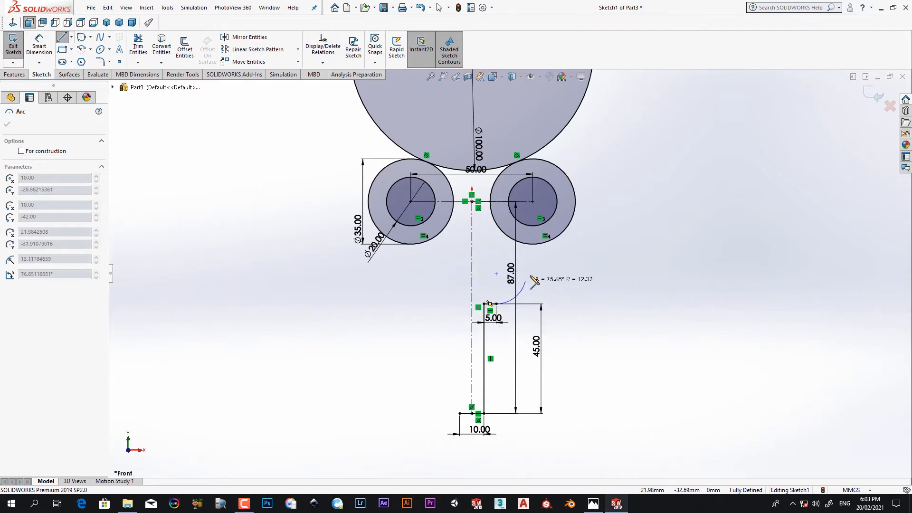
key("Escape")
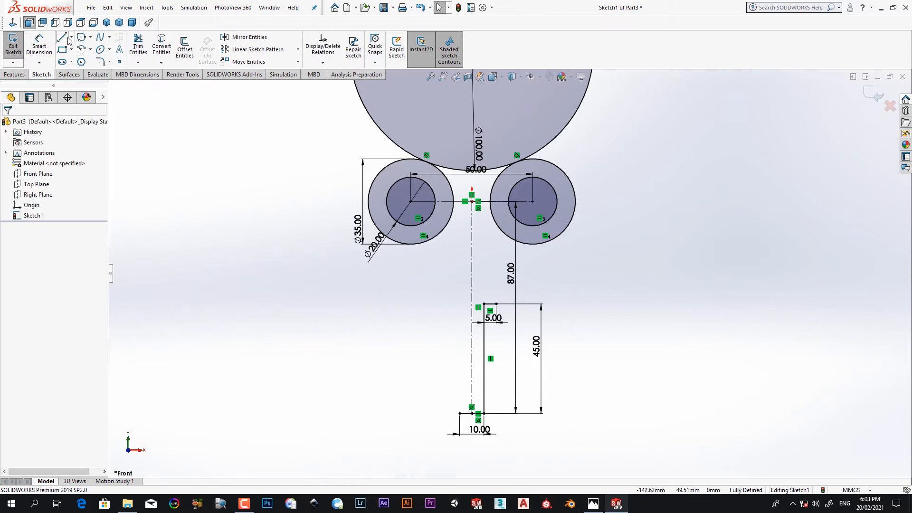
- Draw an arc of about 25.9 mm radius from the short shoulder line's outer end up to the right outer circle's lower edge
left_click(64, 40)
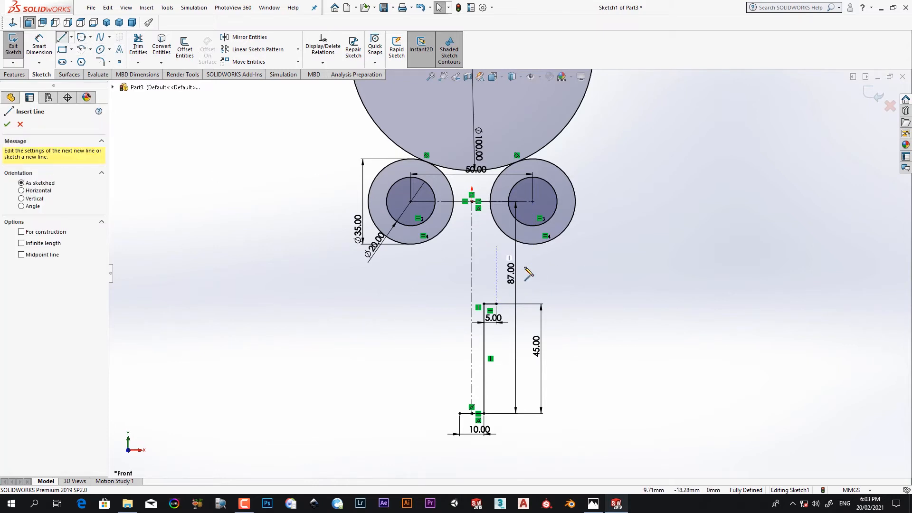
left_click(496, 304)
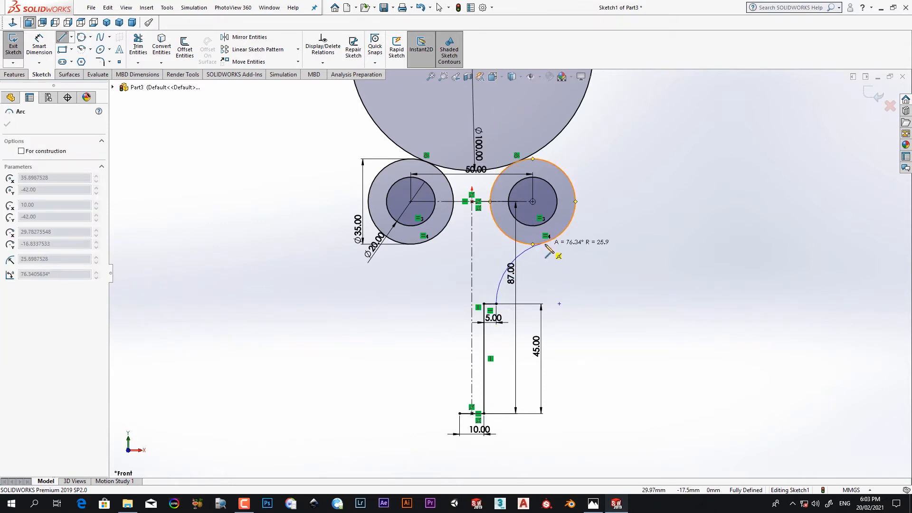
left_click(545, 243)
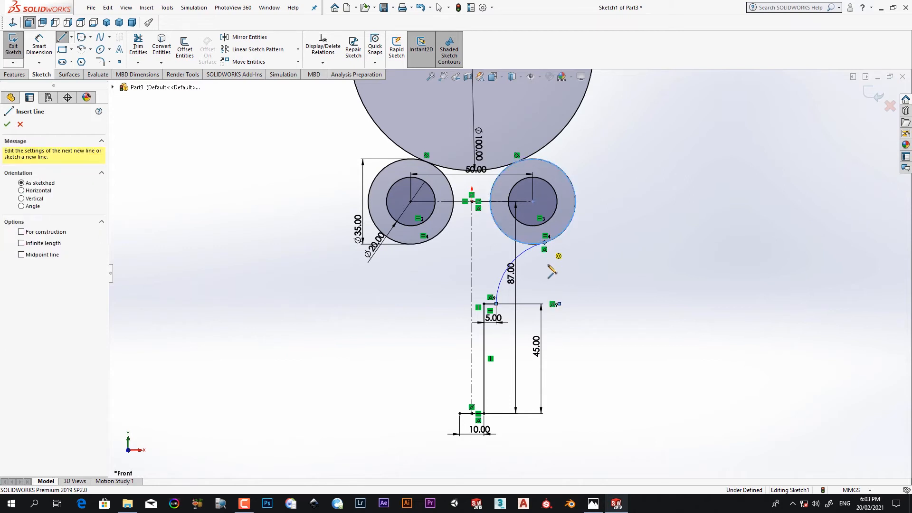
key("Escape")
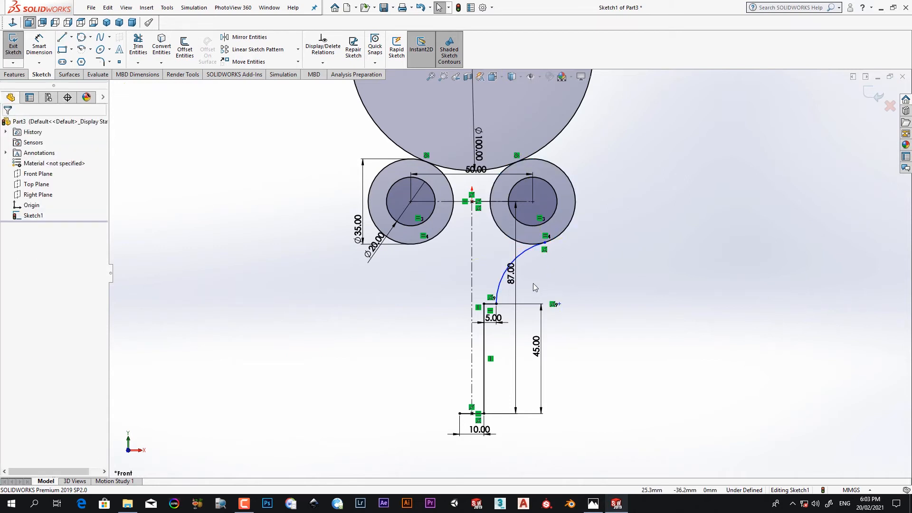
- Add a tangent relation between the new arc and the right outer circle, and select the arc to inspect its radius
left_click(529, 249)
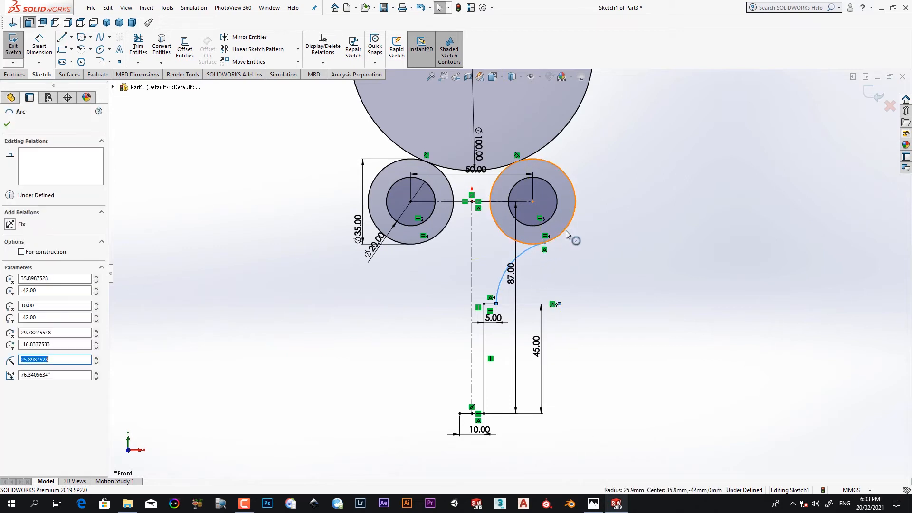
left_click(568, 274)
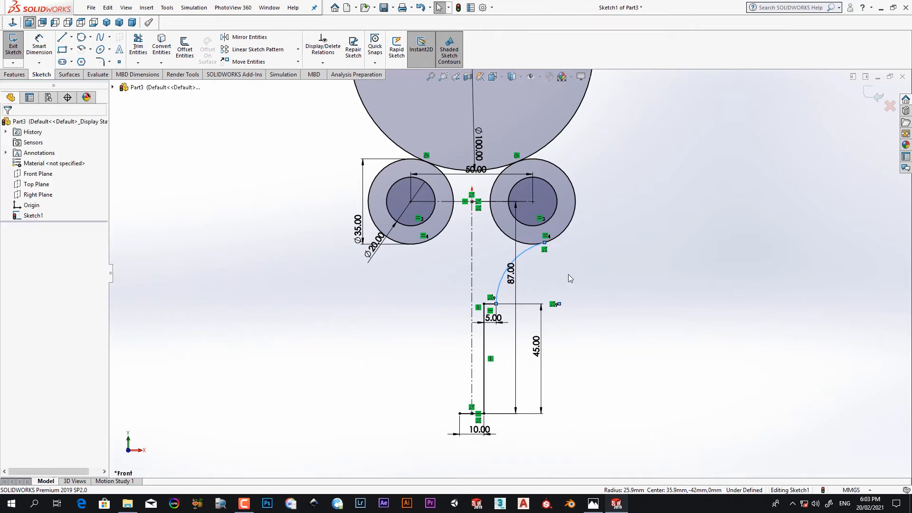
left_click(526, 253)
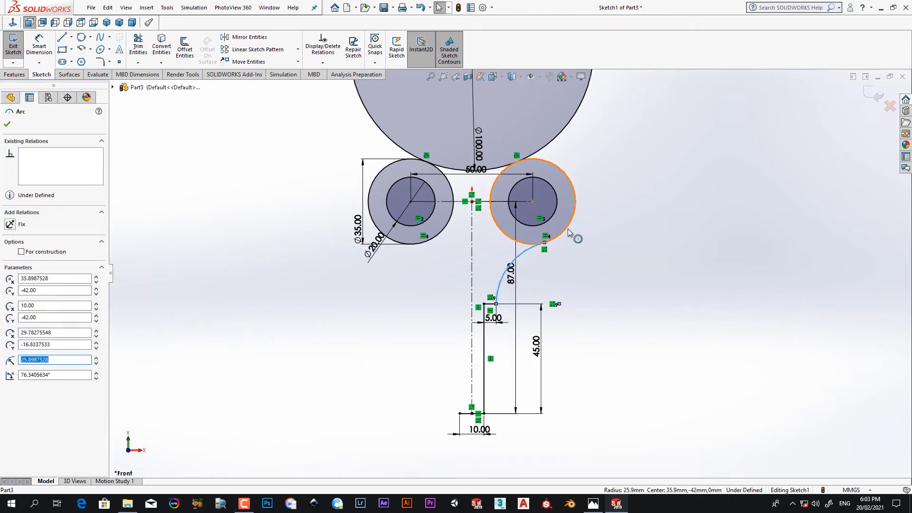
left_click(568, 229, "ctrl")
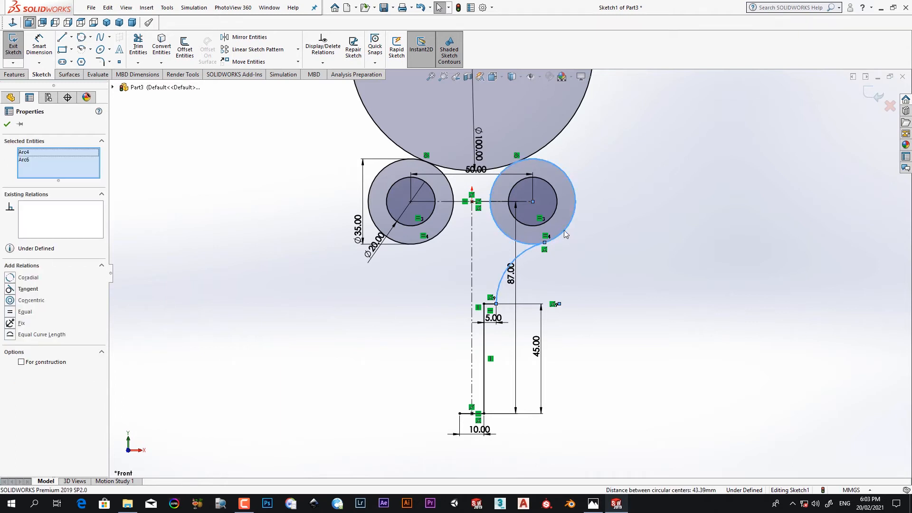
left_click(28, 288)
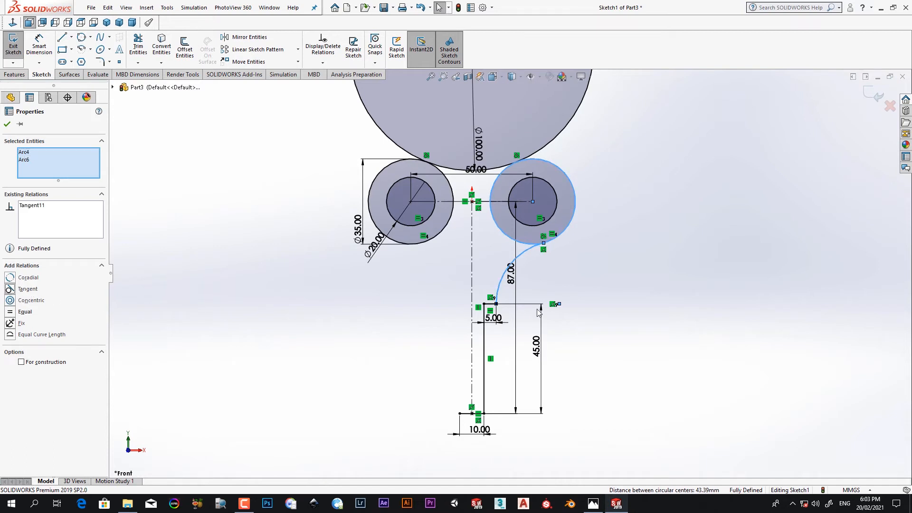
left_click(11, 124)
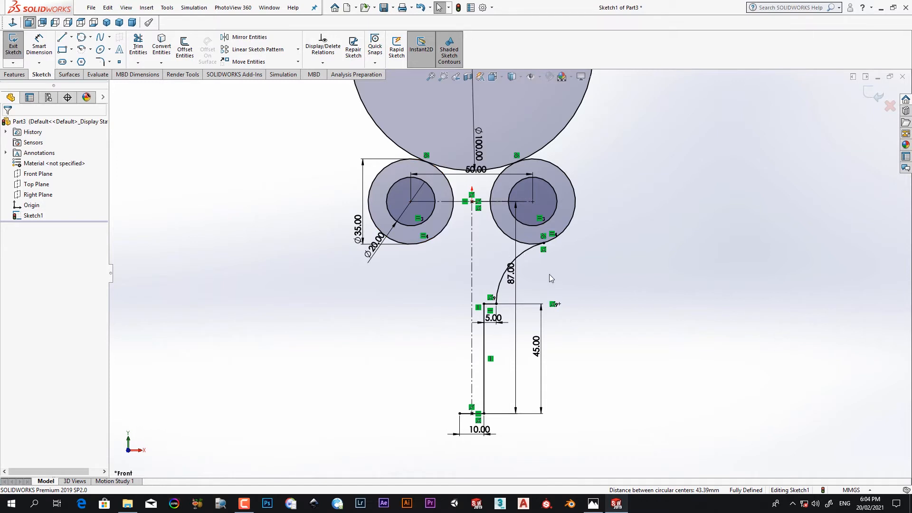
left_click(524, 255)
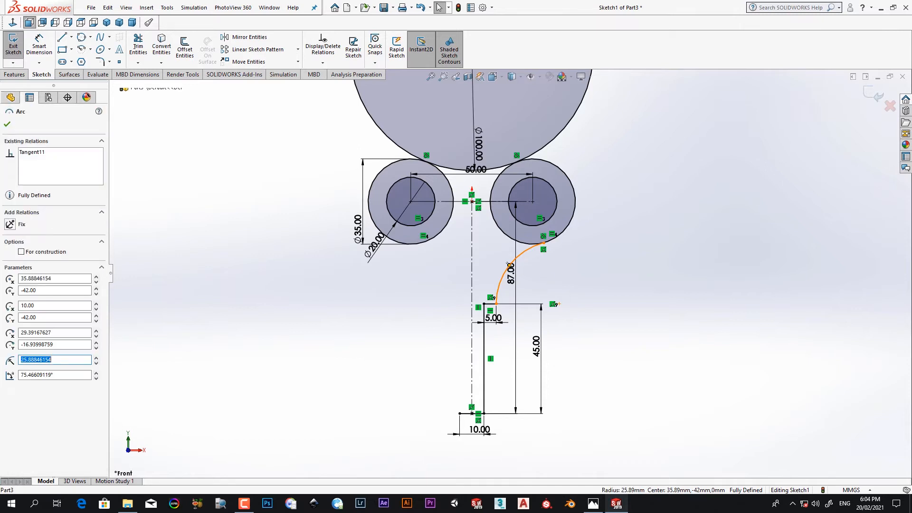
- Delete the lower side arc between the short shoulder line and the right outer circle
key("Delete")
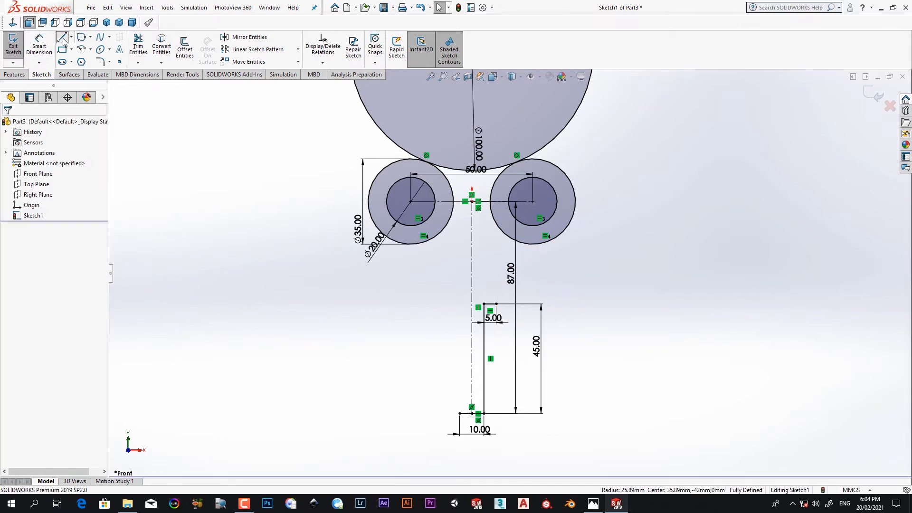
left_click(63, 41)
left_click(630, 271)
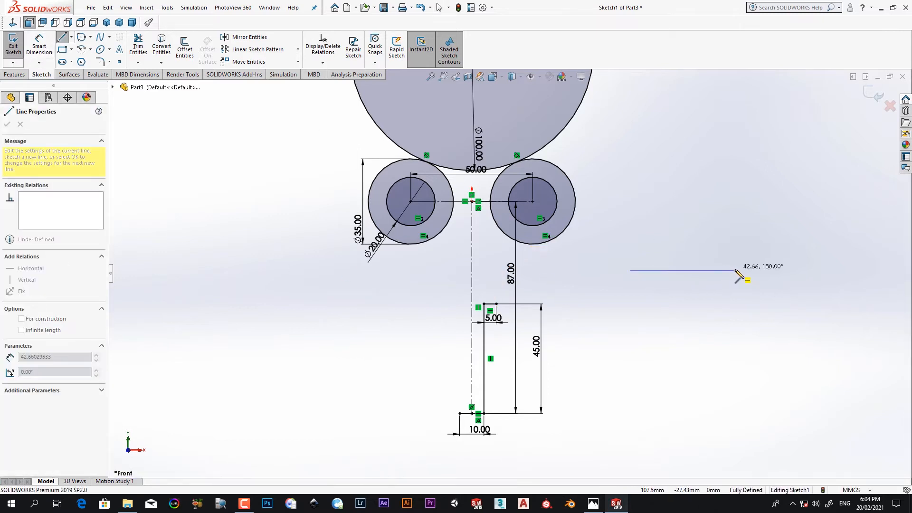
left_click(737, 271)
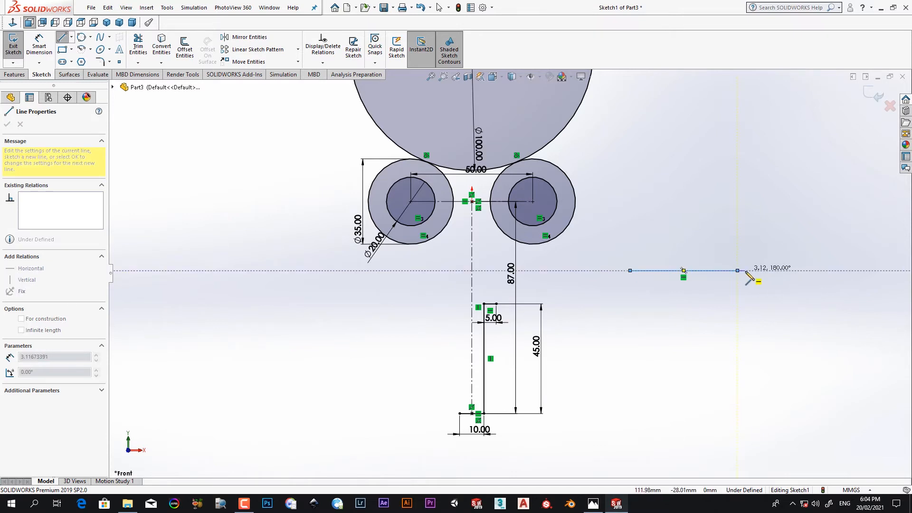
double_click(738, 270)
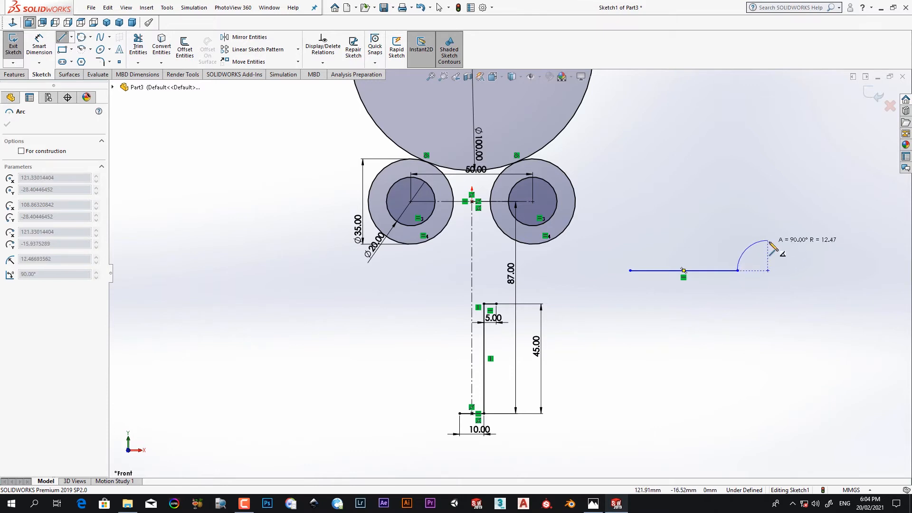
key("Escape")
key("Escape")
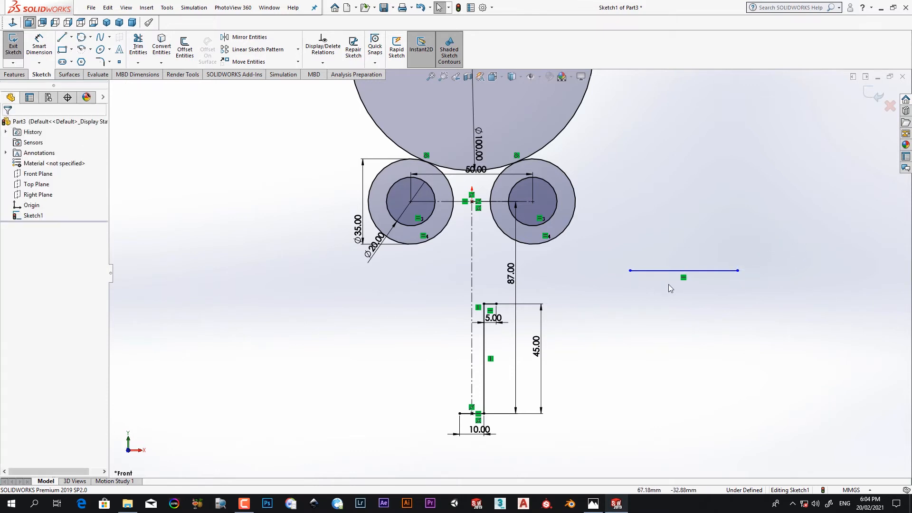
left_click(660, 270)
key("Delete")
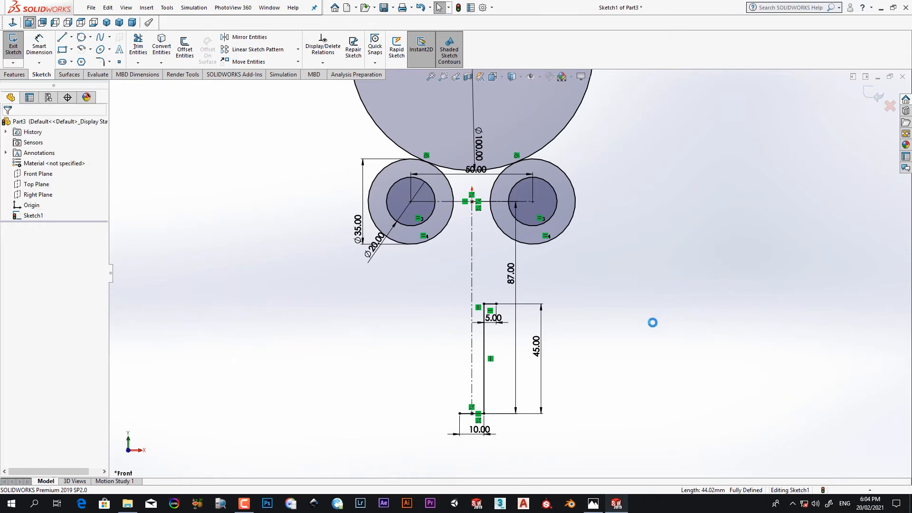
- Draw a tangent arc of about 25.9 mm radius from the shoulder line's outer end to the right outer circle's lower edge
left_click(63, 37)
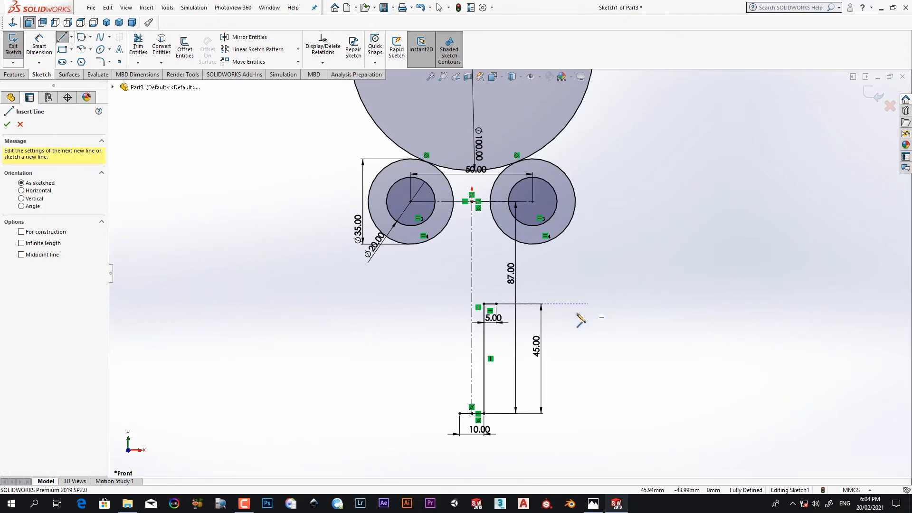
left_click(496, 304)
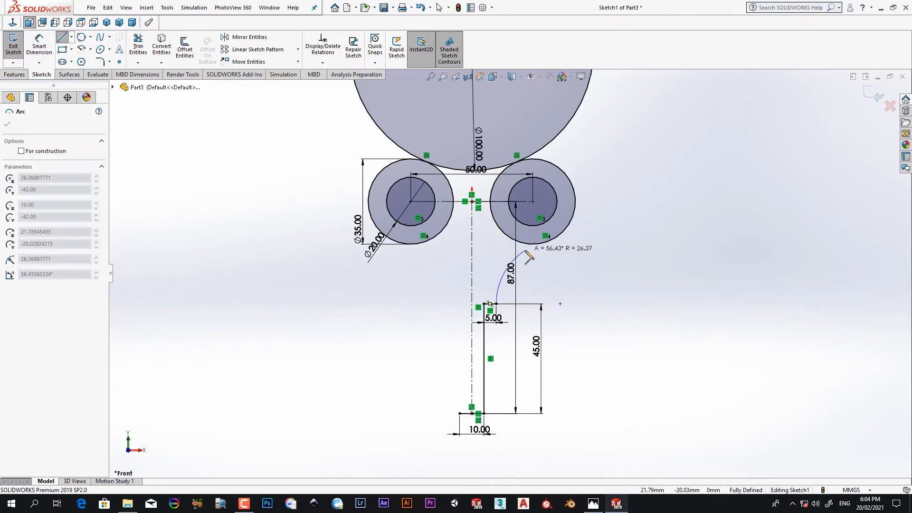
left_click(542, 243)
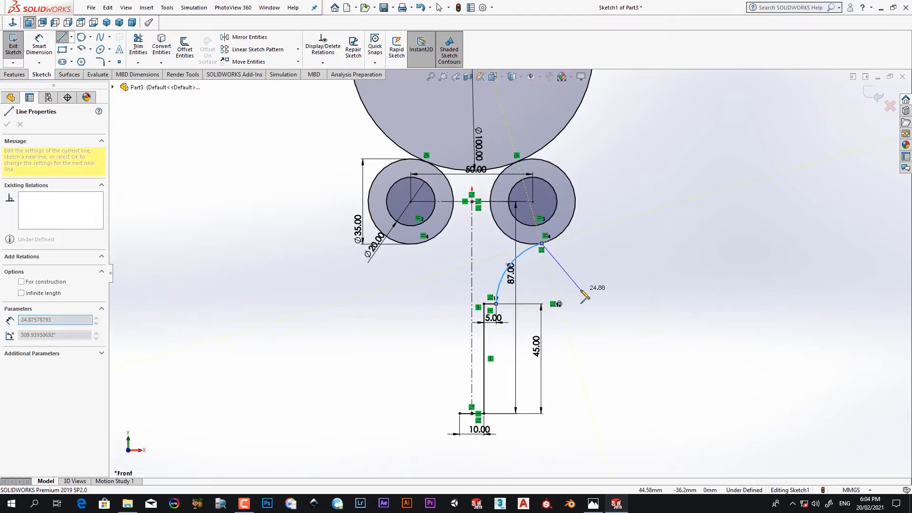
key("Escape")
- Make the redrawn side arc tangent to the right outer circle and close the relation settings
left_click(528, 250)
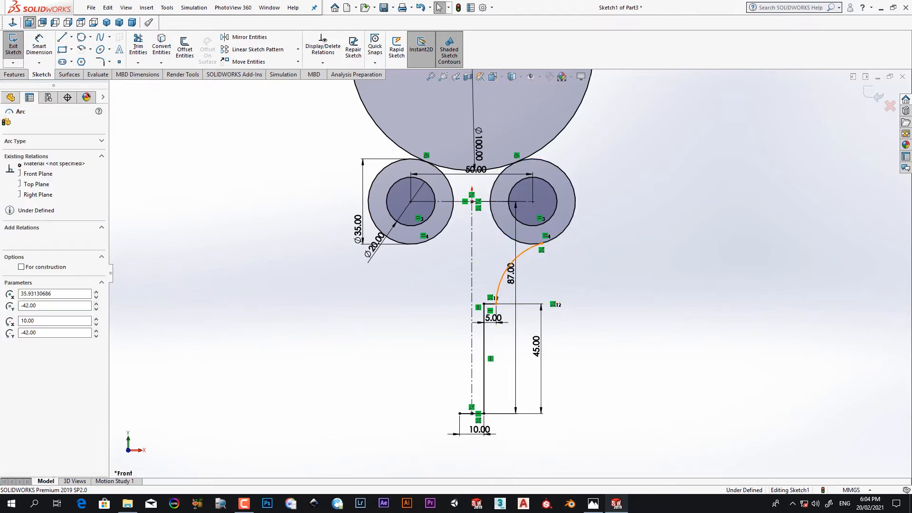
left_click(565, 237)
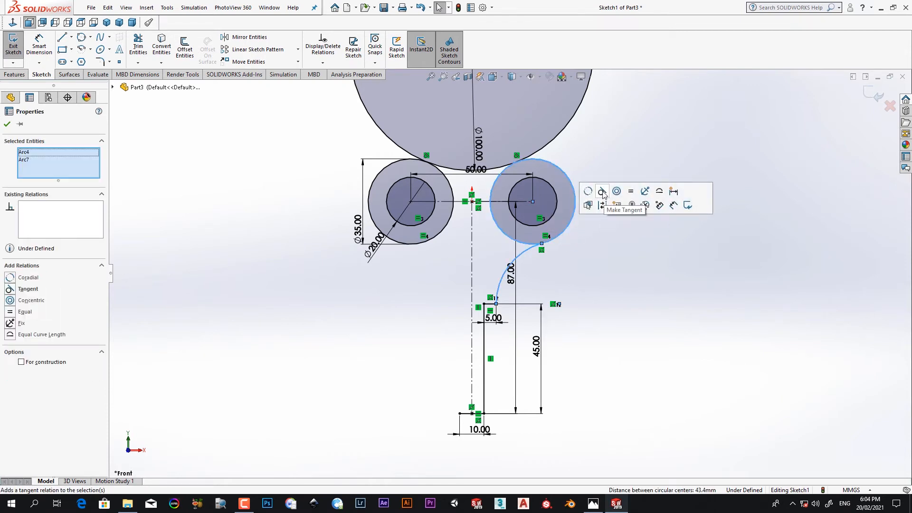
left_click(602, 192)
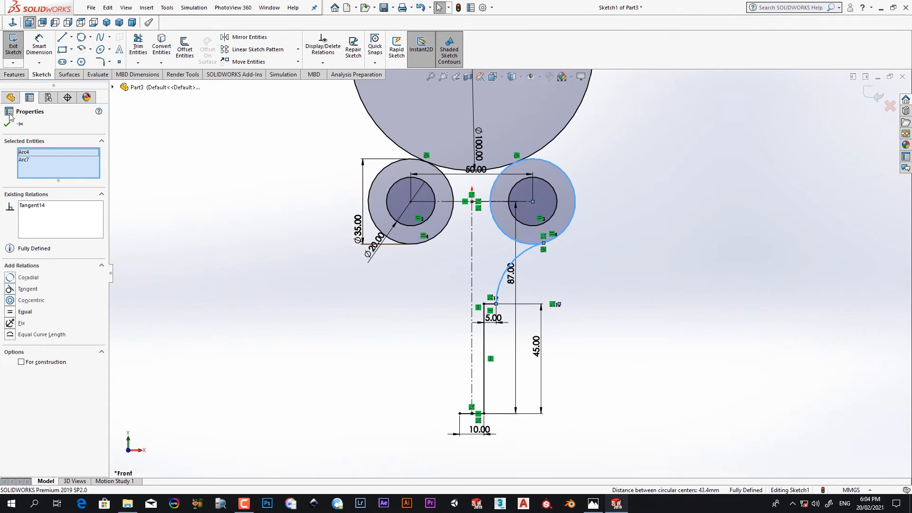
left_click(179, 197)
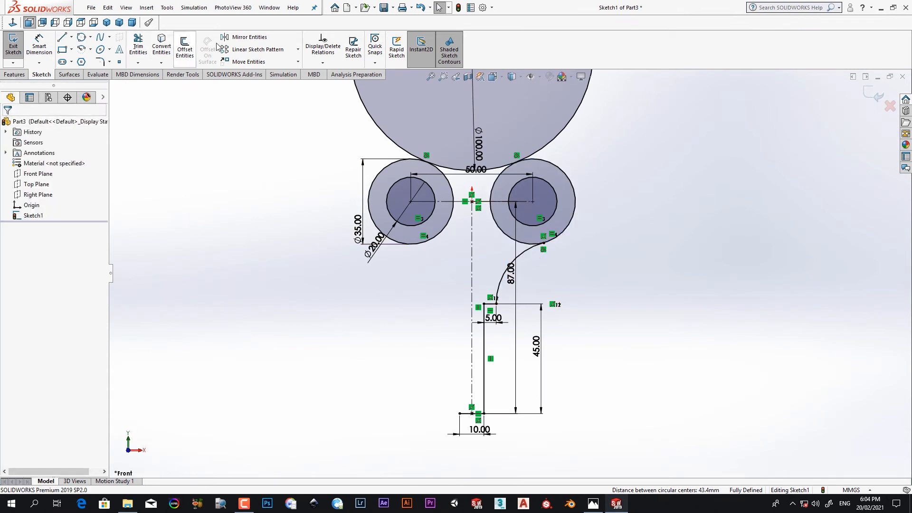
- Mirror the side arc, the short shoulder line and the stem's vertical line about the vertical centerline
left_click(242, 38)
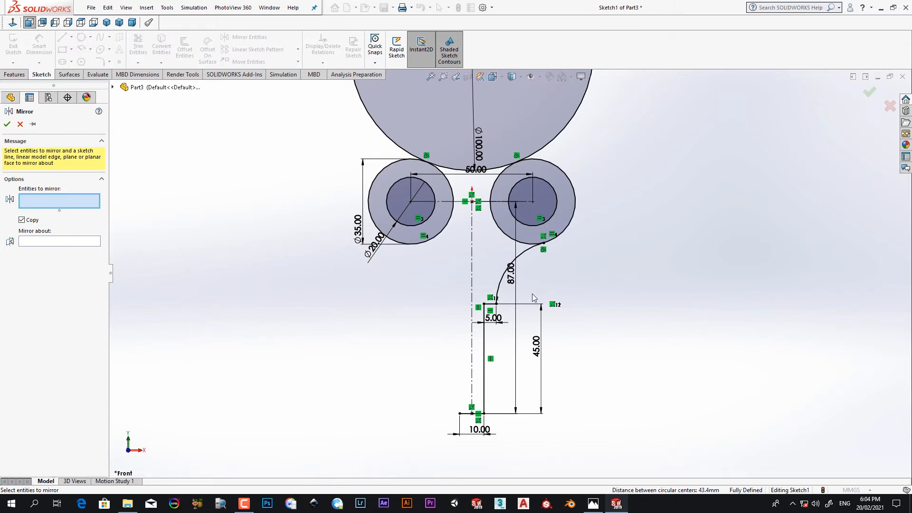
left_click(522, 254)
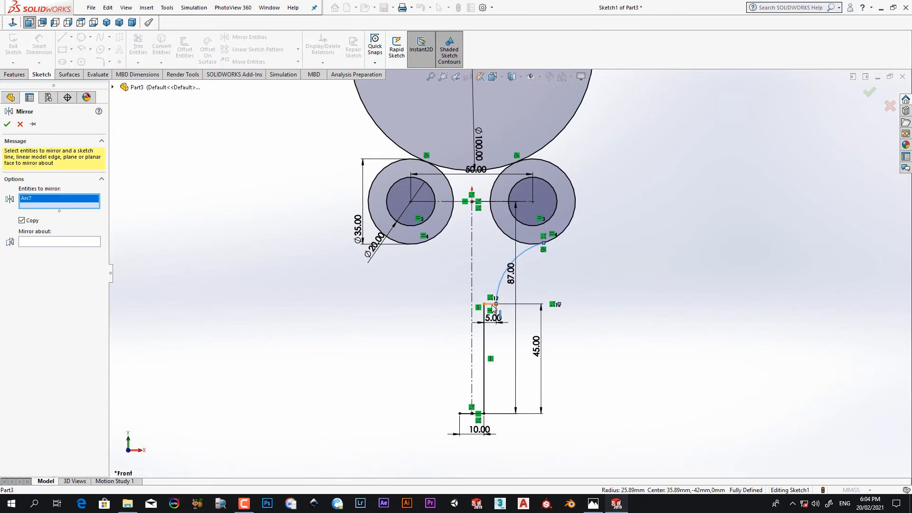
left_click(493, 304)
left_click(485, 349)
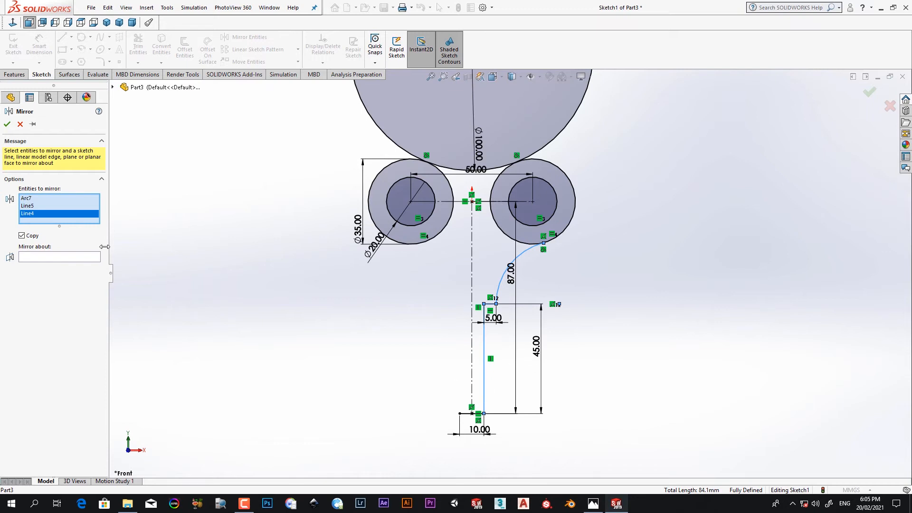
left_click(85, 259)
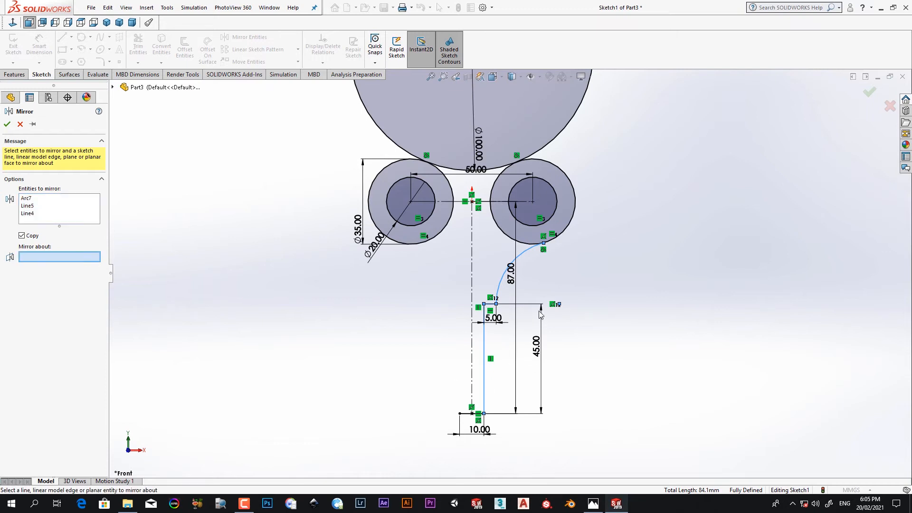
left_click(472, 282)
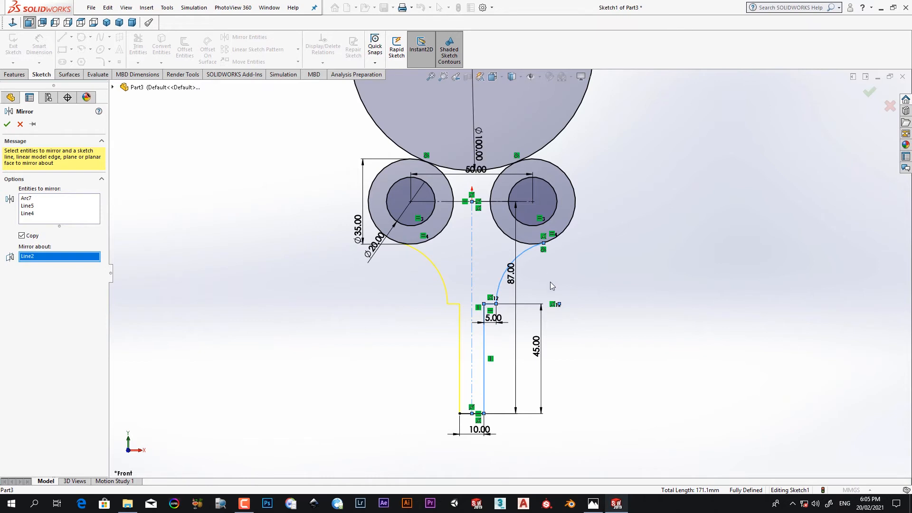
left_click(7, 124)
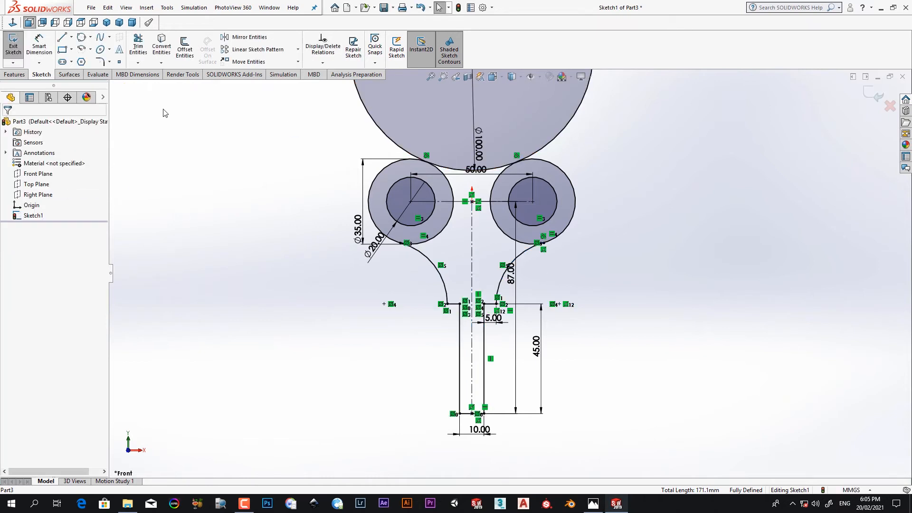
- Power-trim the upper portion of the 100 mm circle, keeping only the arc between the two outer circles
left_click(139, 46)
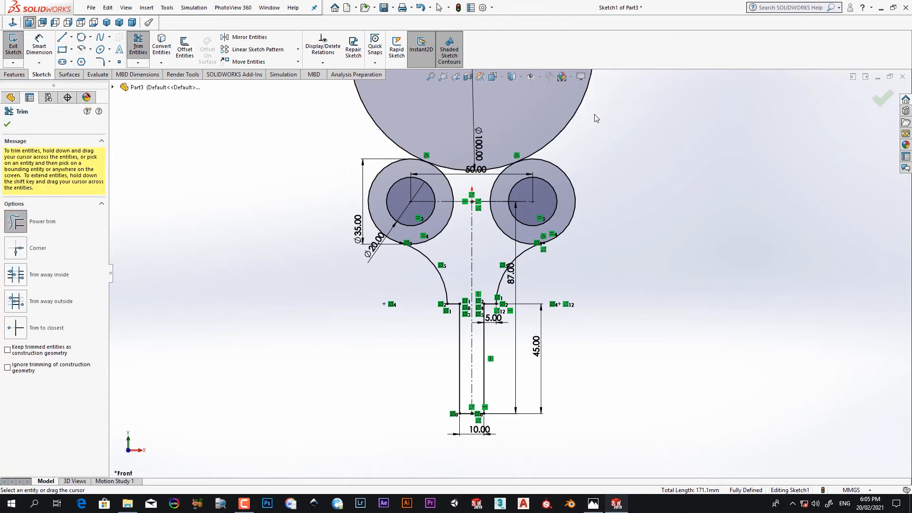
left_click_drag(609, 113, 565, 124)
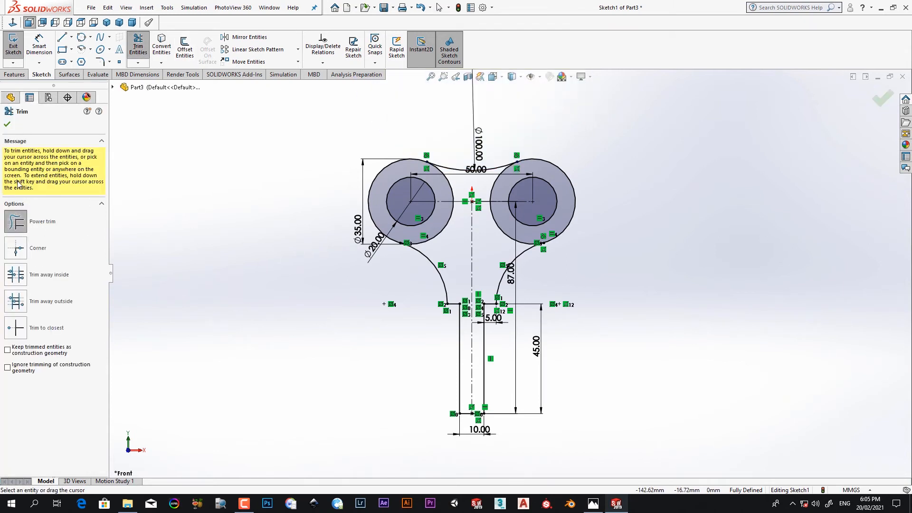
left_click(6, 126)
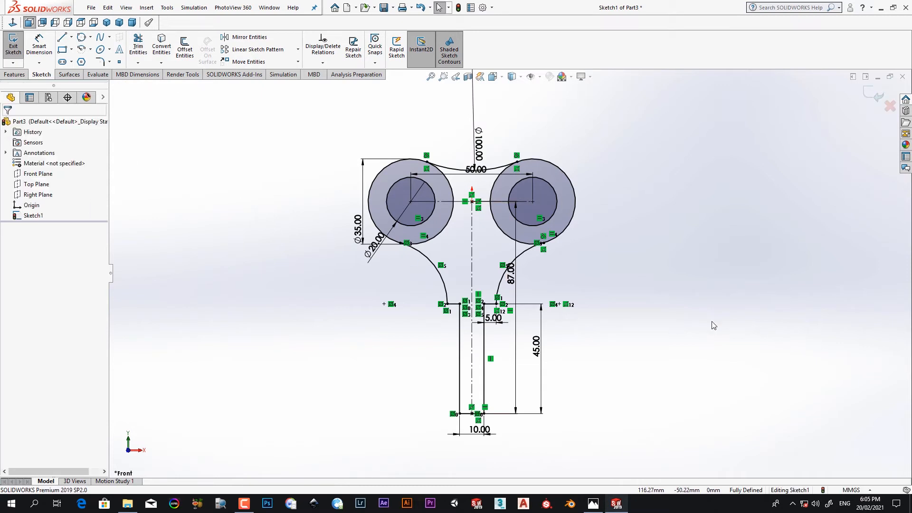
- Start a boss extrusion of the sketch, check the thickness in the Photos reference drawing, and set it to Mid Plane at 20 mm
left_click(14, 75)
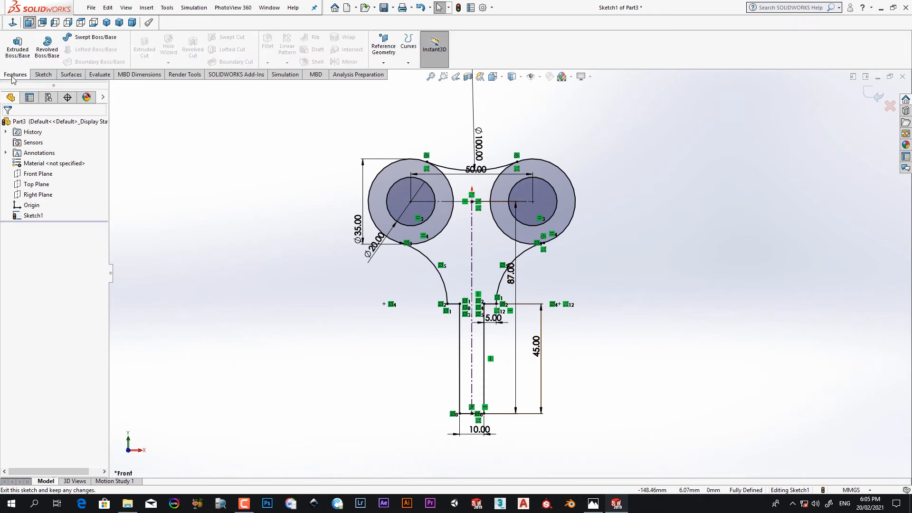
left_click(19, 51)
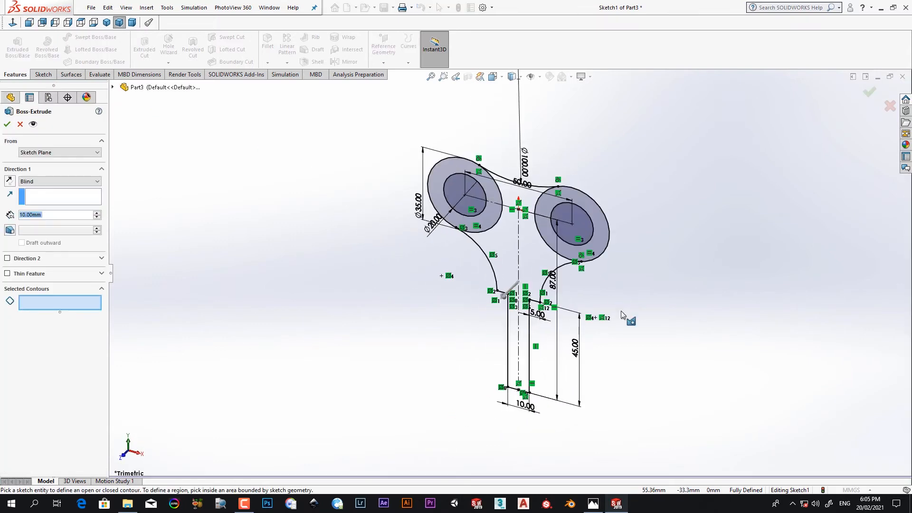
left_click(600, 503)
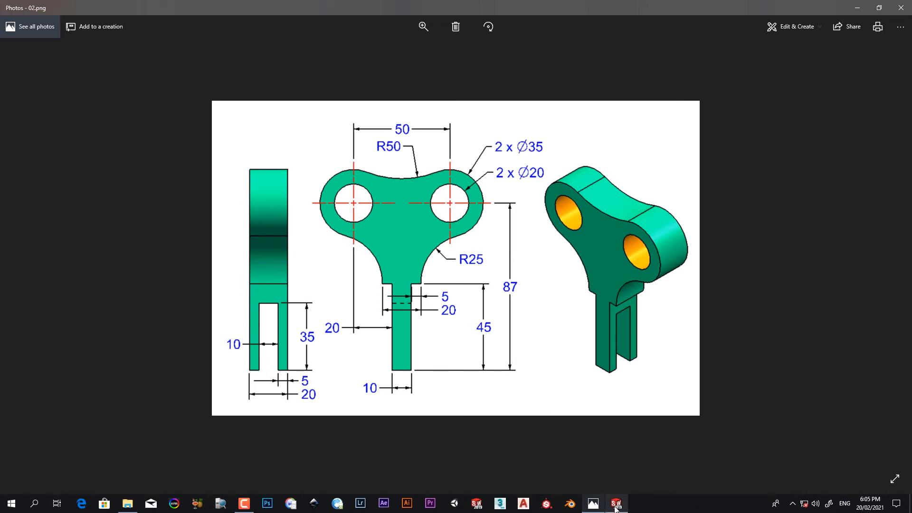
mouse_move(616, 507)
left_click(614, 504)
left_click(52, 181)
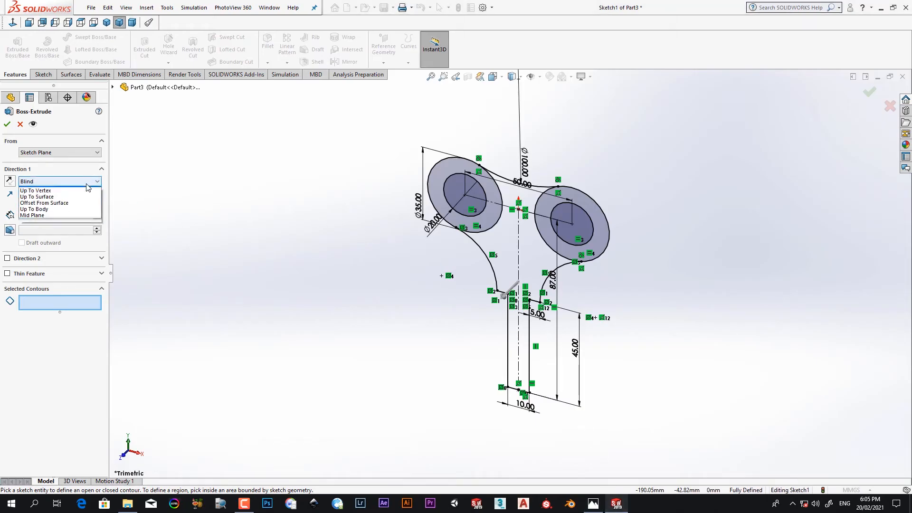
left_click(32, 220)
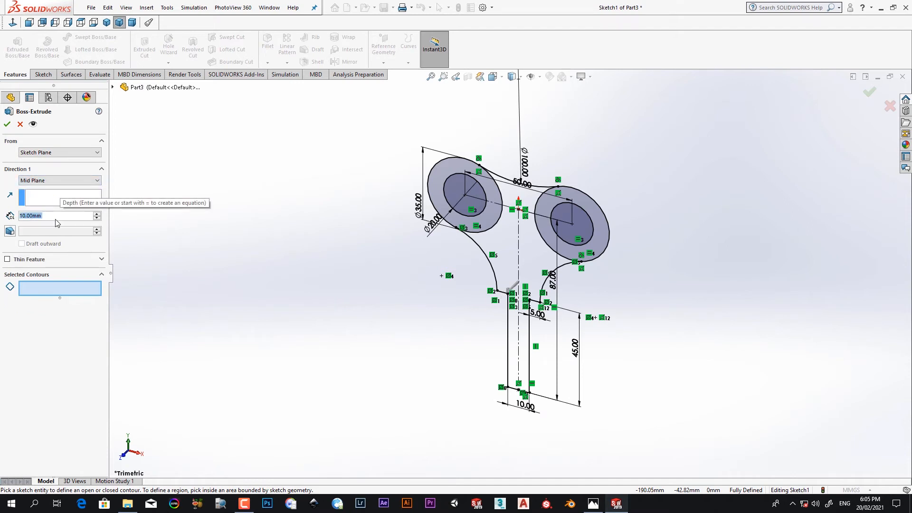
type("20")
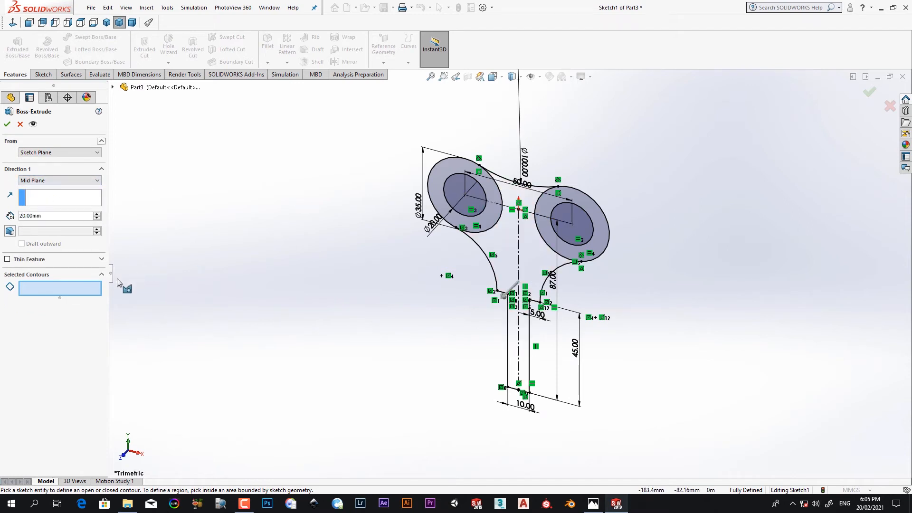
- Extrude the central body region and both ring regions, leaving the two inner circles open as holes
left_click(527, 240)
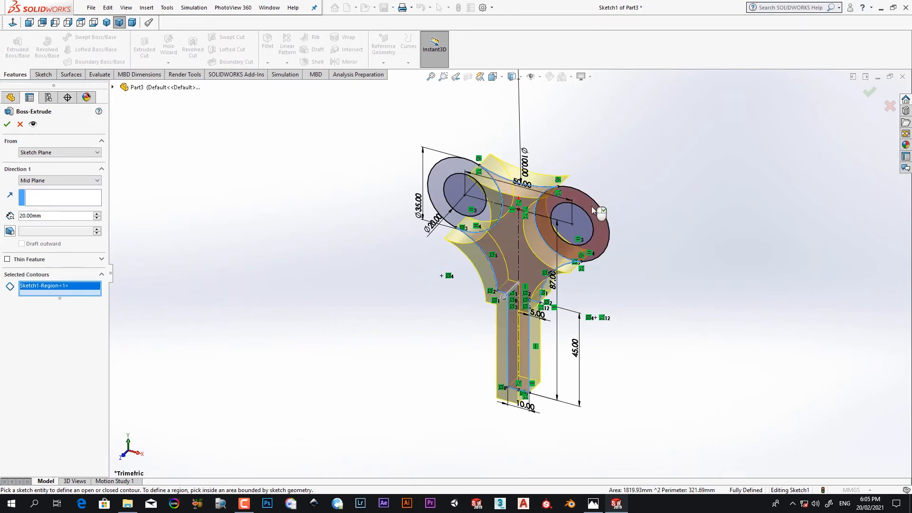
left_click(591, 207)
left_click(459, 167)
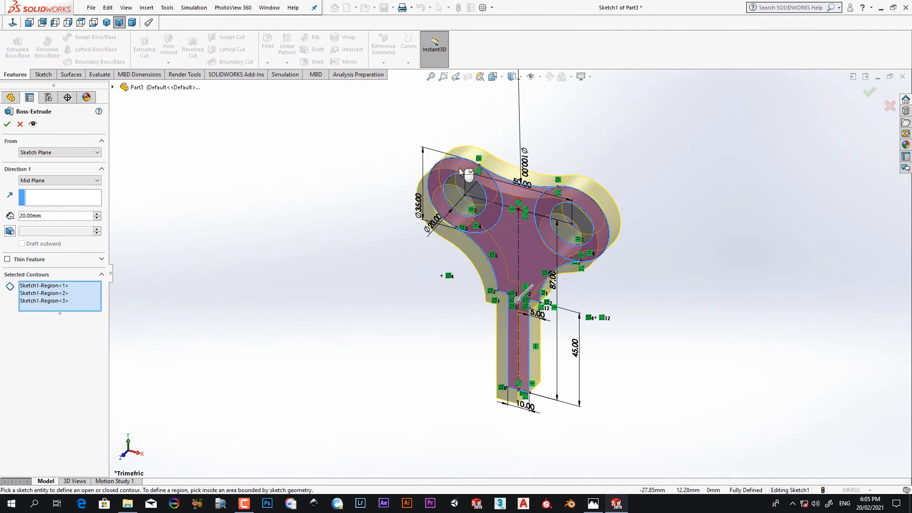
mouse_move(630, 315)
middle_mouse_down()
mouse_move(694, 342)
mouse_move(644, 339)
middle_mouse_up()
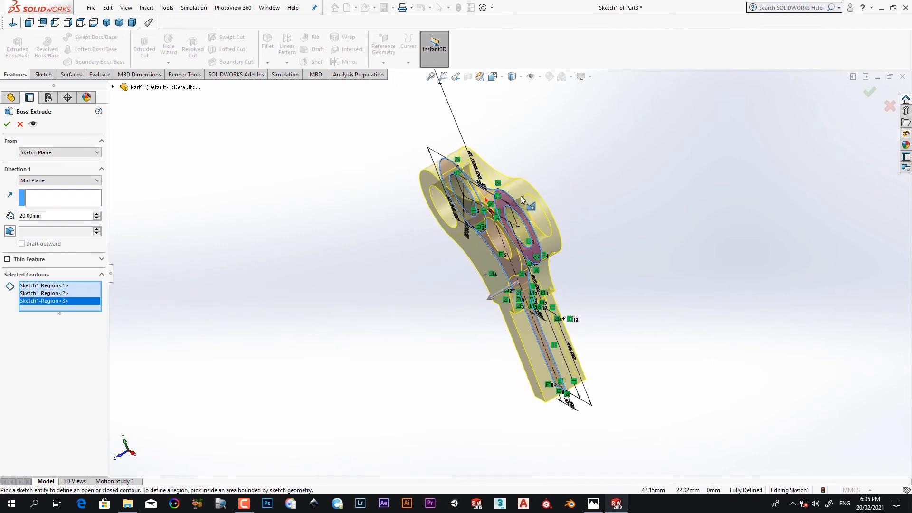
left_click(7, 125)
- Inspect the solid's side and stem end, and check the fork slot dimensions in the Photos reference drawing
middle_click_drag(405, 383, 449, 244)
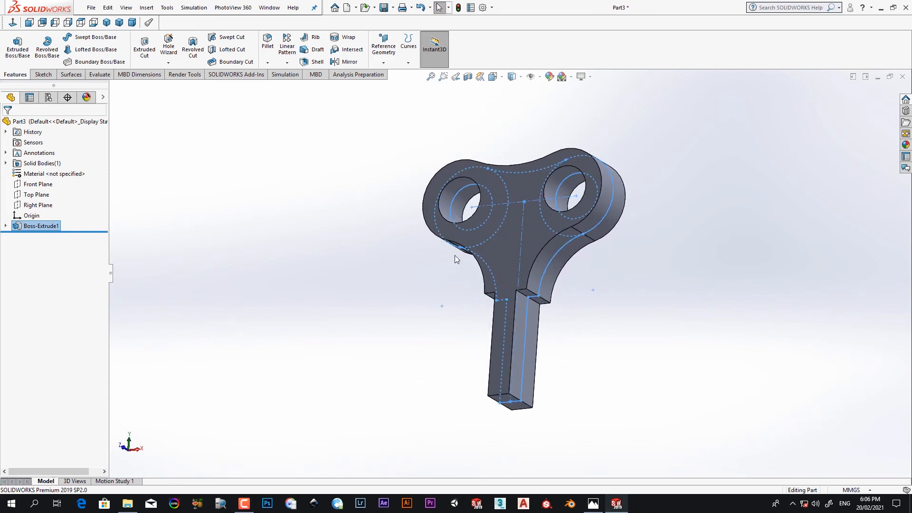
middle_click_drag(536, 397, 493, 358)
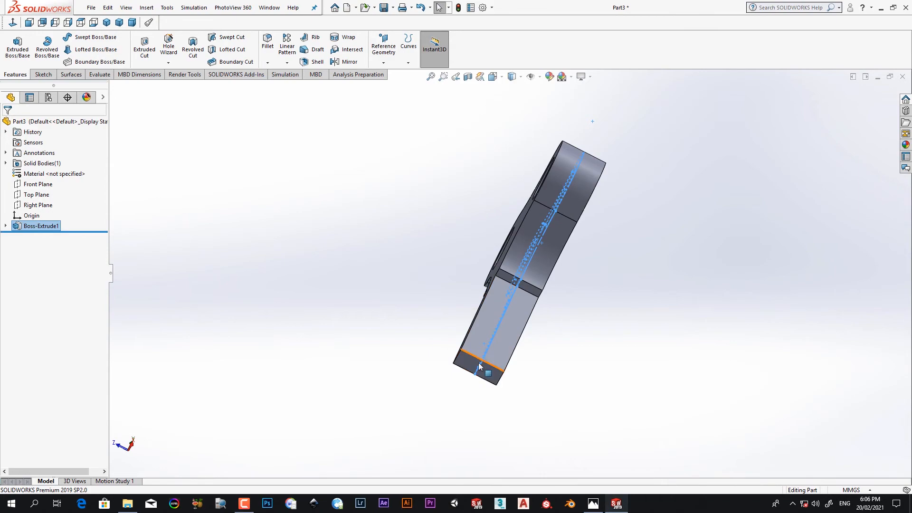
left_click(599, 507)
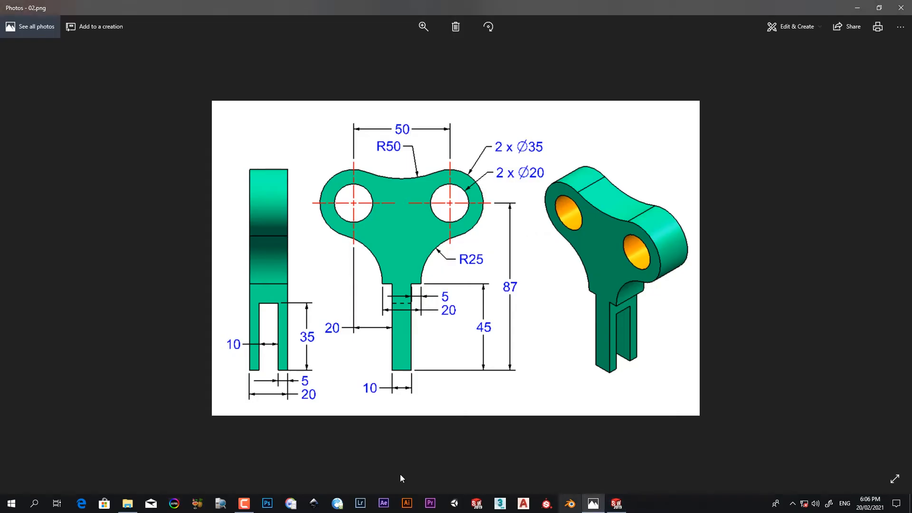
left_click(600, 507)
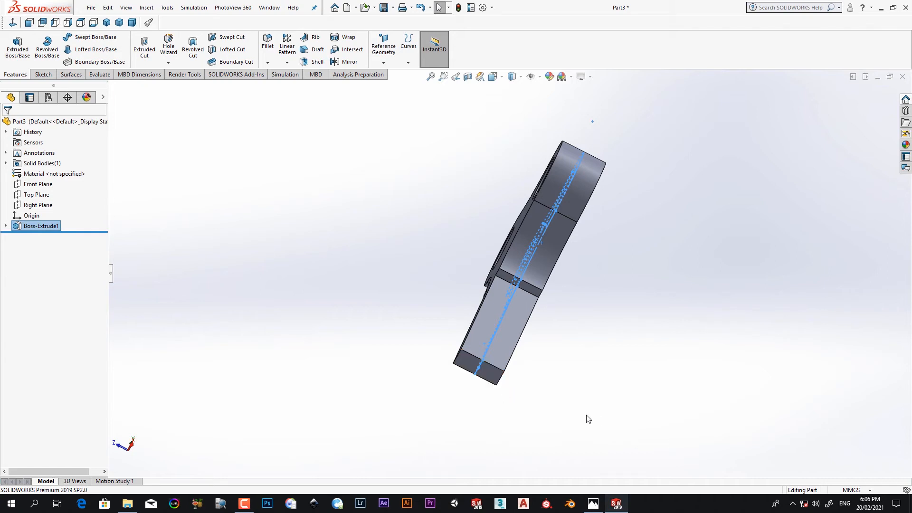
- Start a sketch on the end face of the stem and view it straight on
middle_click_drag(551, 412, 537, 357)
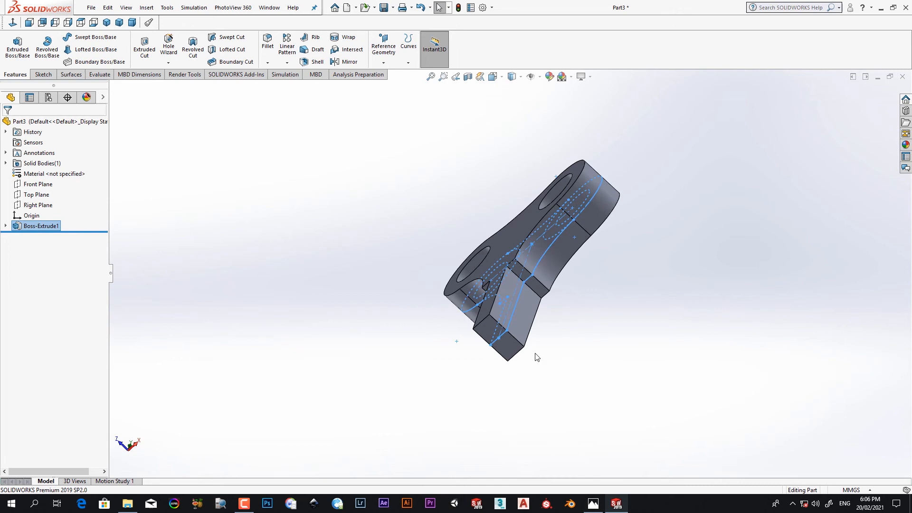
left_click(509, 352)
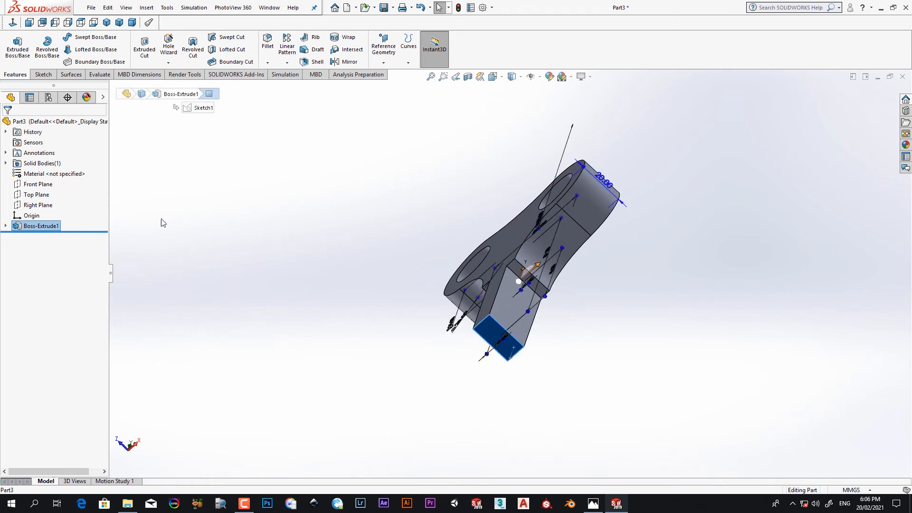
left_click(43, 75)
left_click(13, 44)
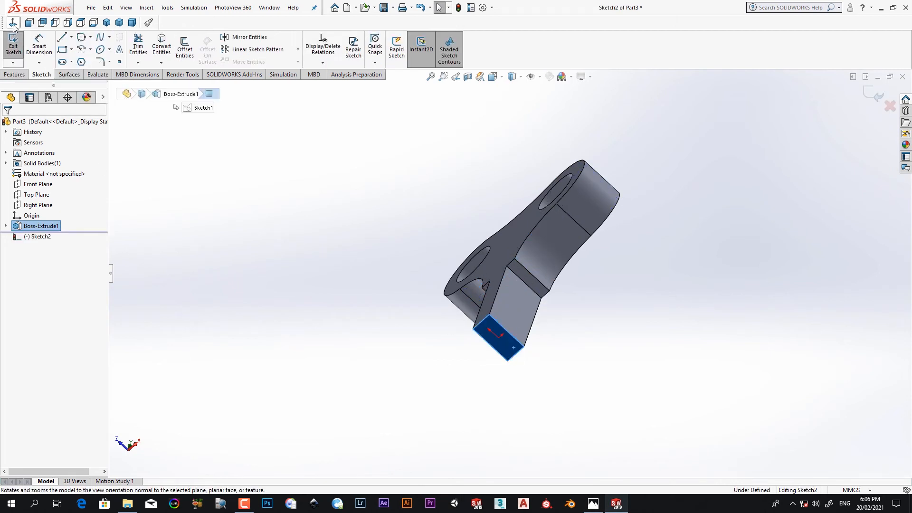
left_click(13, 23)
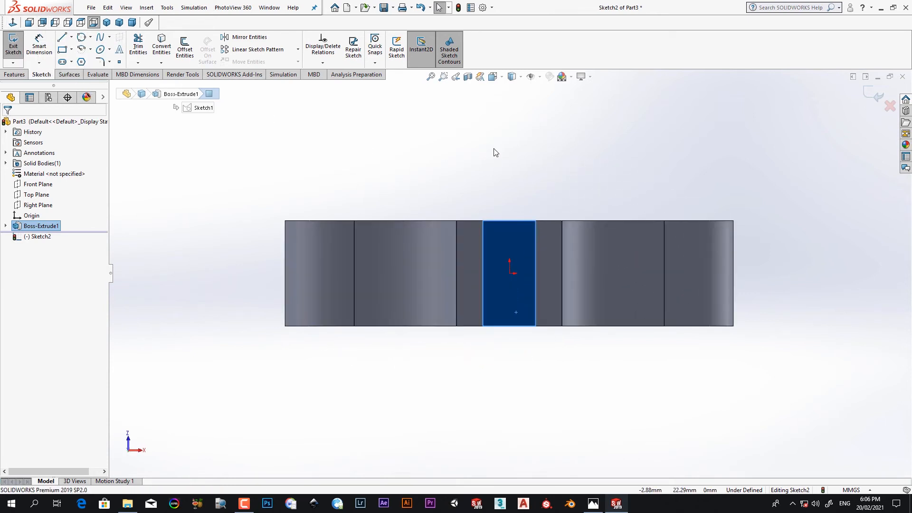
left_click(500, 77)
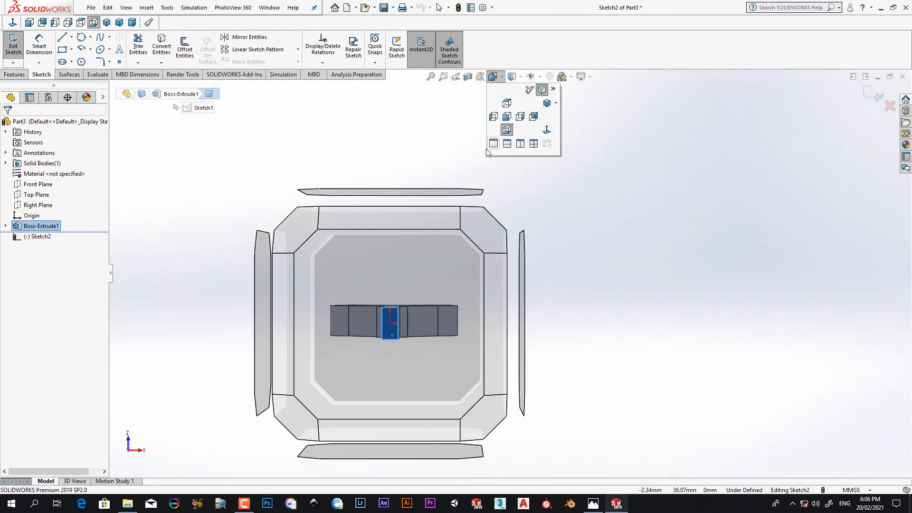
left_click(677, 214)
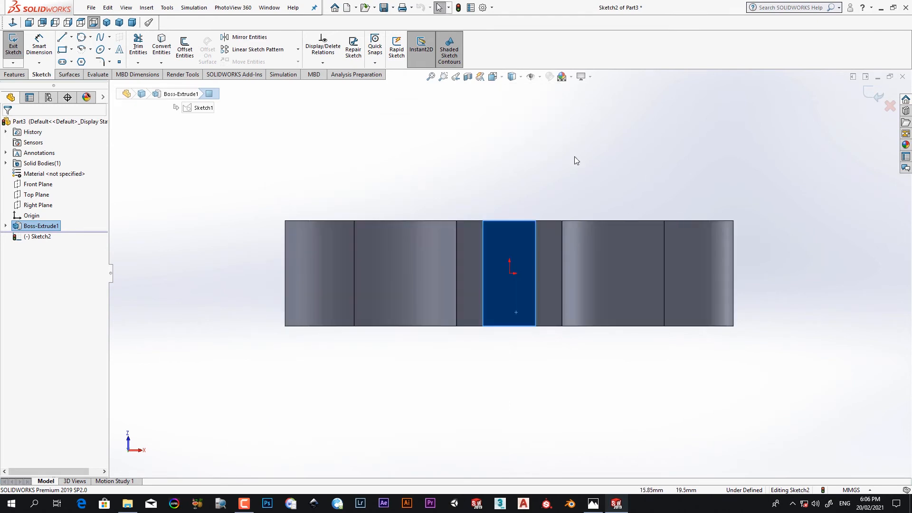
key("space")
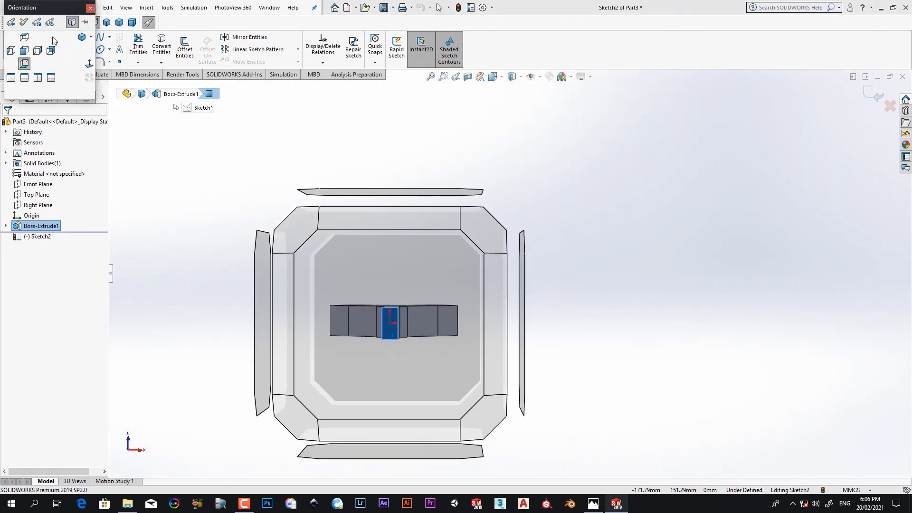
left_click(90, 8)
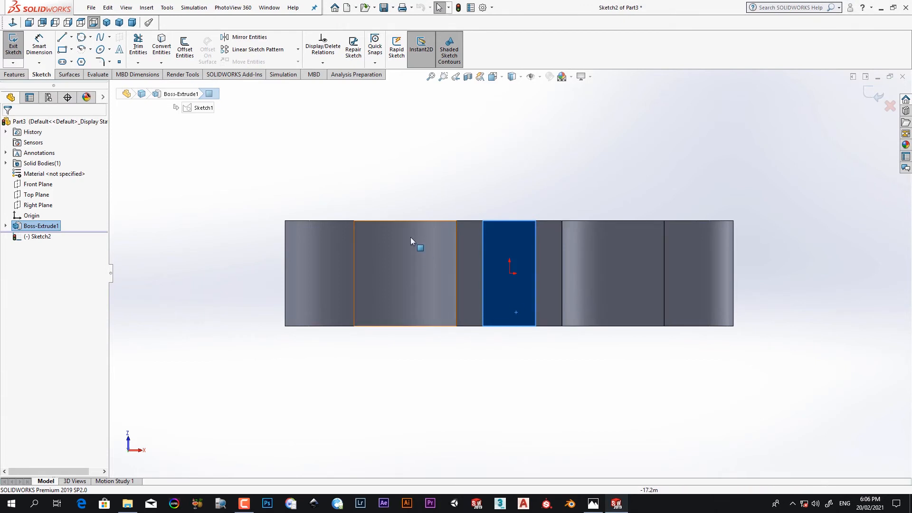
- Draw a horizontal centerline across the stem's end face, joining the midpoints of its two side edges
left_click(71, 37)
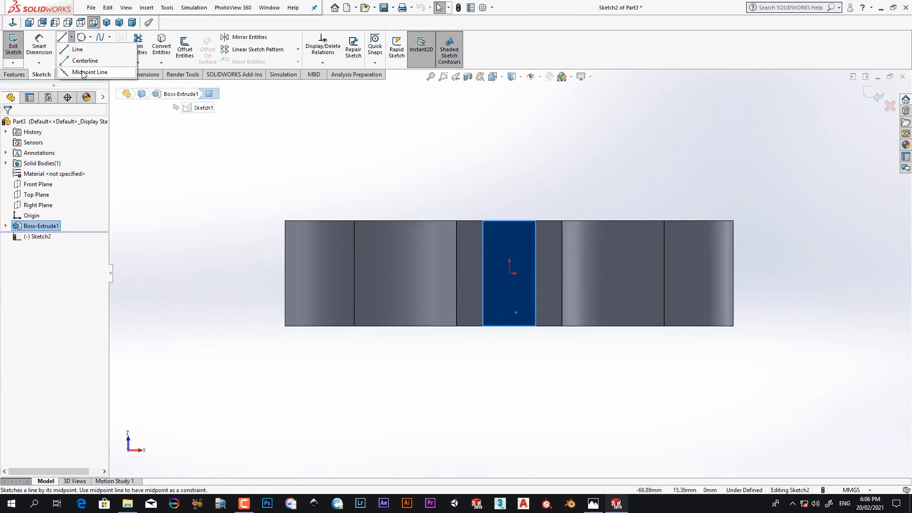
left_click(83, 59)
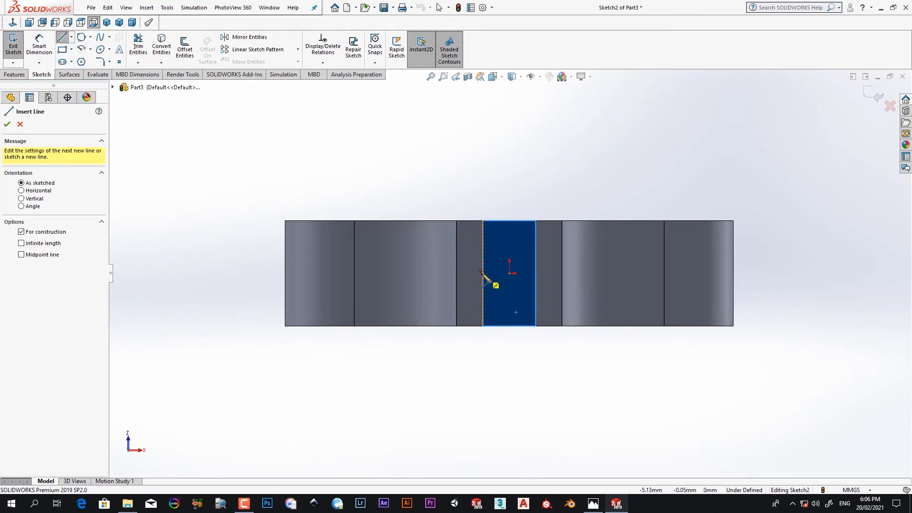
left_click(483, 273)
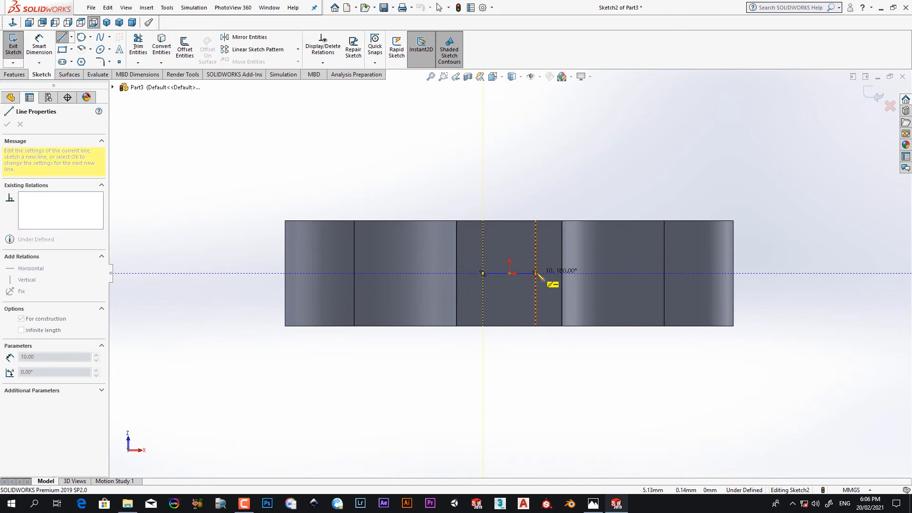
left_click(535, 273)
key("Escape")
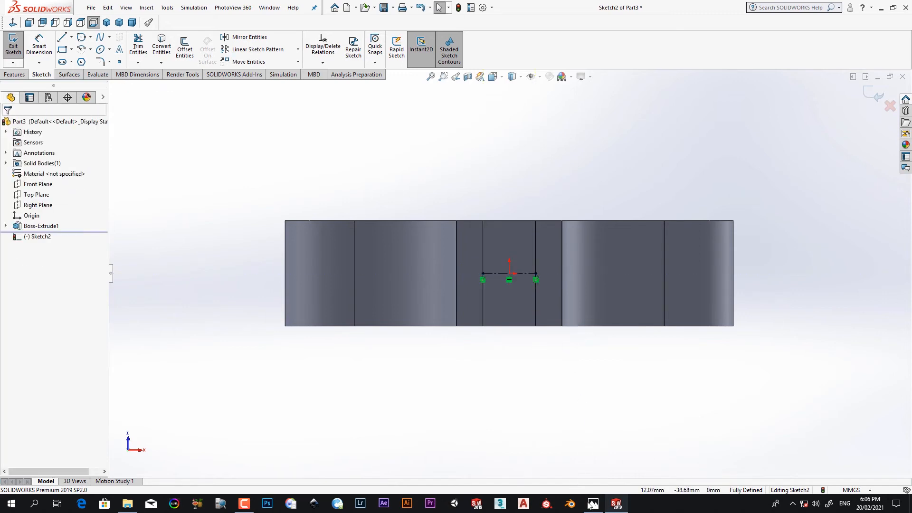
- Check the slot width in the Photos reference drawing, and offset the centerline 5 mm in both directions with dimensions added
left_click(593, 504)
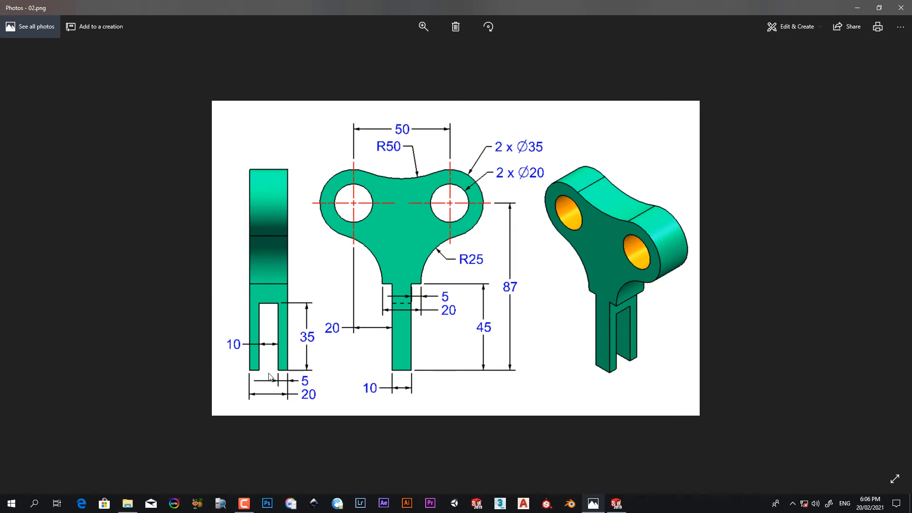
left_click(616, 503)
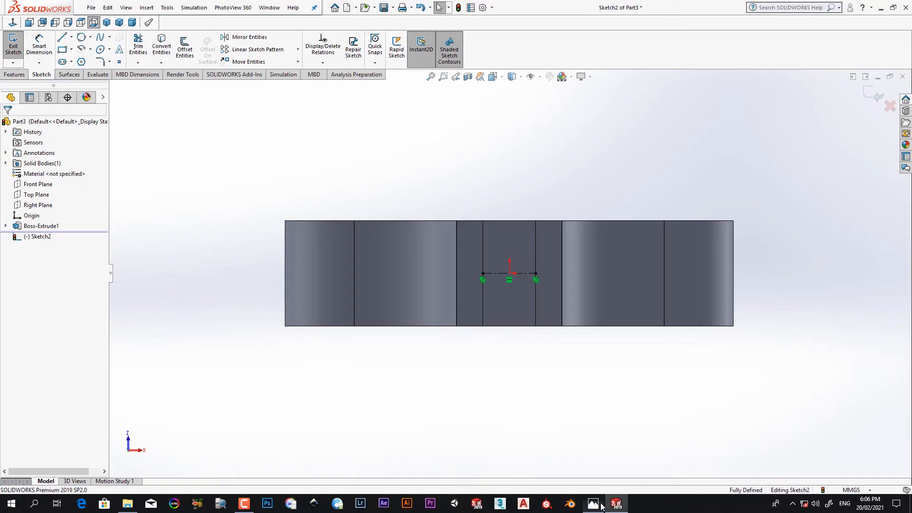
left_click(192, 49)
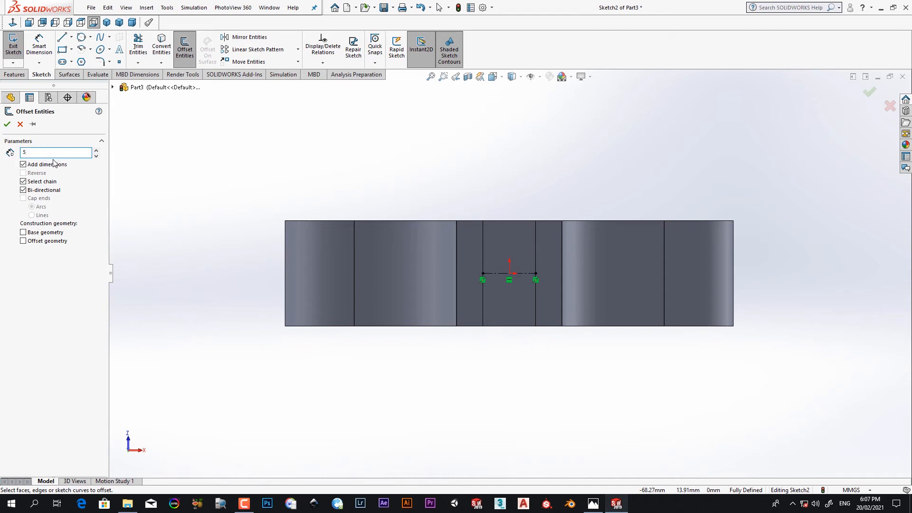
type("5")
left_click(498, 273)
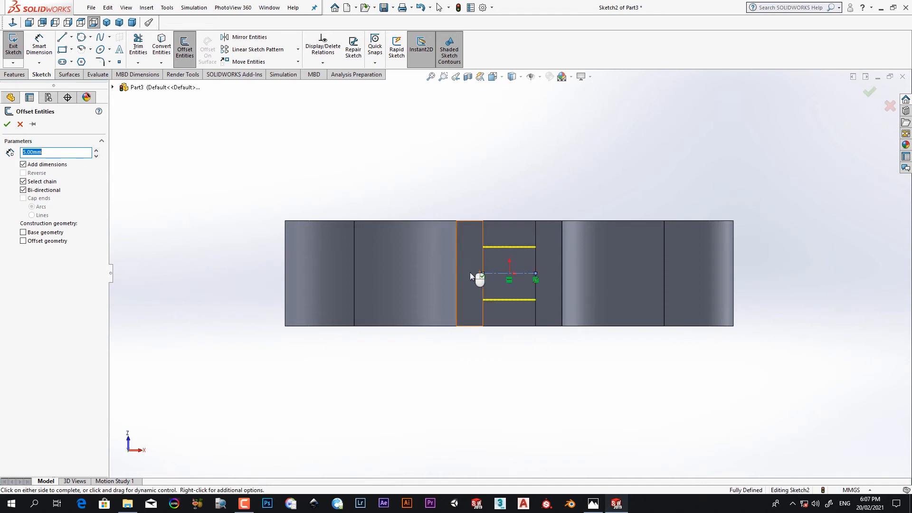
left_click(22, 190)
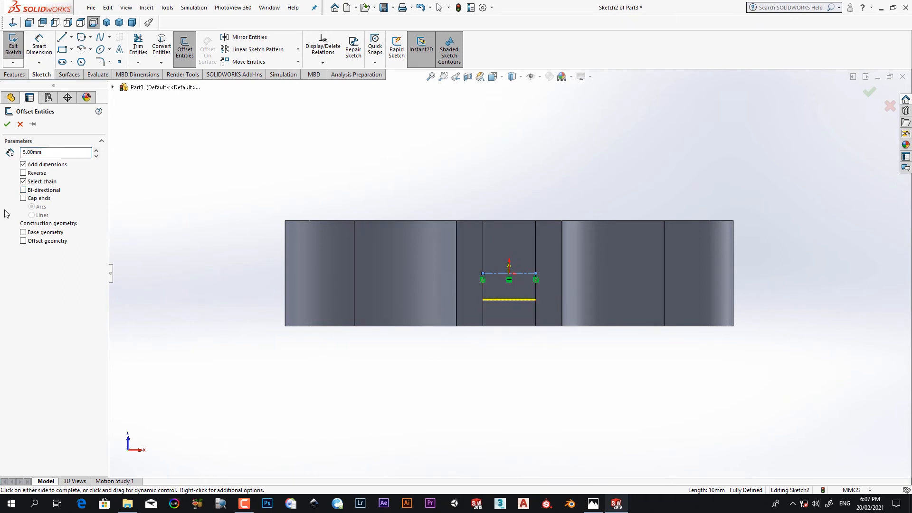
left_click(23, 190)
left_click(7, 124)
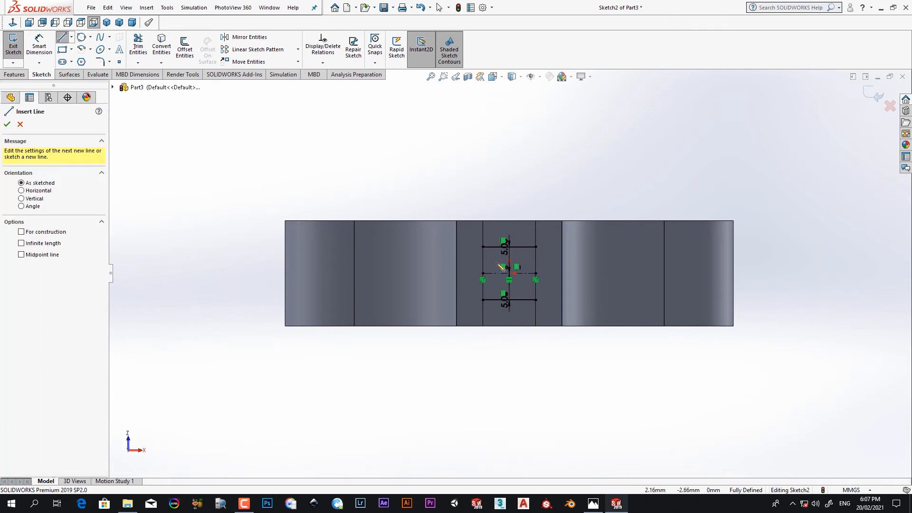
- Close the slot profile with two vertical lines joining the ends of the offset lines
left_click(483, 274)
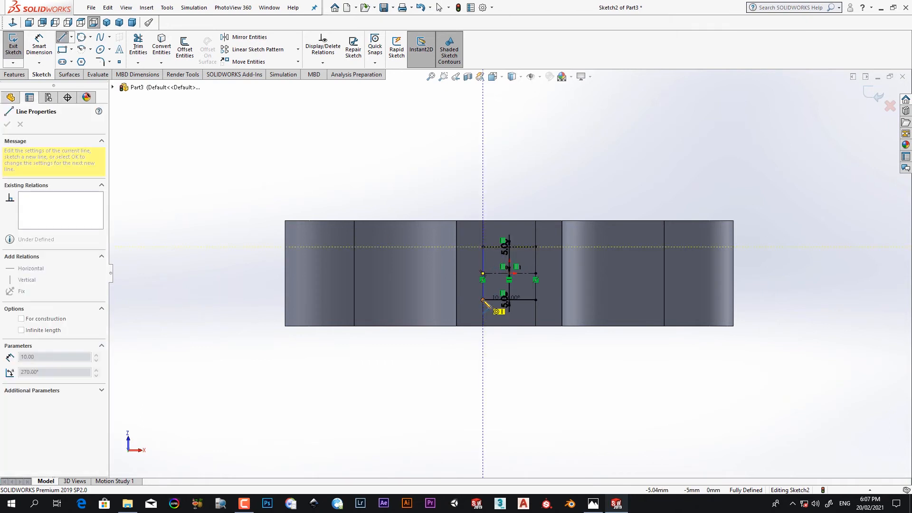
left_click(483, 300)
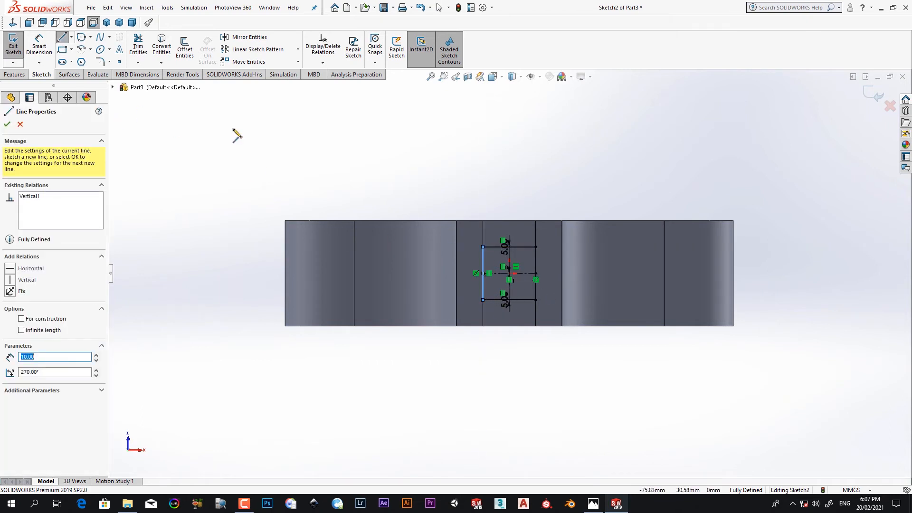
left_click(536, 246)
left_click(535, 300)
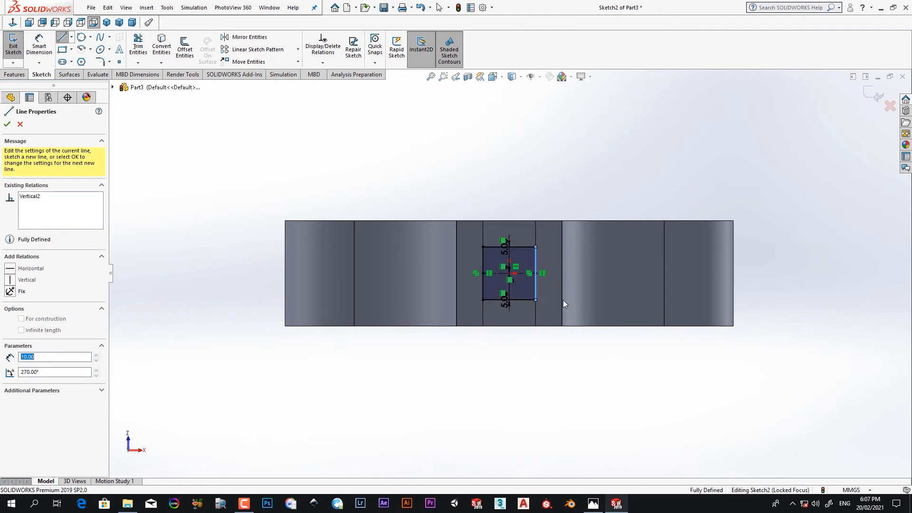
key("Escape")
key("Escape")
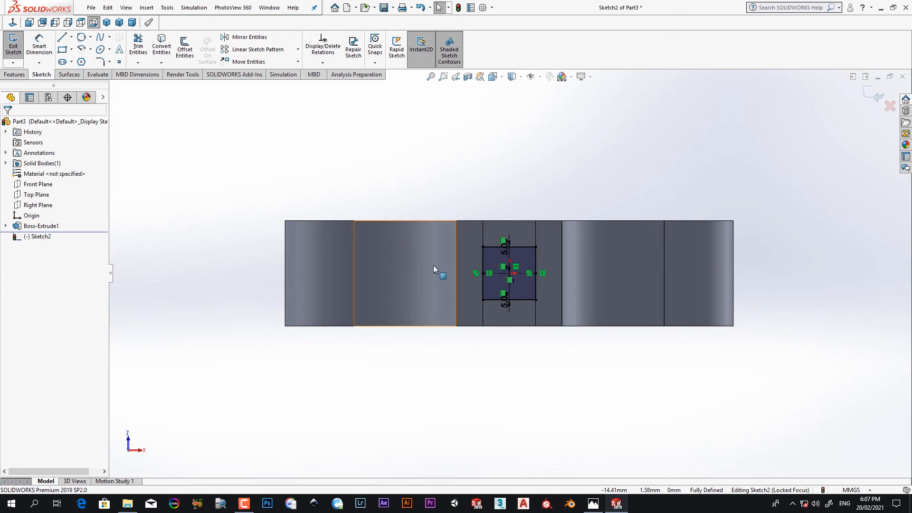
- Check the slot depth in the Photos reference drawing, and extrude-cut the closed profile 35 mm blind into the stem
middle_click_drag(404, 208, 309, 244)
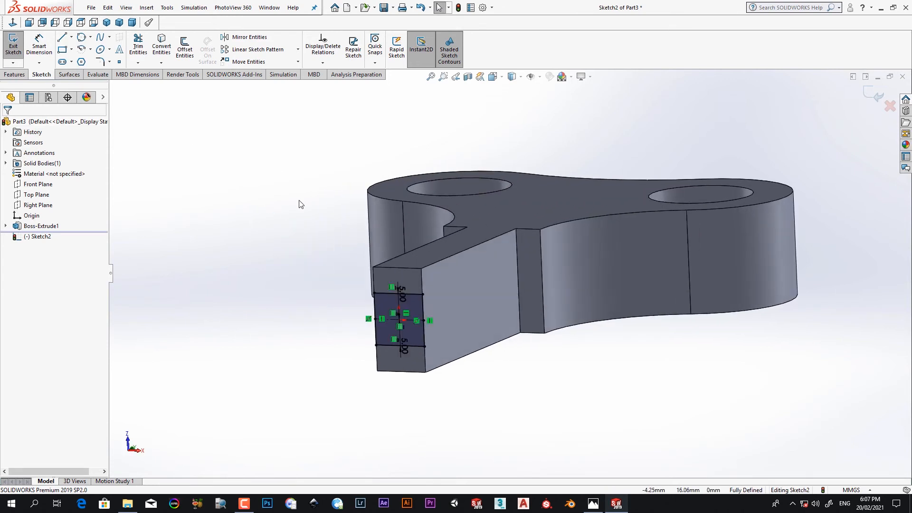
left_click(592, 504)
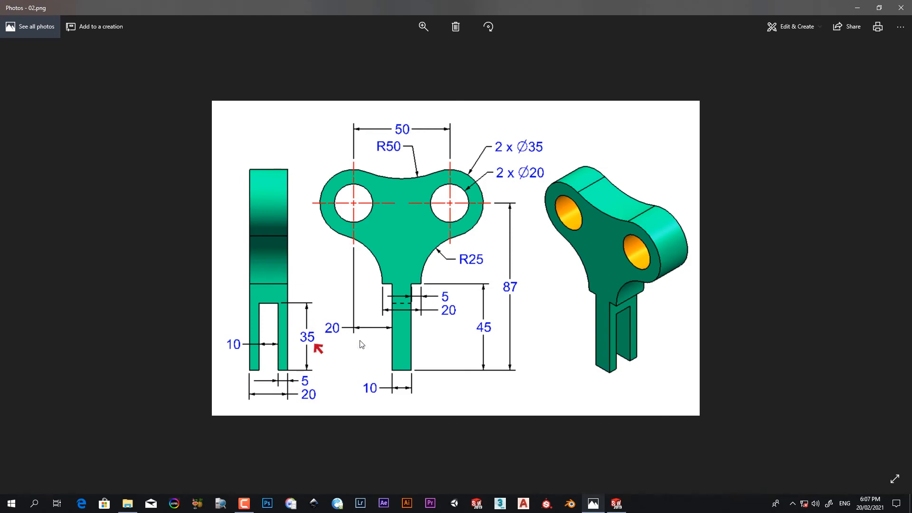
left_click(616, 504)
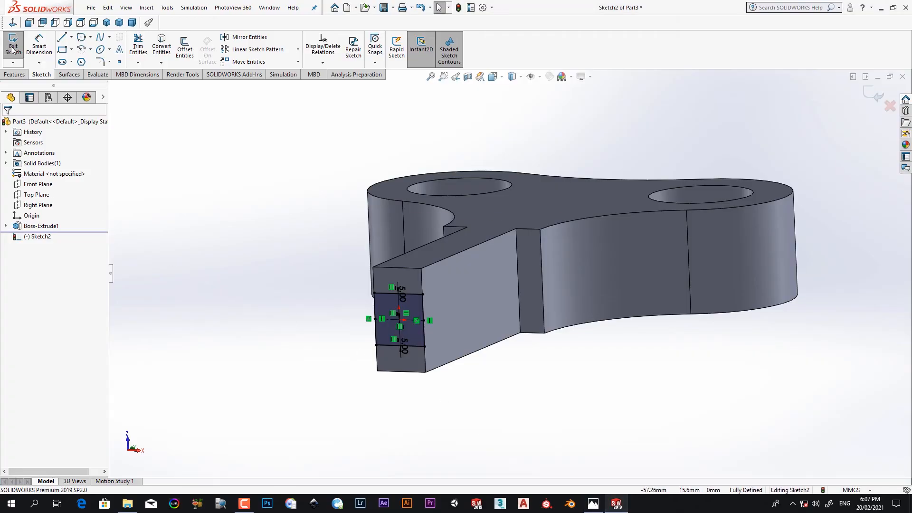
left_click(15, 74)
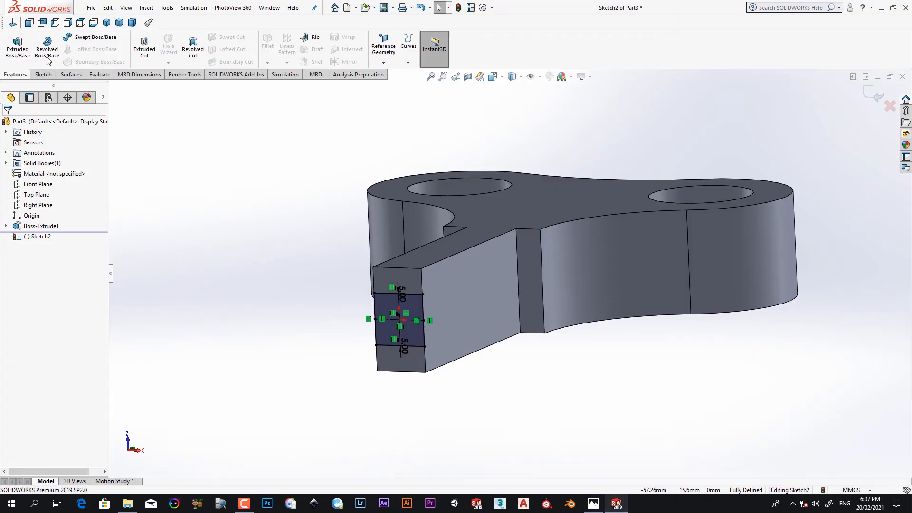
left_click(144, 47)
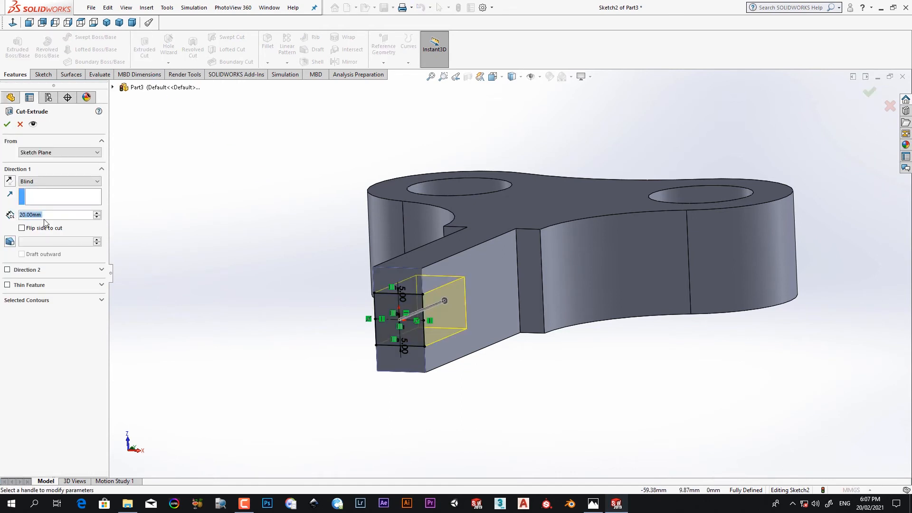
type("35")
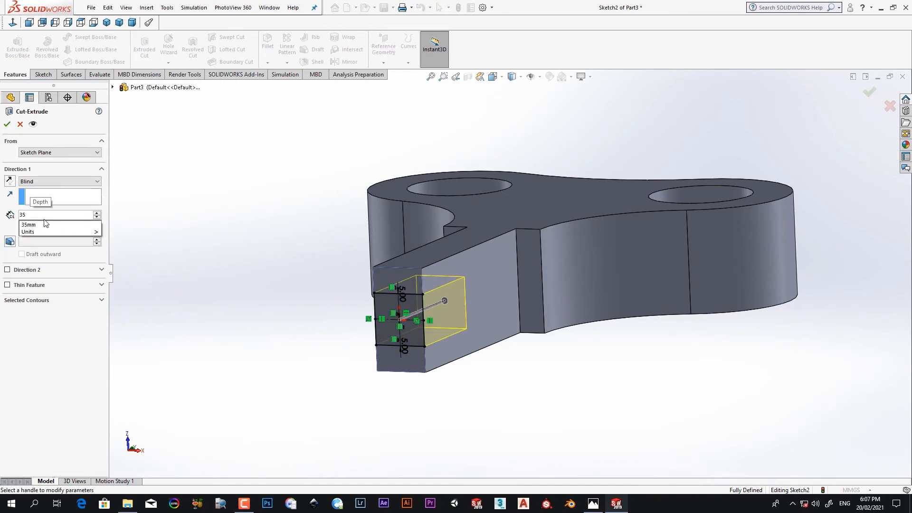
key("Return")
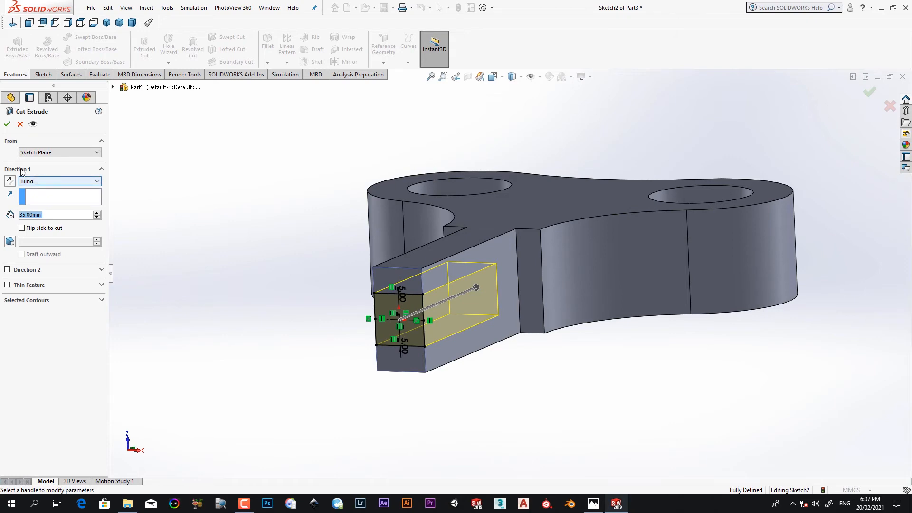
left_click(7, 125)
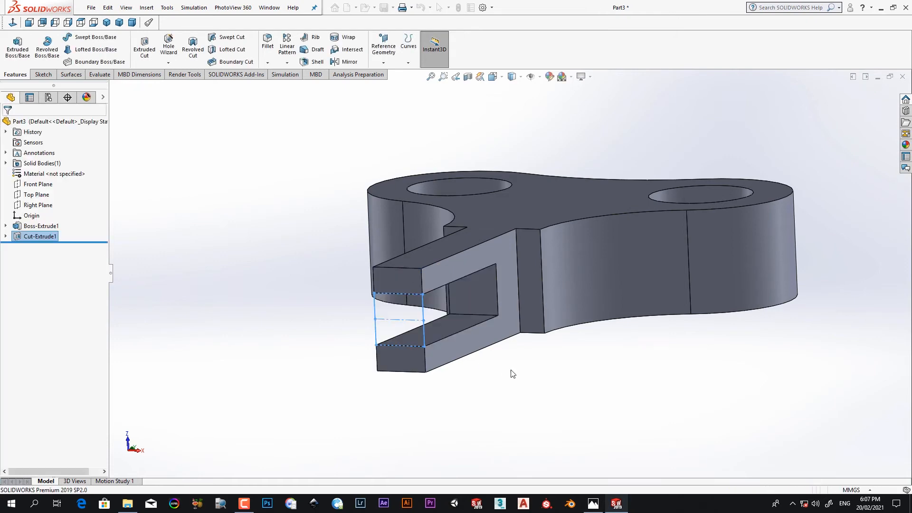
- Save the finished part to the Desktop as Part3.SLDPRT
middle_click_drag(454, 373, 627, 310)
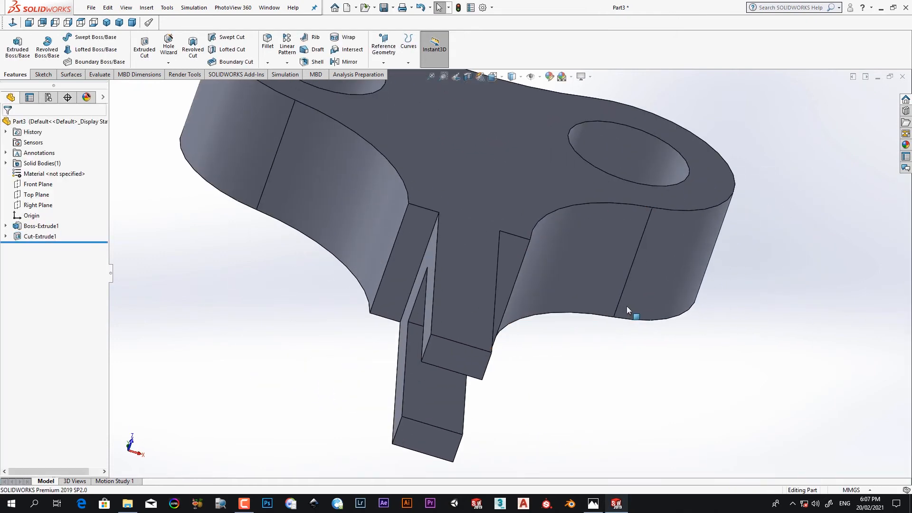
left_click(430, 77)
middle_click_drag(743, 297, 699, 275)
scroll(639, 272, "up", 2)
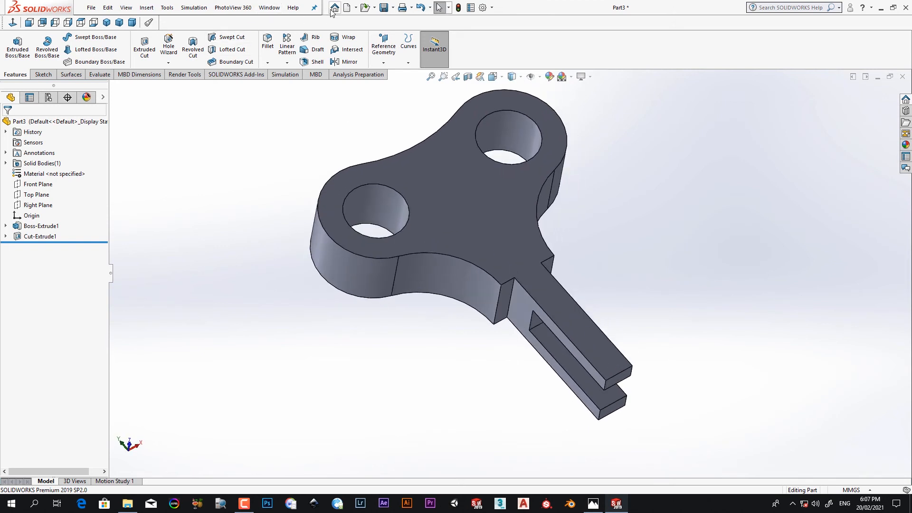
left_click(95, 10)
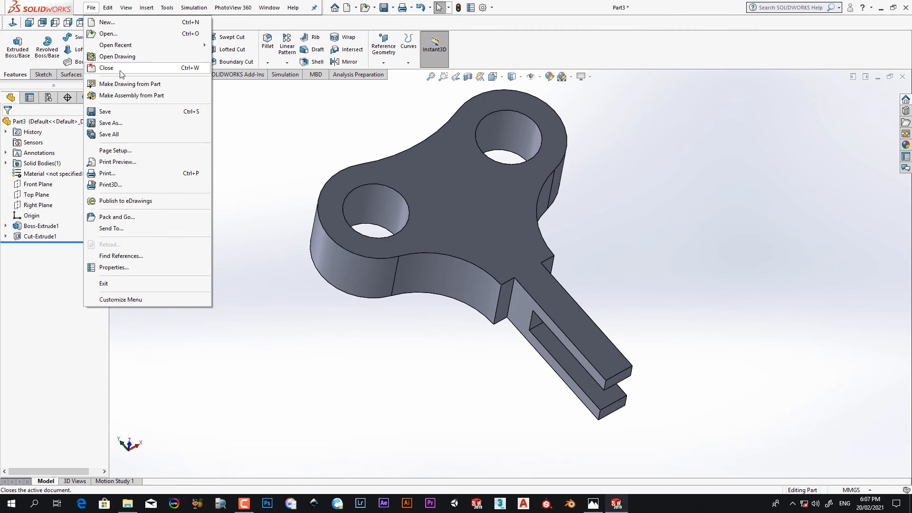
left_click(114, 122)
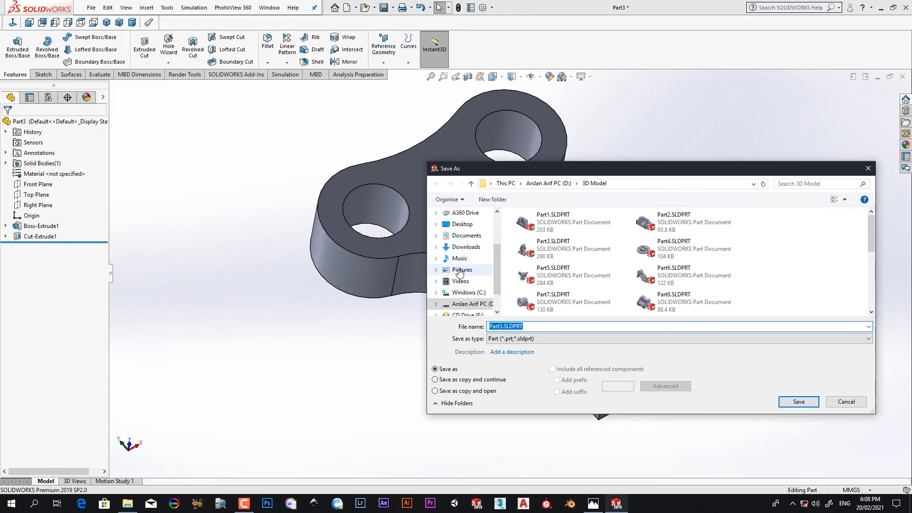
left_click(461, 224)
double_click(542, 326)
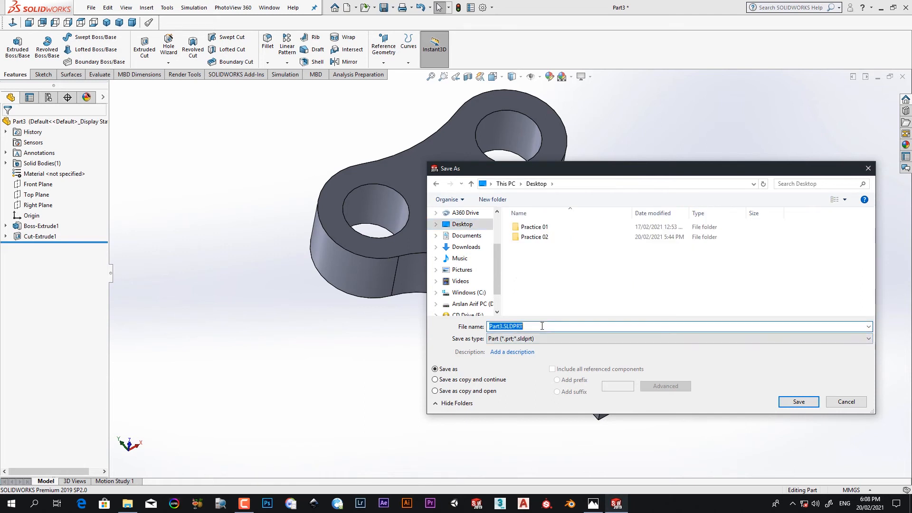
left_click(798, 402)
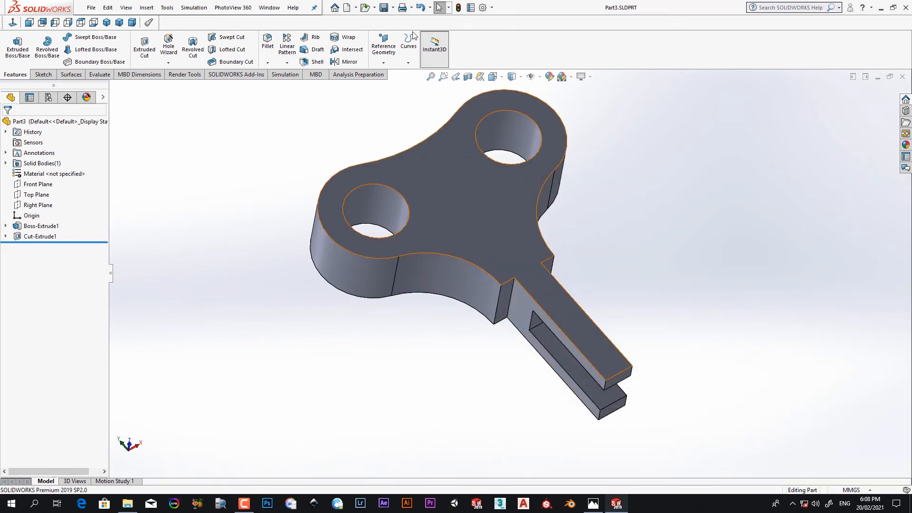
- Make a drawing from the part on a standard A3 (ISO) sheet with the sheet format displayed
left_click(356, 7)
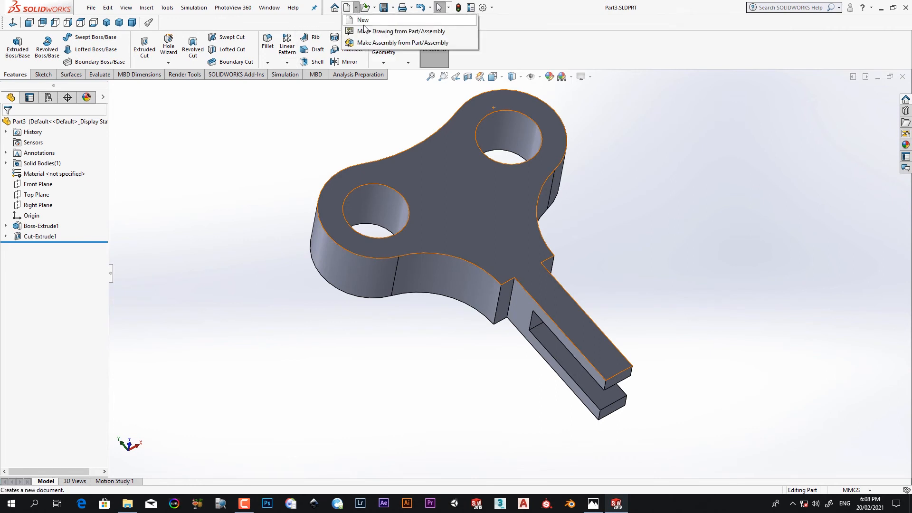
left_click(391, 32)
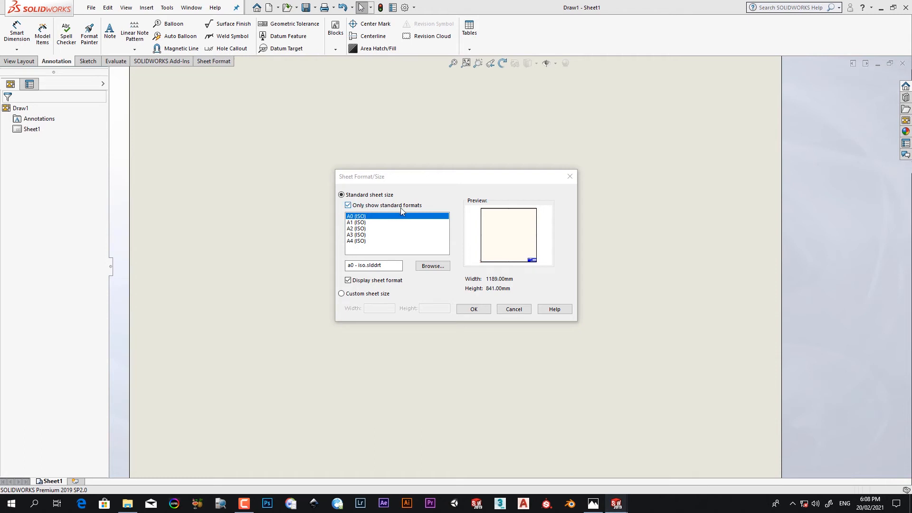
left_click(348, 206)
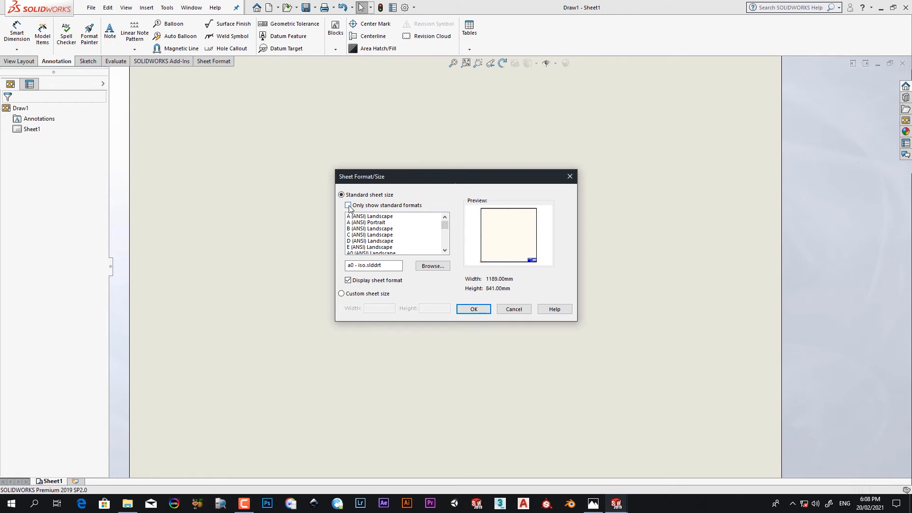
left_click(348, 206)
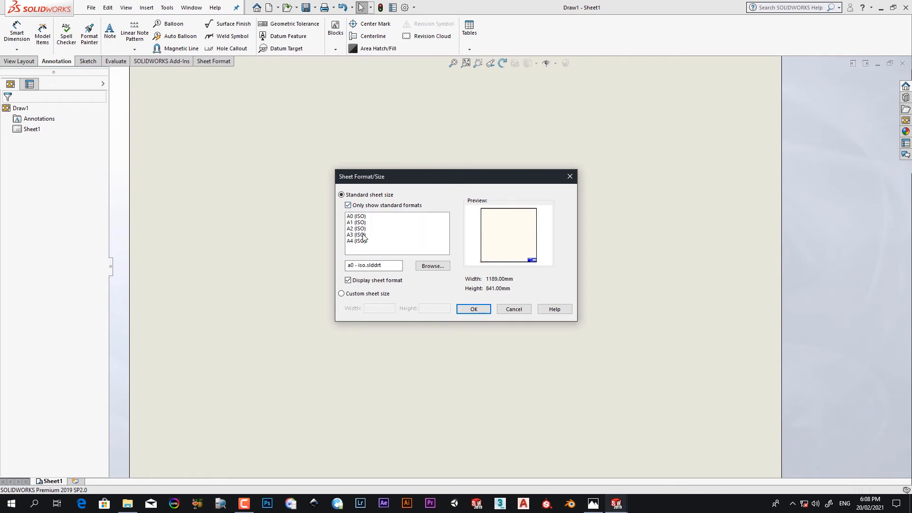
left_click(362, 235)
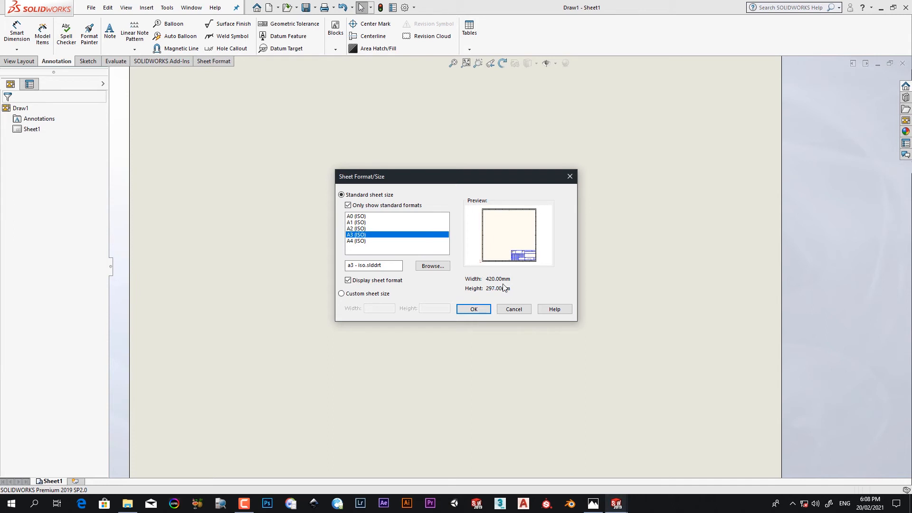
left_click(483, 309)
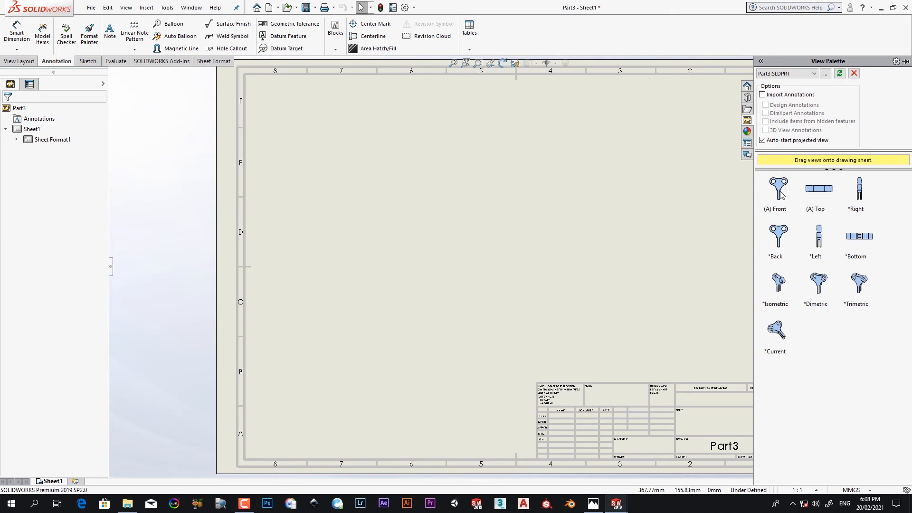
- Place the part's front view in the sheet's upper left area, with a projected side view to its right
left_click_drag(780, 194, 356, 189)
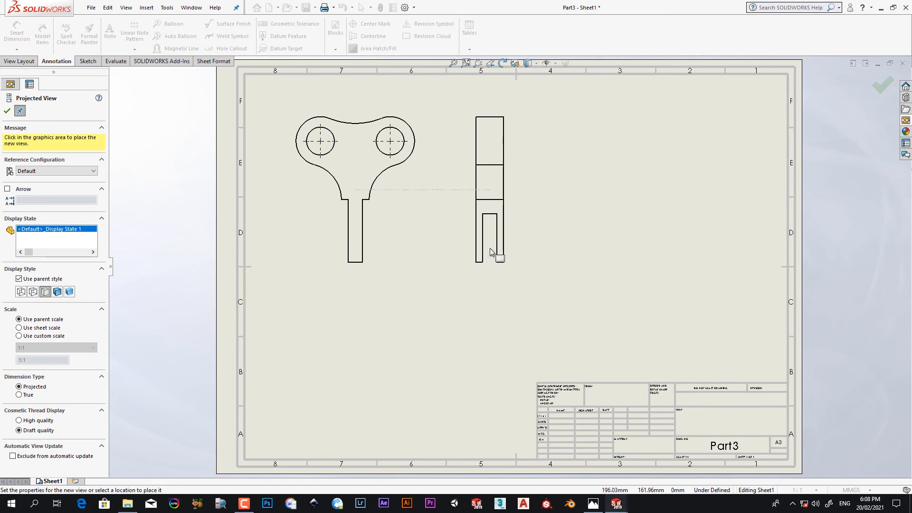
left_click(502, 254)
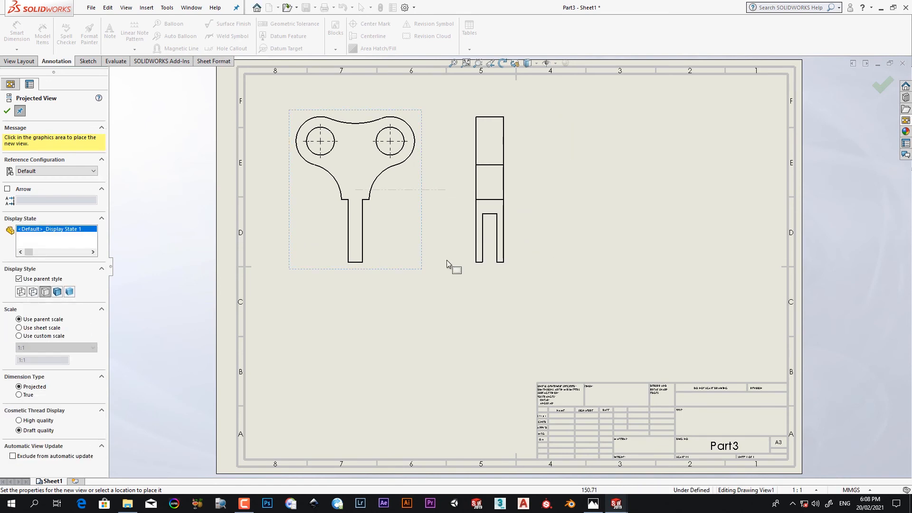
key("Escape")
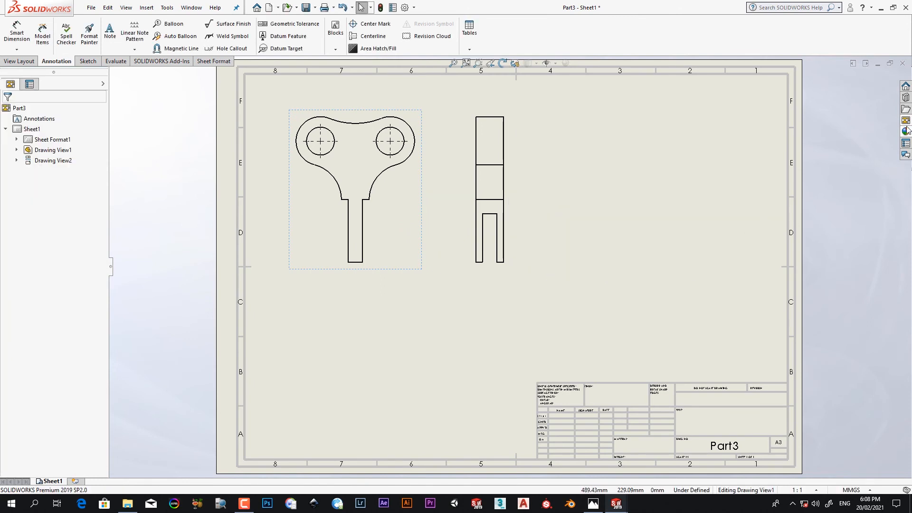
- Add an isometric view to the right of the side view, and display it as shaded with edges
left_click(906, 122)
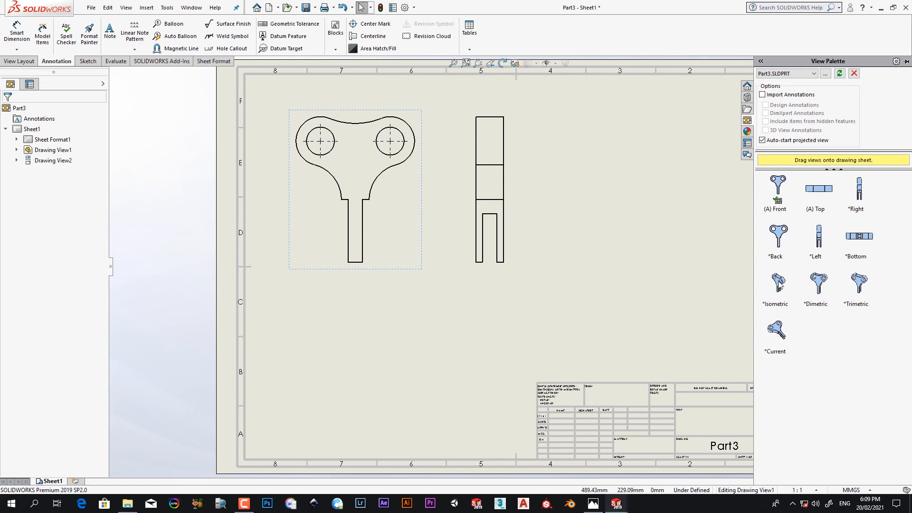
mouse_move(779, 284)
left_mouse_down()
mouse_move(709, 257)
mouse_move(689, 235)
left_mouse_up()
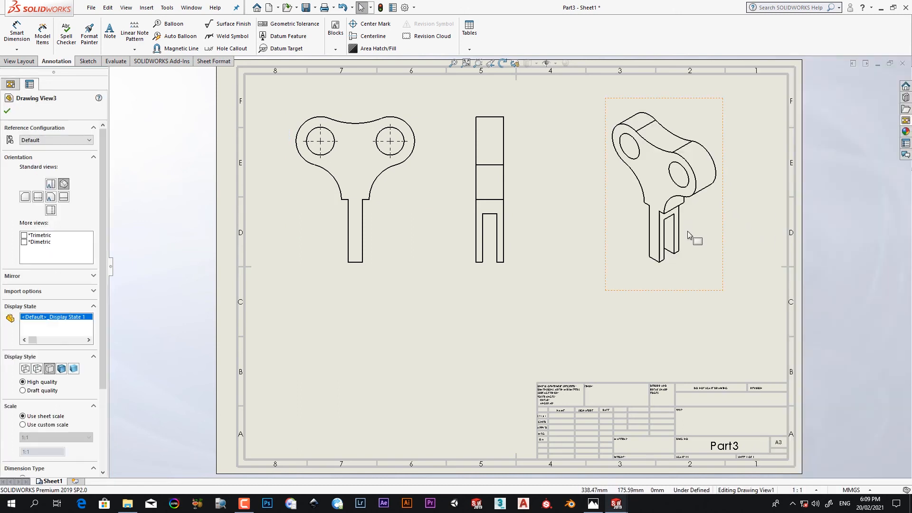
left_click(63, 369)
left_click(464, 305)
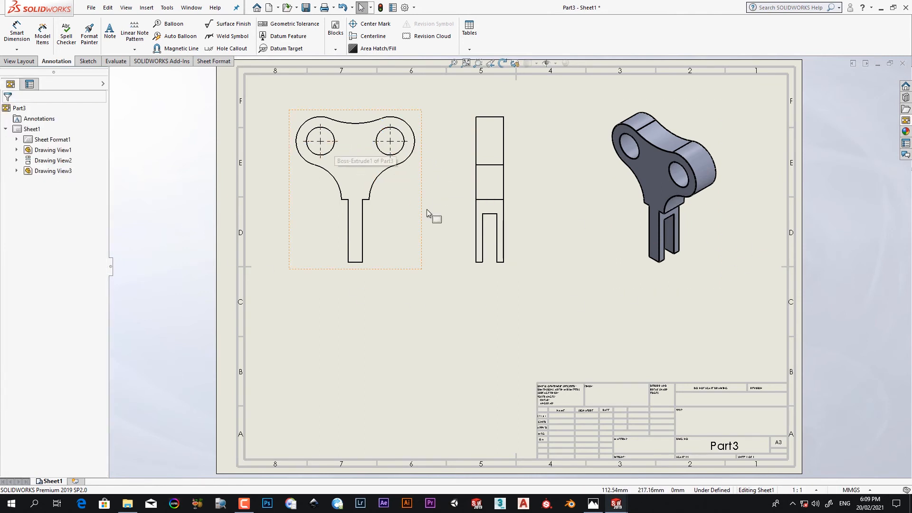
- Compare the views with the Photos reference drawing, and try a 1:2 sheet scale before returning to 1:1
left_click(594, 504)
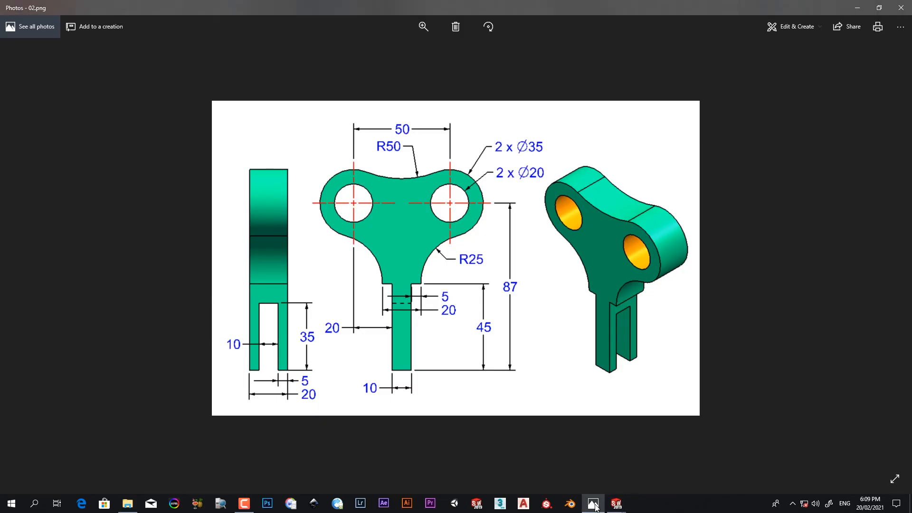
left_click(594, 504)
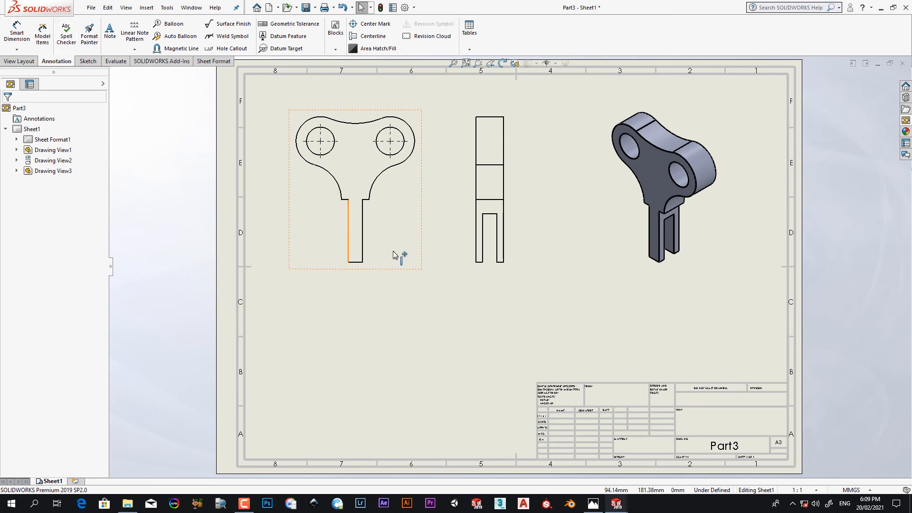
left_click(817, 490)
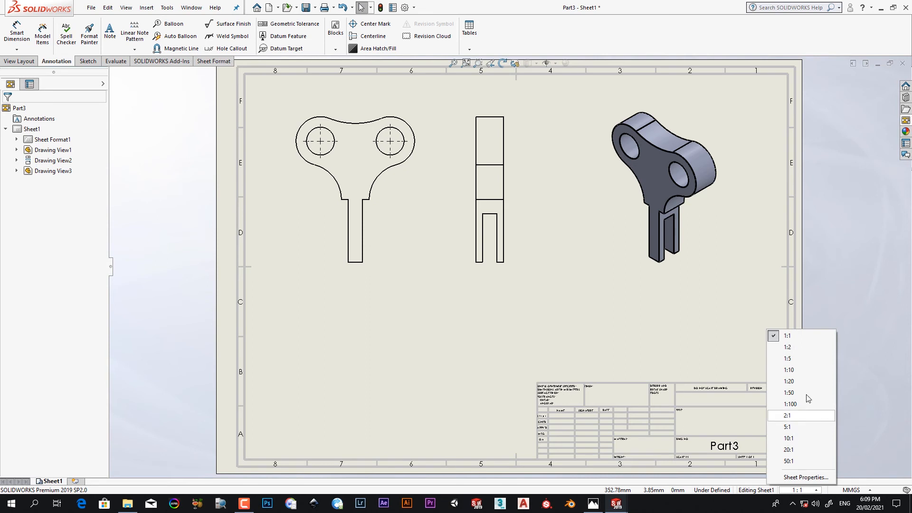
left_click(789, 347)
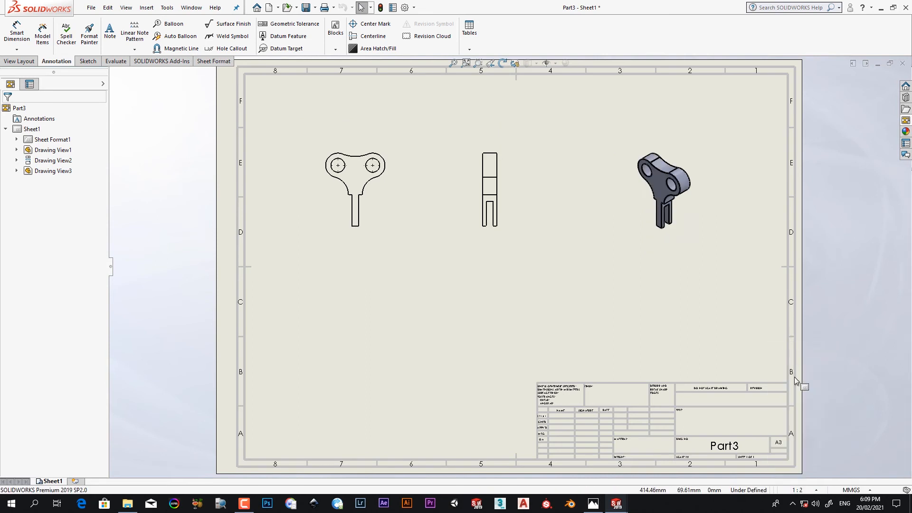
left_click(816, 492)
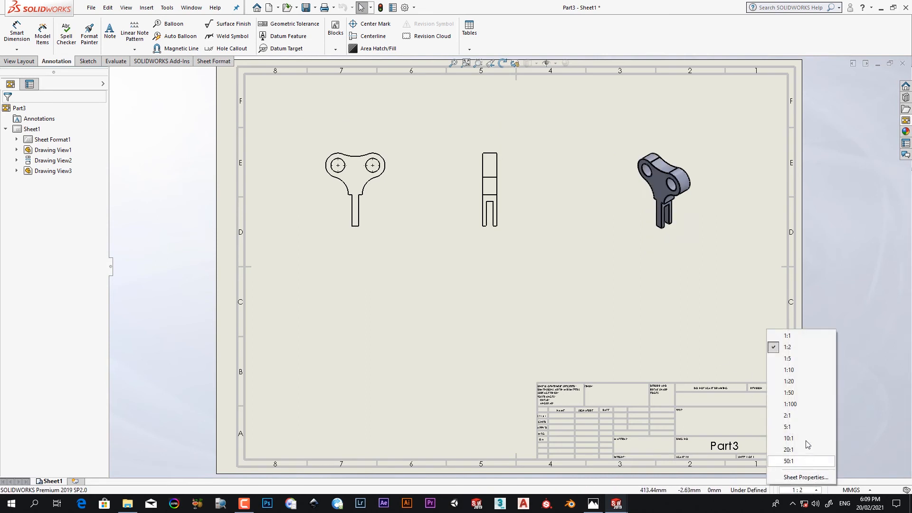
left_click(782, 341)
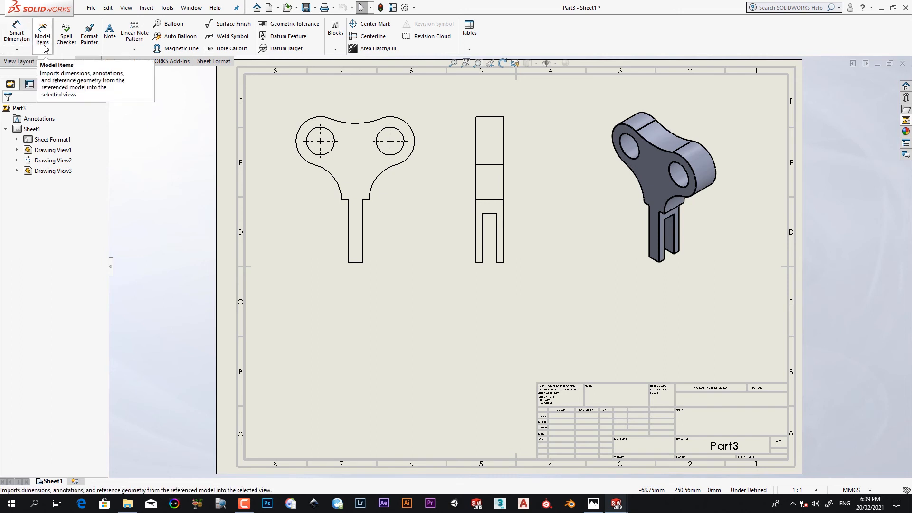
left_click(19, 40)
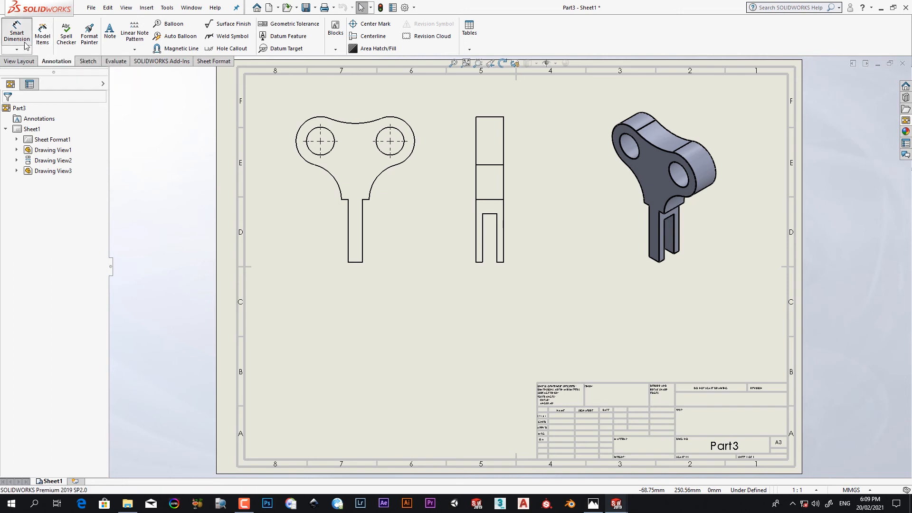
left_click(380, 180)
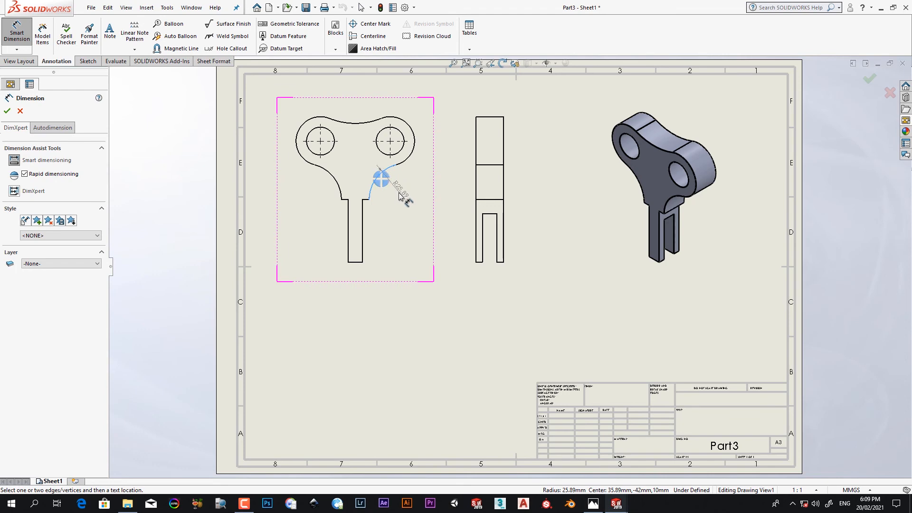
left_click(594, 503)
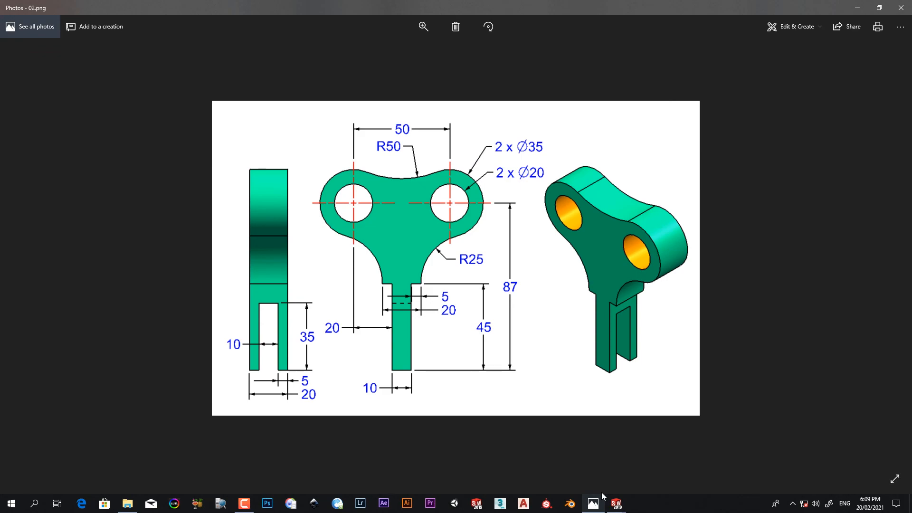
left_click(594, 503)
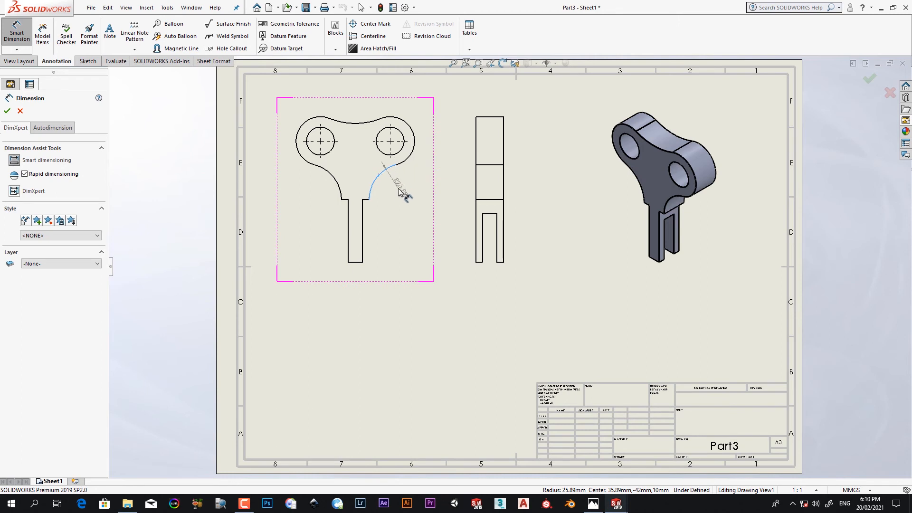
key("Escape")
key("Escape")
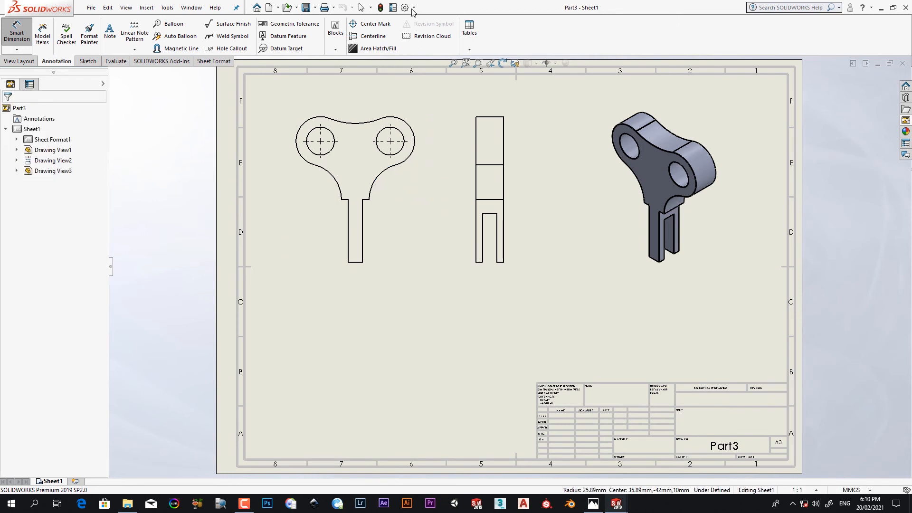
- Set the drawing's primary and dual dimension precision to None in the document properties
left_click(415, 8)
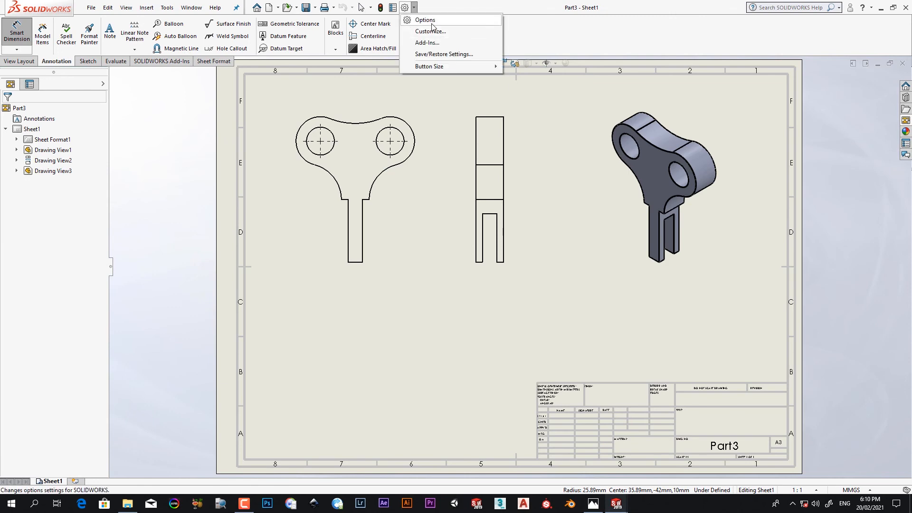
left_click(428, 20)
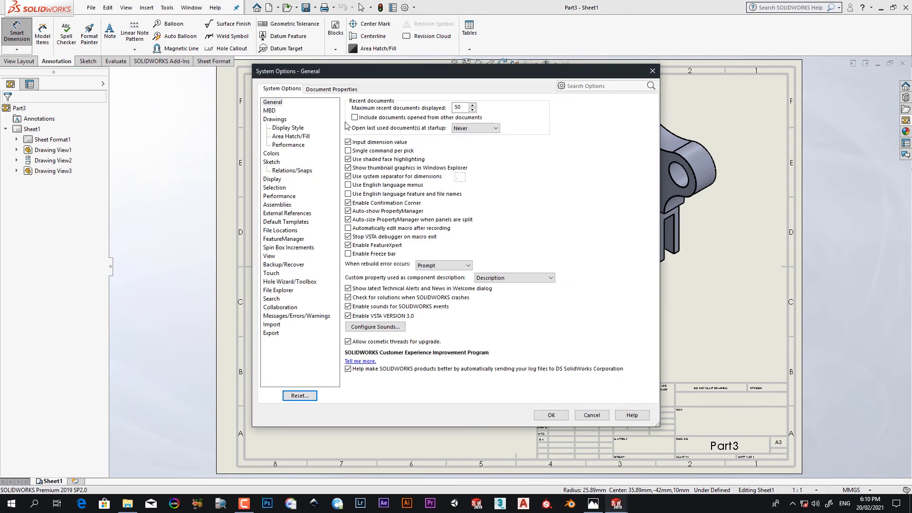
left_click(331, 90)
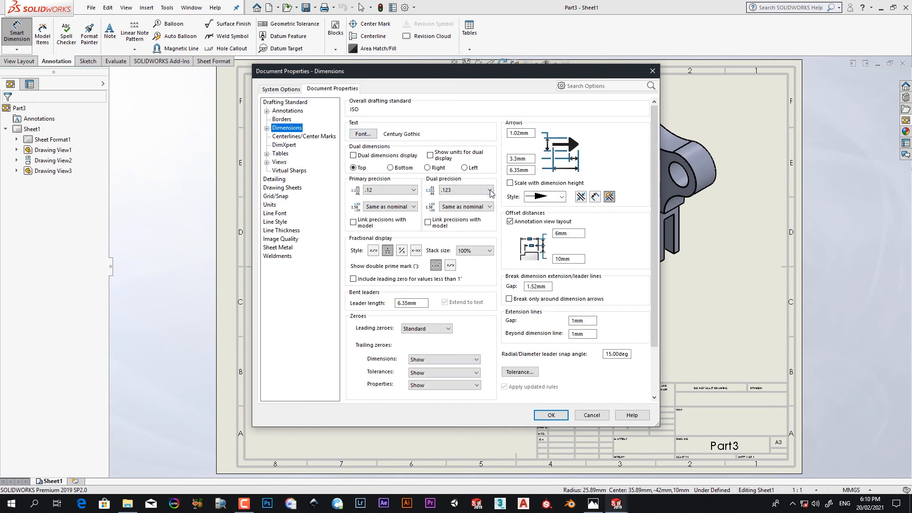
left_click(405, 191)
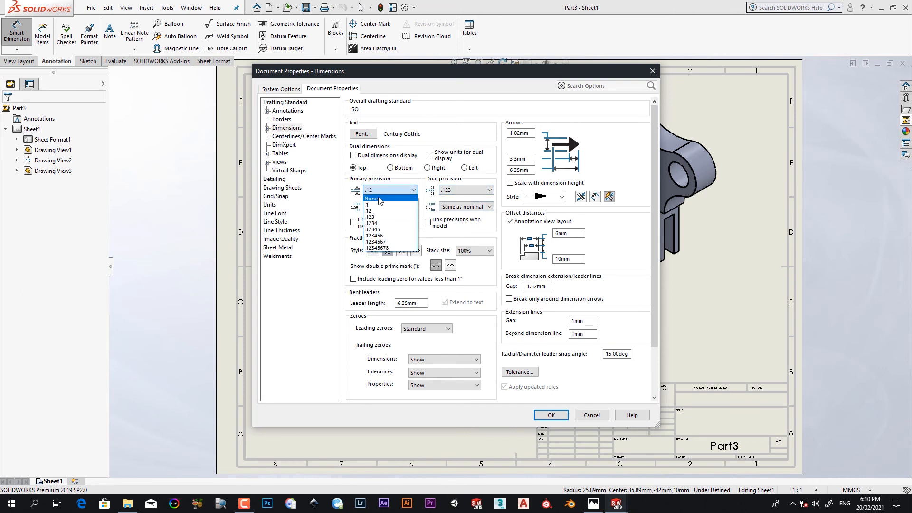
left_click(380, 199)
left_click(465, 190)
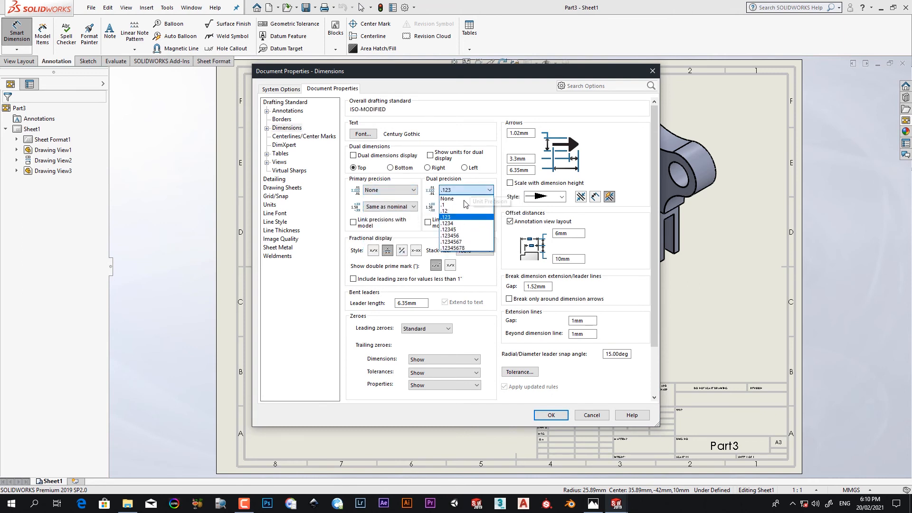
left_click(457, 199)
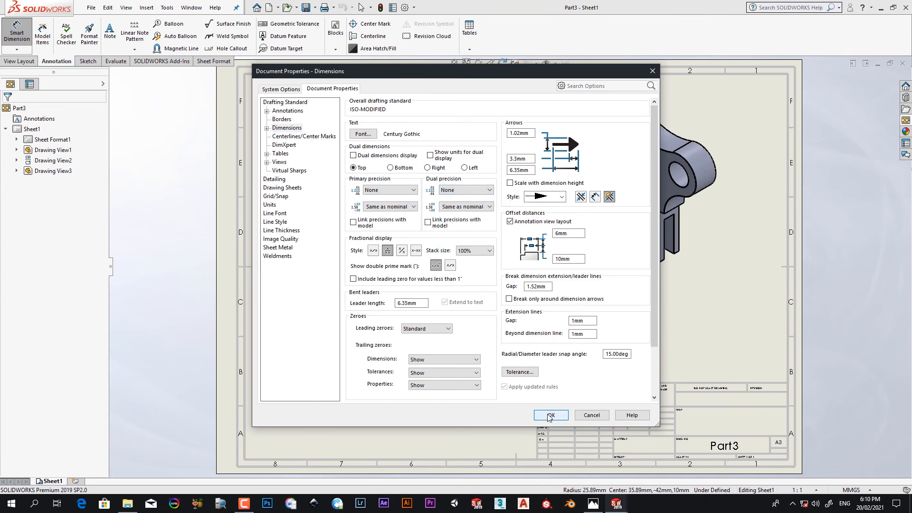
left_click(550, 416)
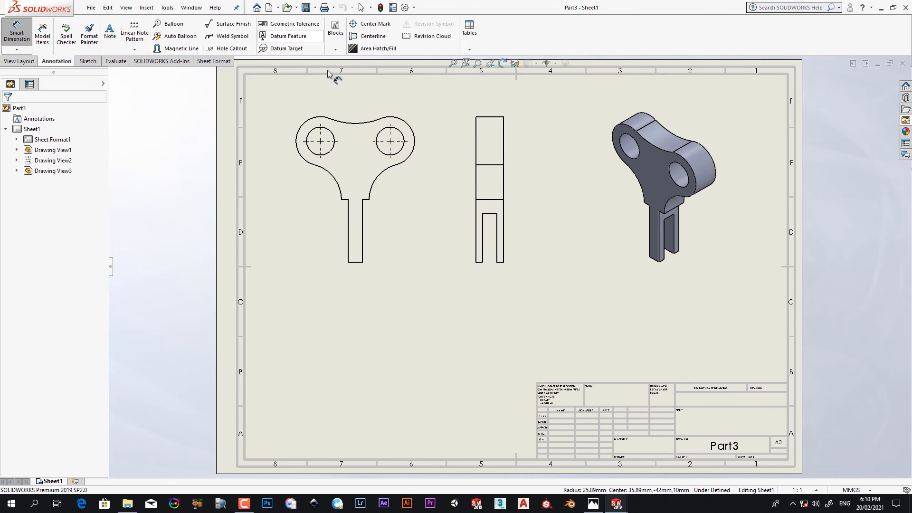
key("Escape")
- In the front view, dimension the radii of the concave arc above the stem's right side and of the right lobe's outer arc
left_click(399, 180)
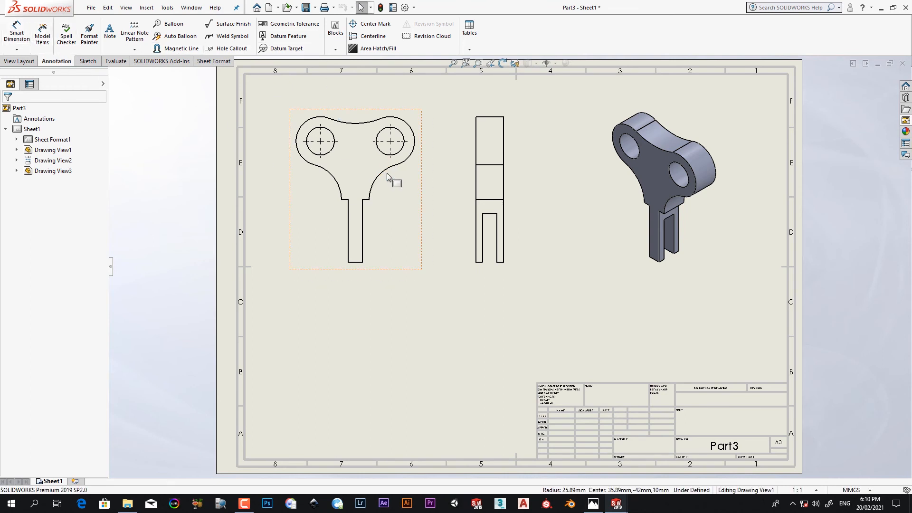
left_click(18, 36)
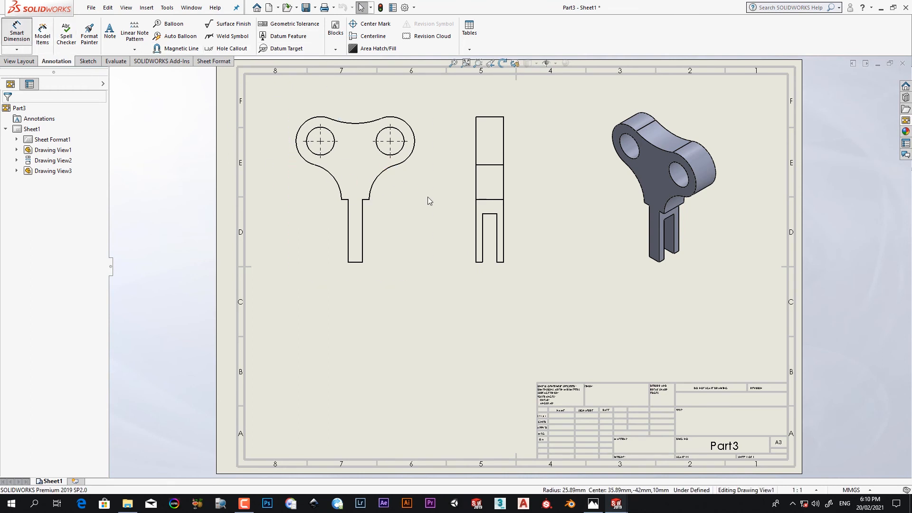
left_click(386, 175)
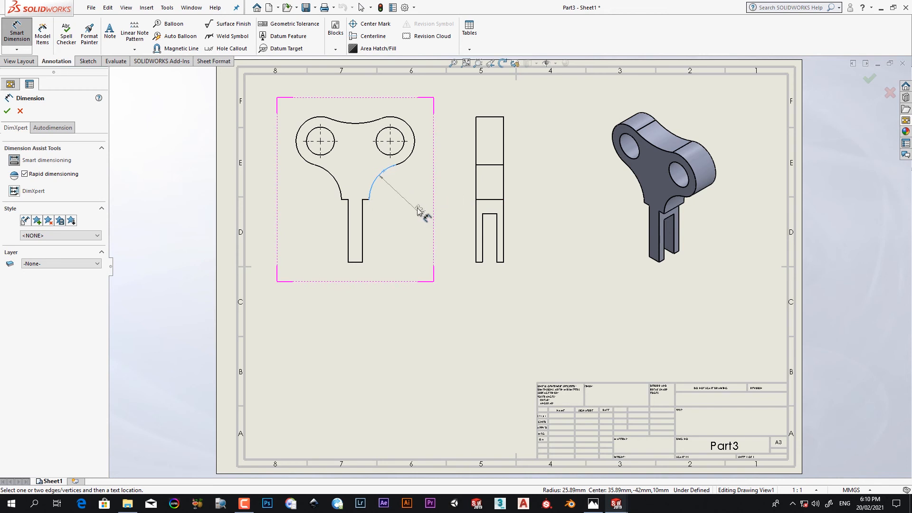
left_click(416, 208)
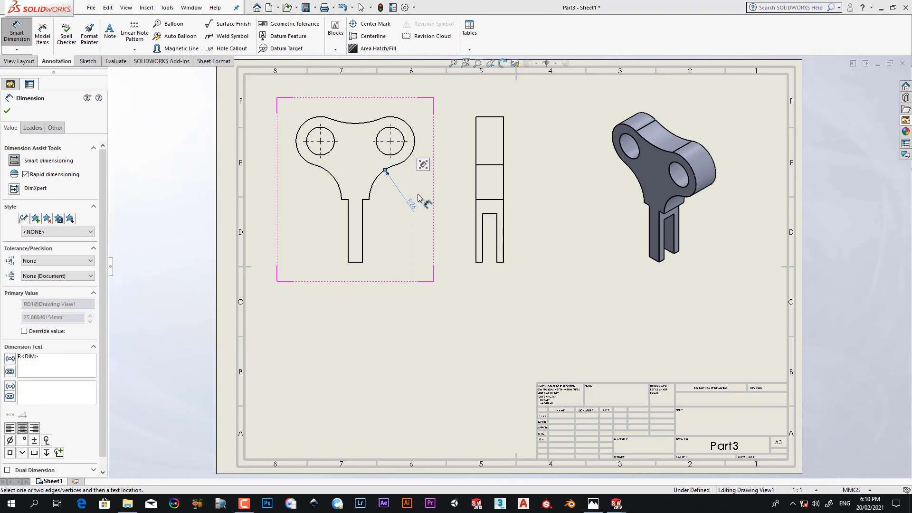
left_click(415, 141)
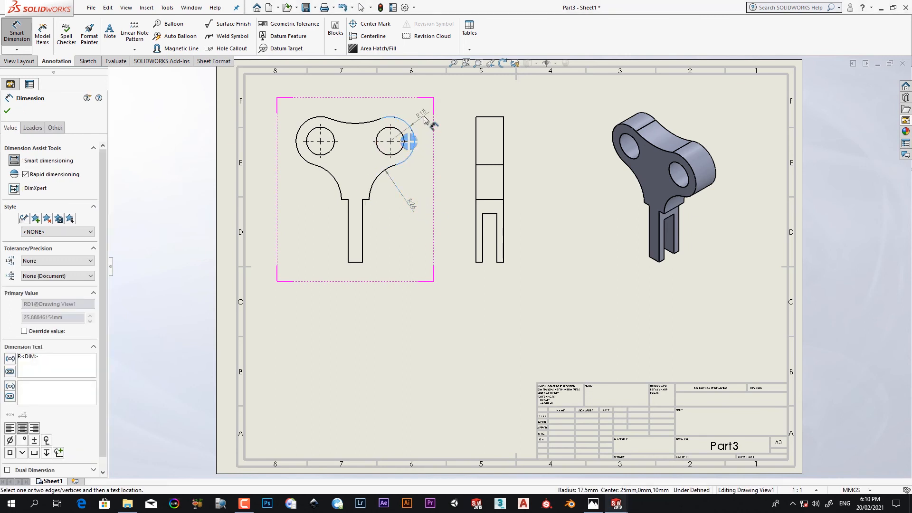
left_click(425, 120)
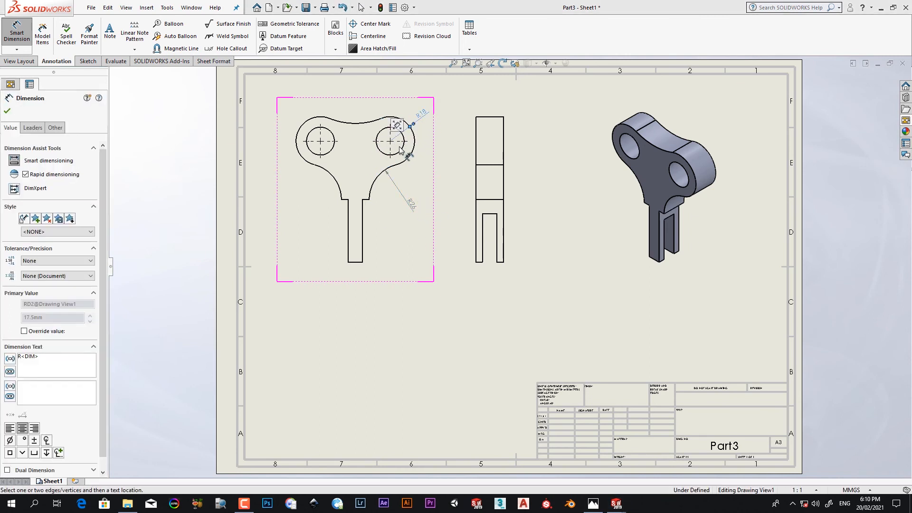
- Dimension the right hole's diameter and the radius of the concave arc along the front view's upper edge
left_click(403, 151)
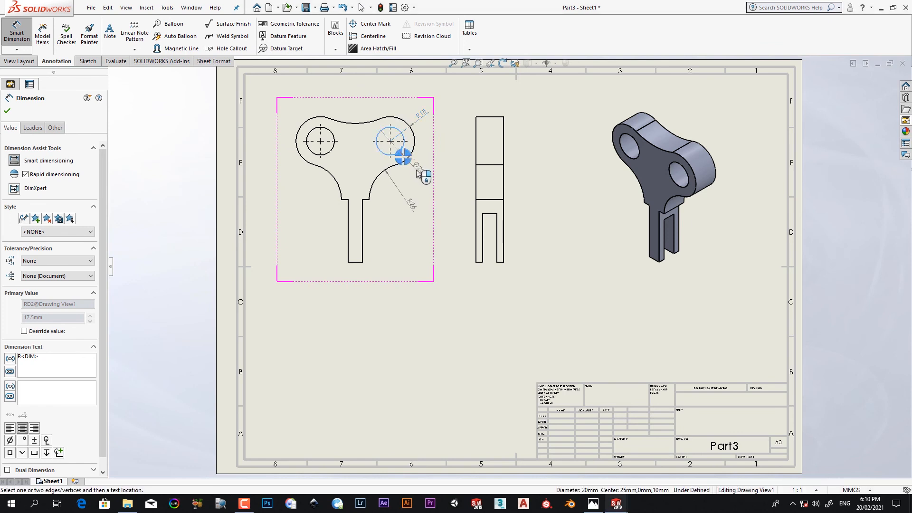
left_click(417, 173)
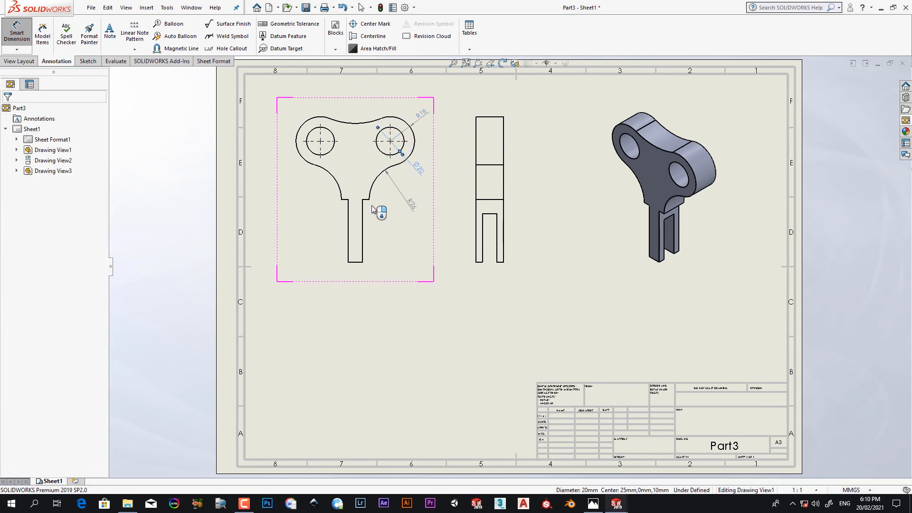
left_click(352, 122)
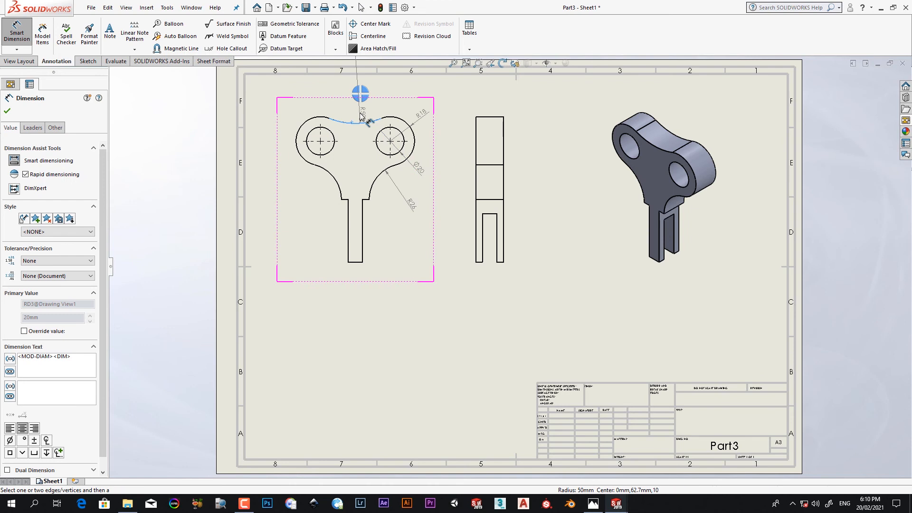
left_click(362, 116)
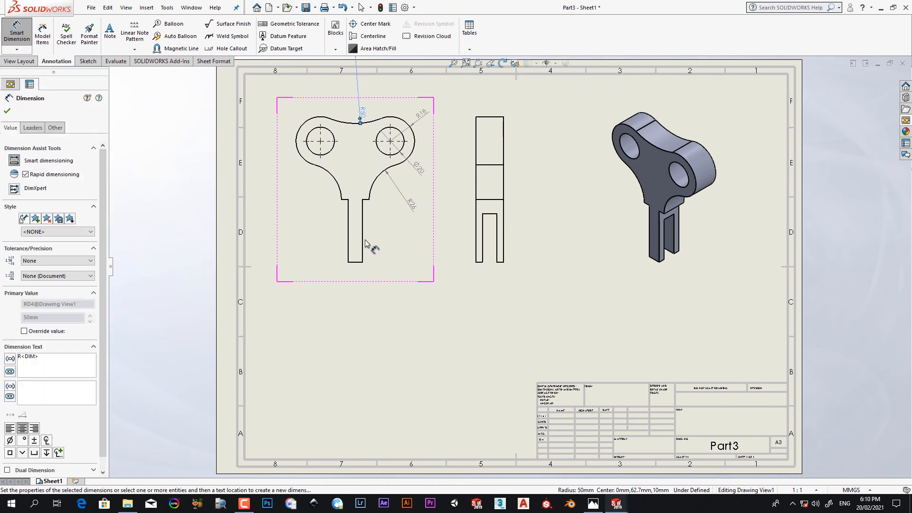
- Dimension the stem's width below the front view and its length on the stem's right side
left_click(354, 264)
left_click(361, 278)
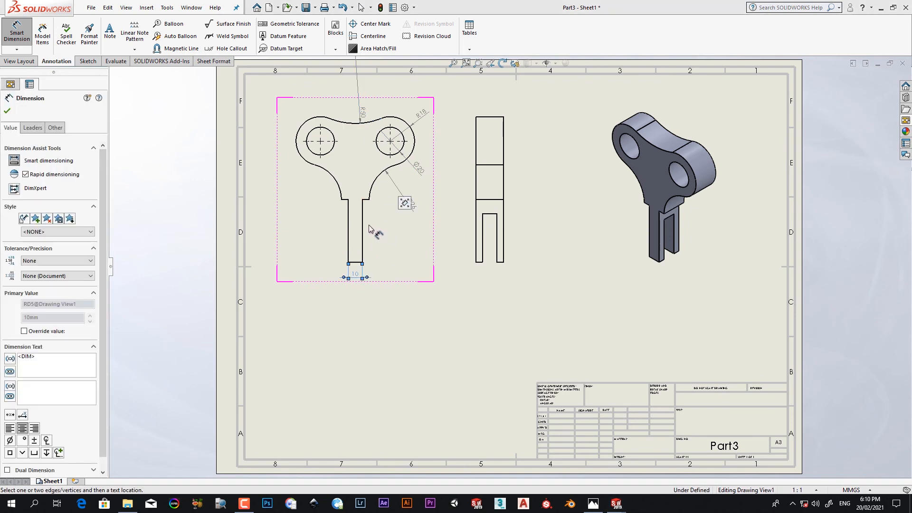
left_click(364, 226)
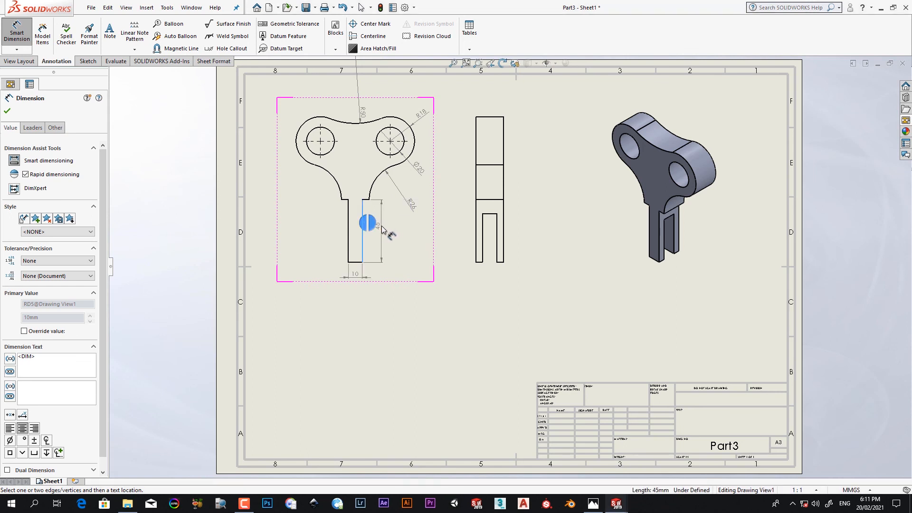
left_click(382, 232)
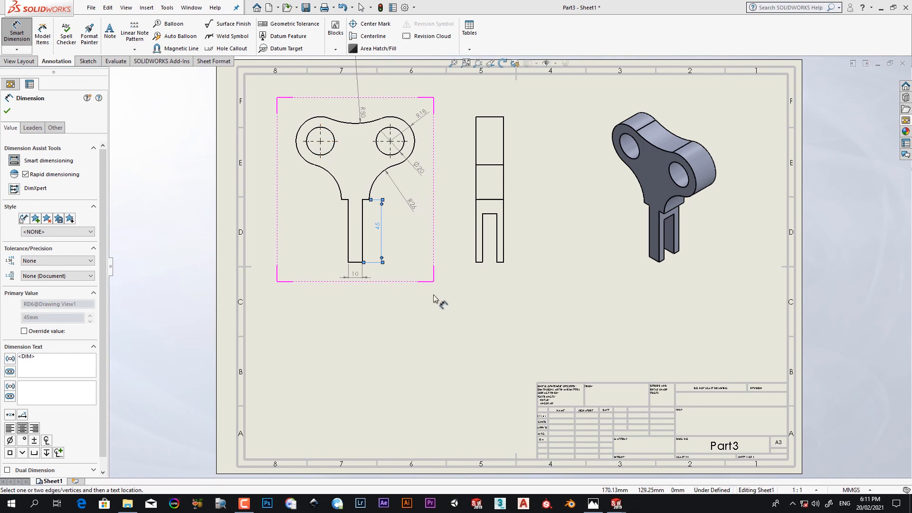
- In the side view, dimension the left prong's thickness and the slot's width, stacked below the view
left_click(479, 264)
left_click(480, 289)
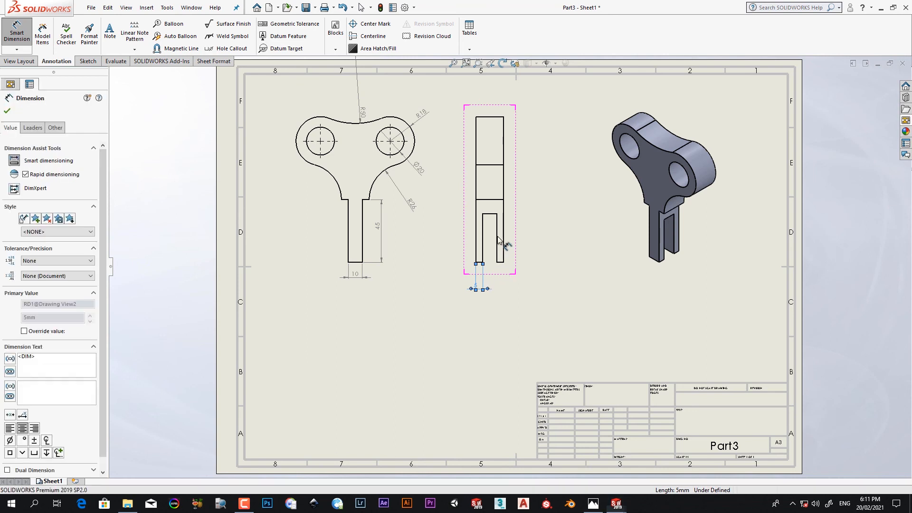
left_click(483, 223)
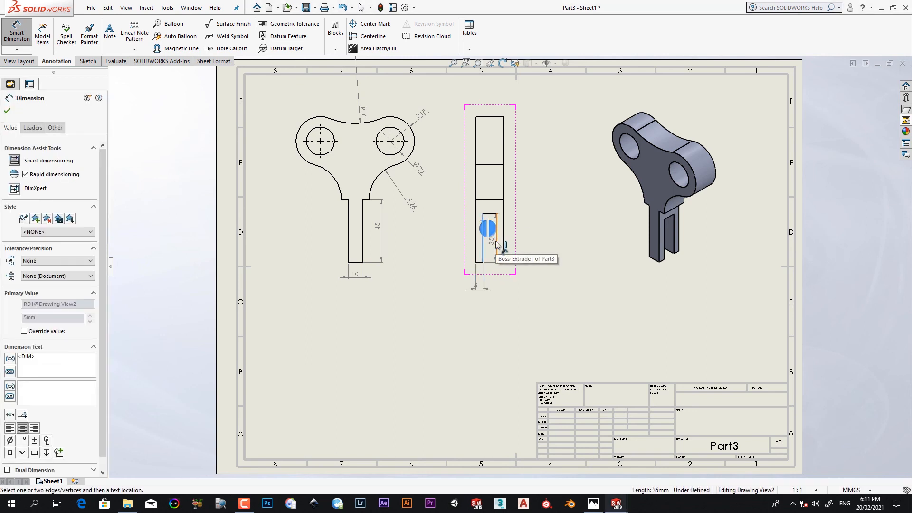
left_click(496, 243)
left_click(492, 308)
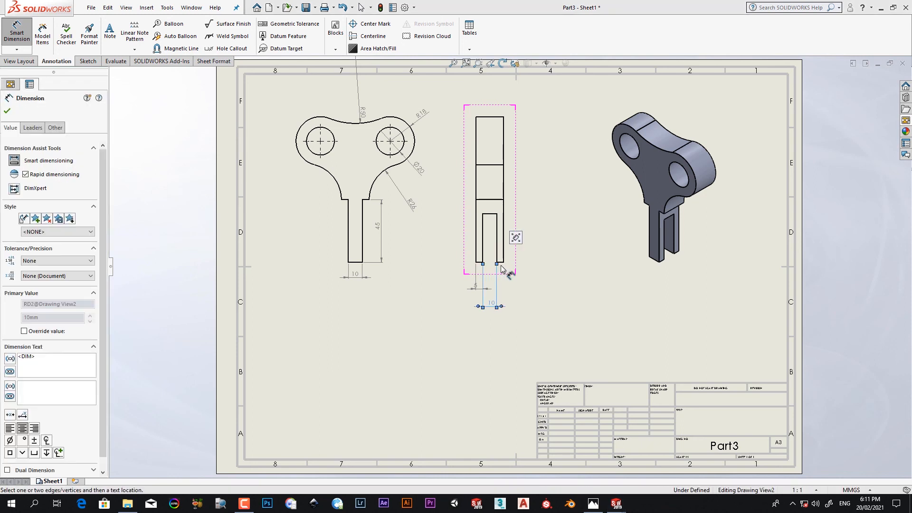
- Dimension the side view's overall thickness below the slot width, and flip its arrows inside the extension lines
left_click(503, 263)
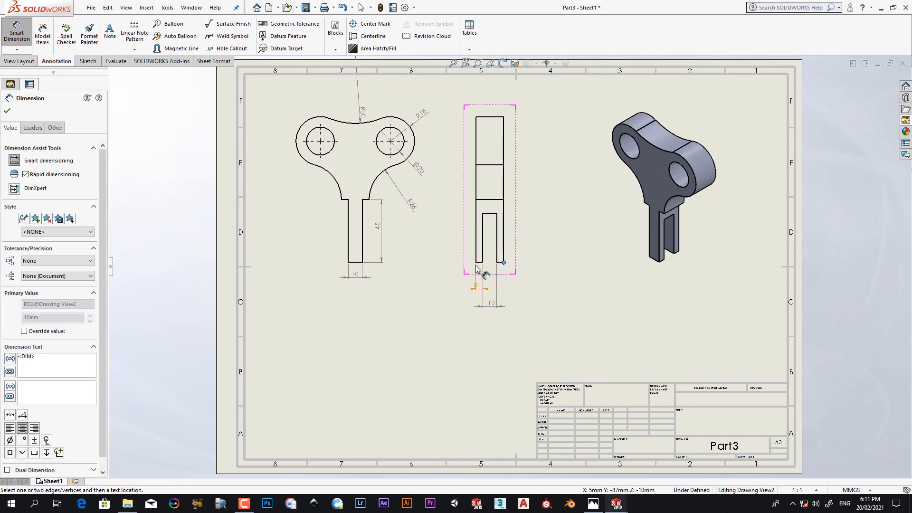
left_click(476, 262)
left_click(489, 330)
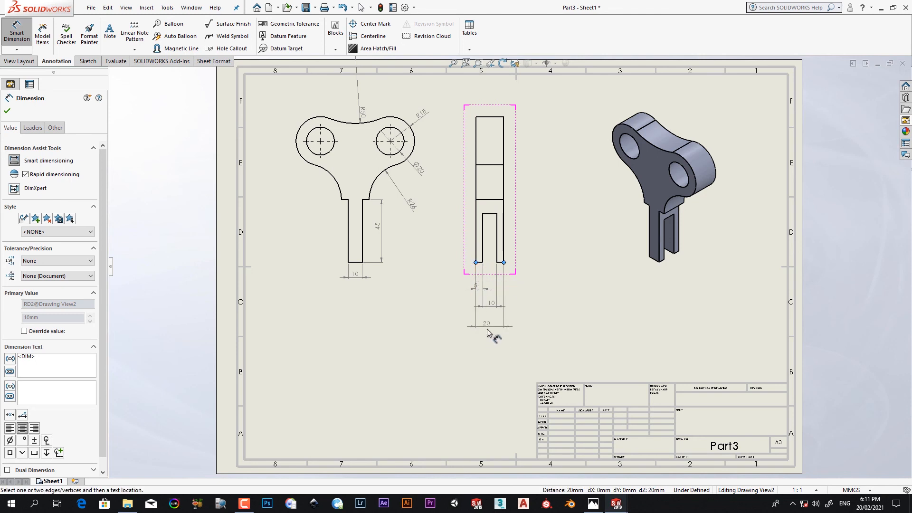
left_click(518, 343)
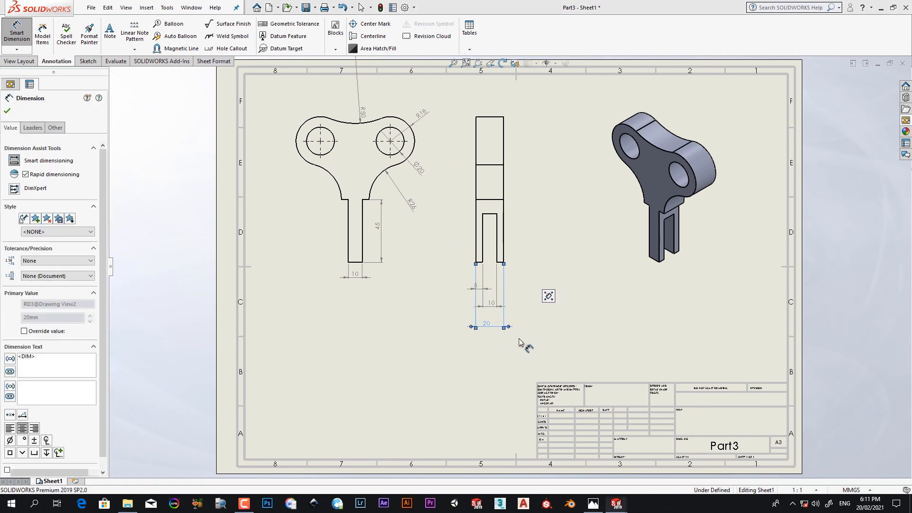
scroll(516, 343, "down", 1)
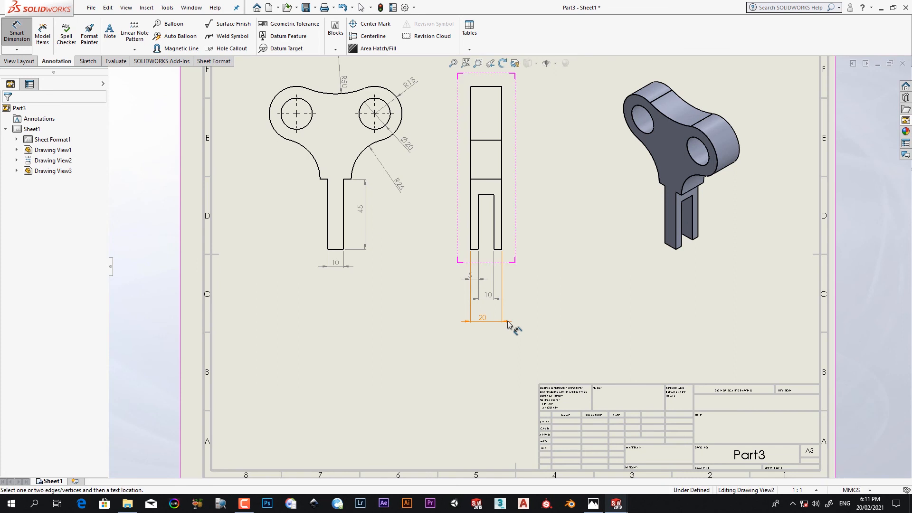
left_click(507, 323)
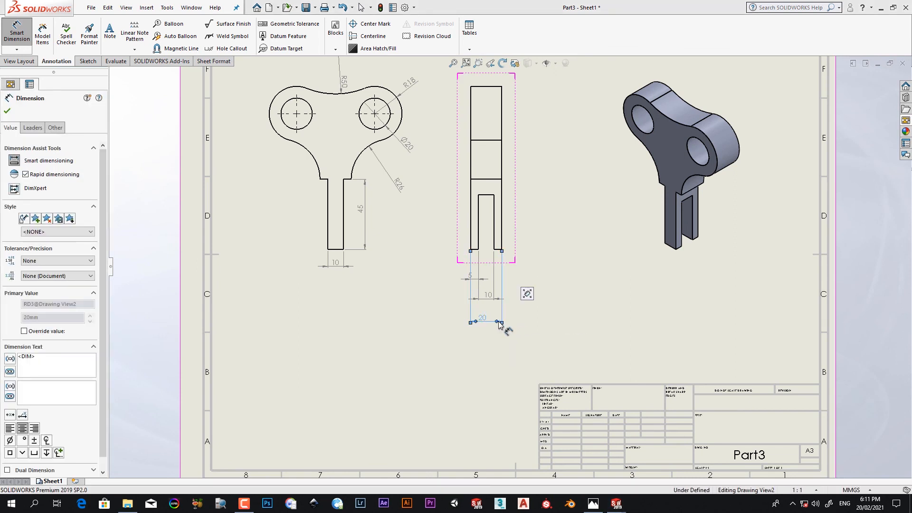
left_click(508, 332)
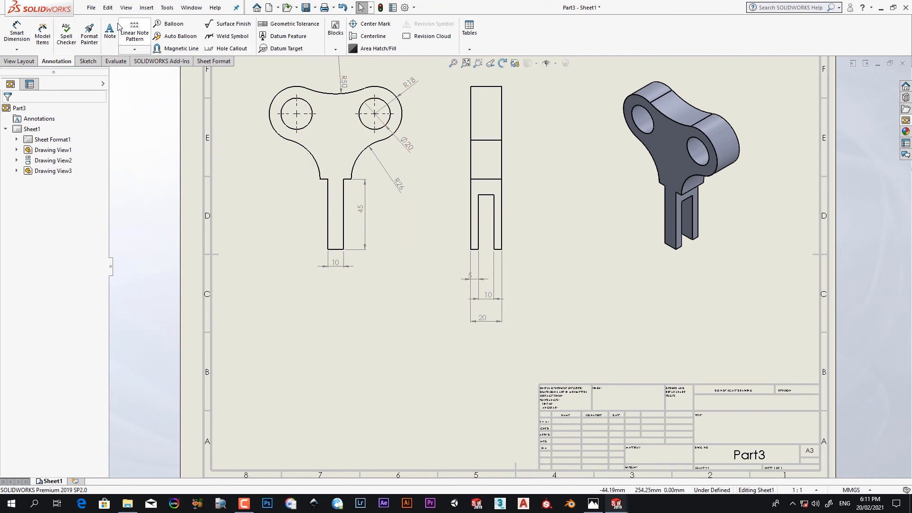
- Dimension the slot's depth to the right of the side view
left_click(17, 32)
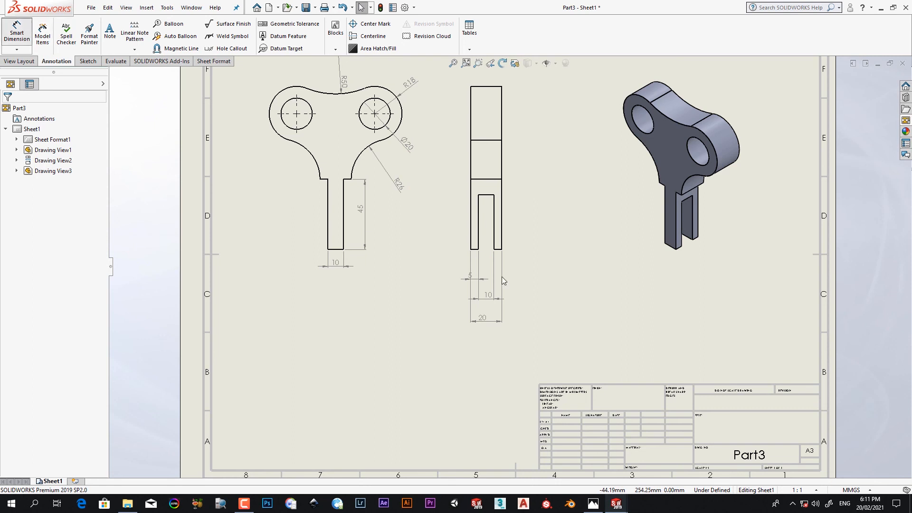
left_click(494, 196)
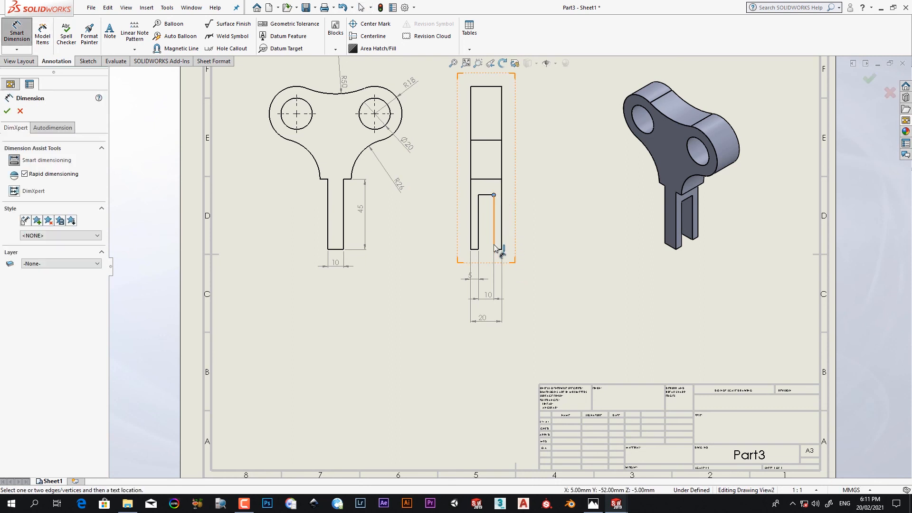
left_click(494, 250)
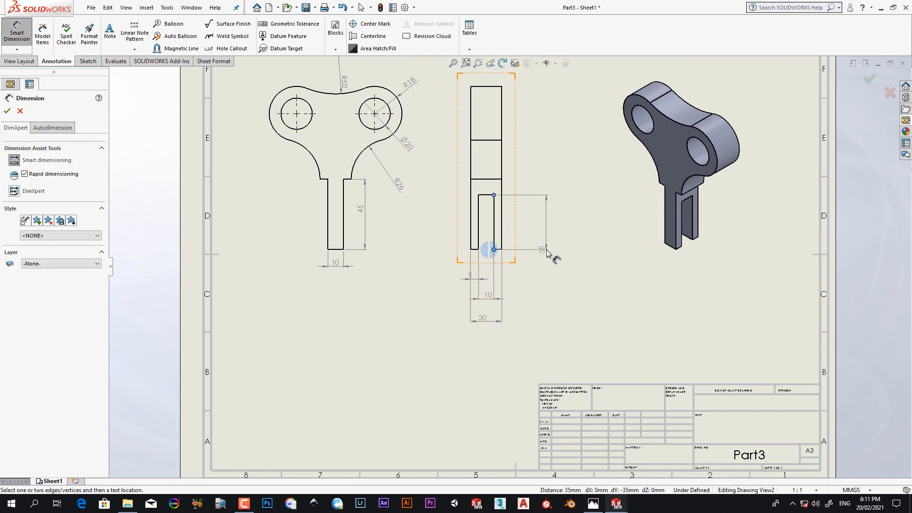
left_click(545, 224)
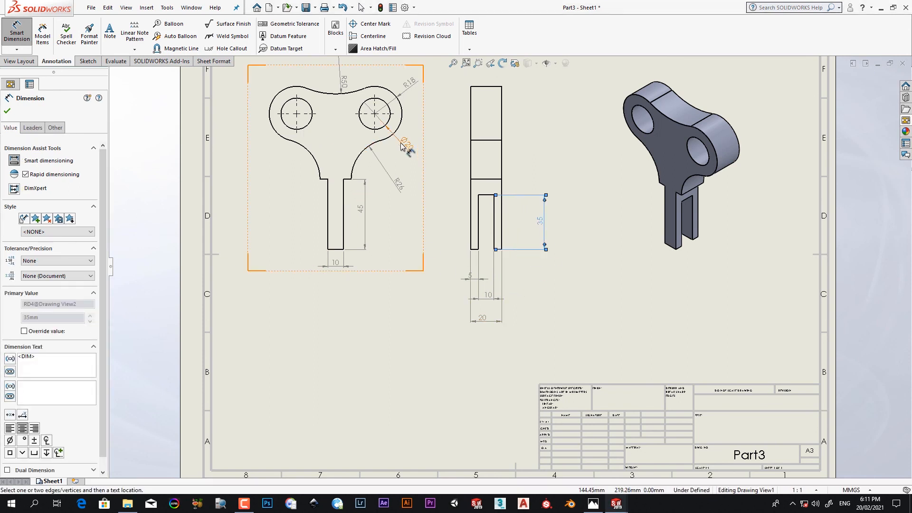
left_click(7, 112)
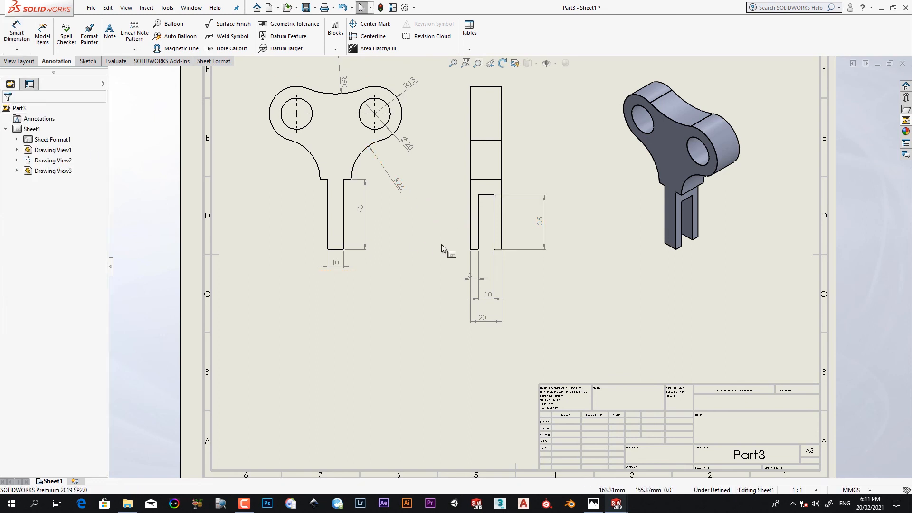
- Assign the R26 radius dimension in the front view to the FORMAT layer
left_click(400, 186)
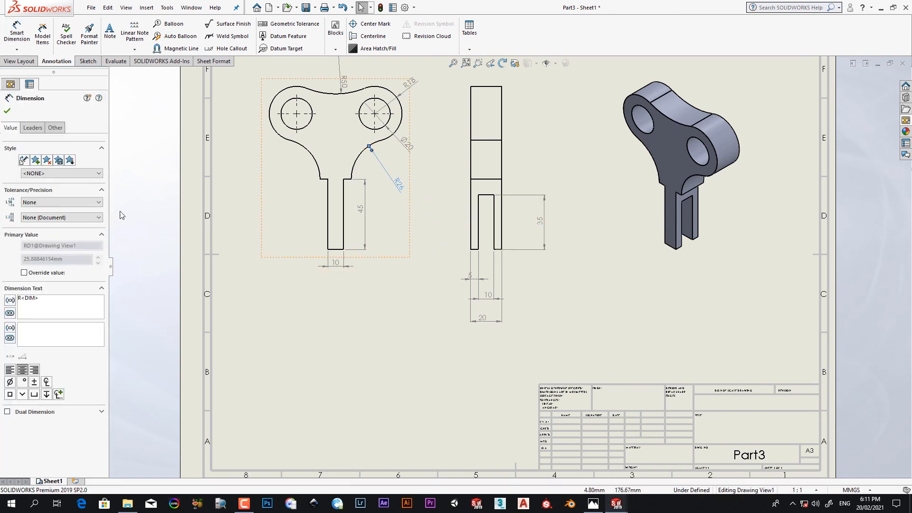
left_click(55, 127)
left_click(42, 257)
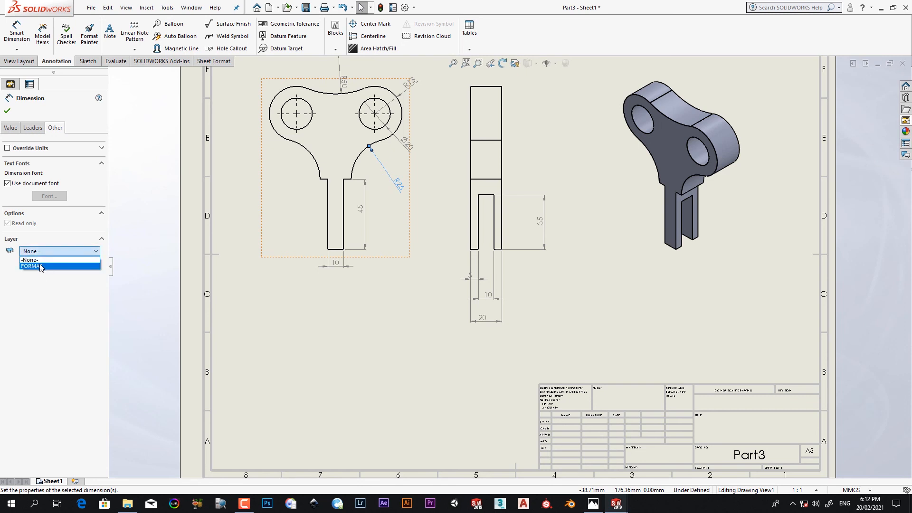
left_click(41, 266)
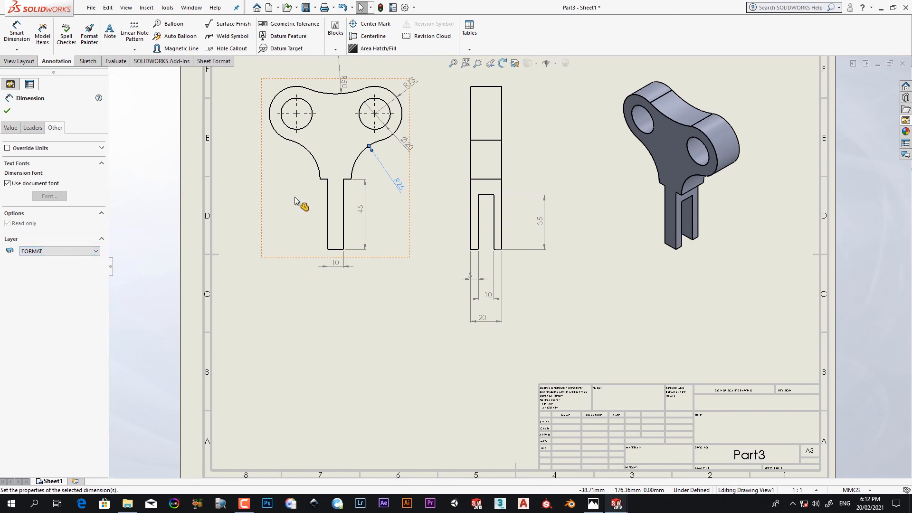
left_click(6, 113)
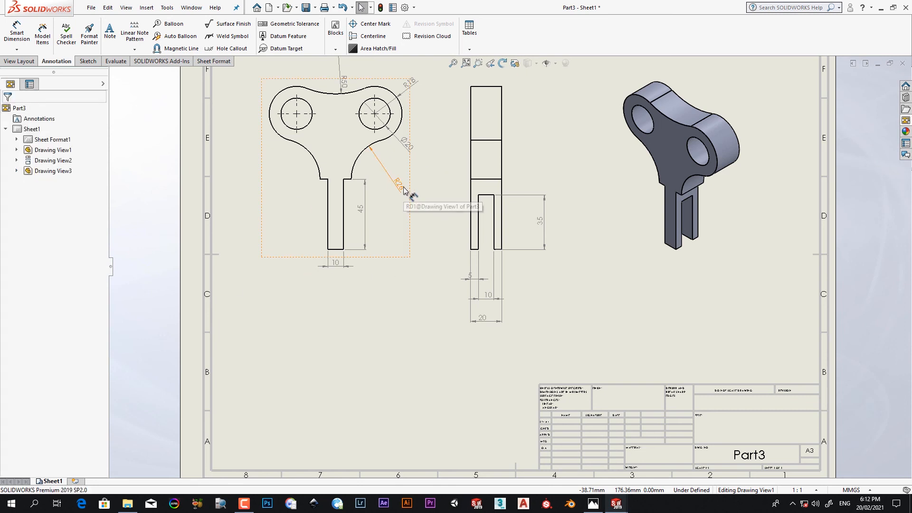
- Copy the R26 dimension's format to all other dimensions in the front and side views with Format Painter
left_click(89, 33)
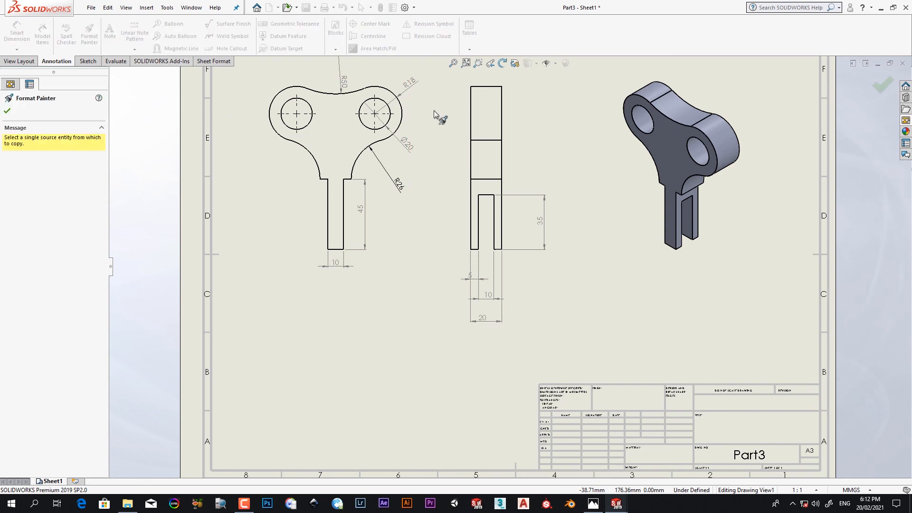
left_click(399, 180)
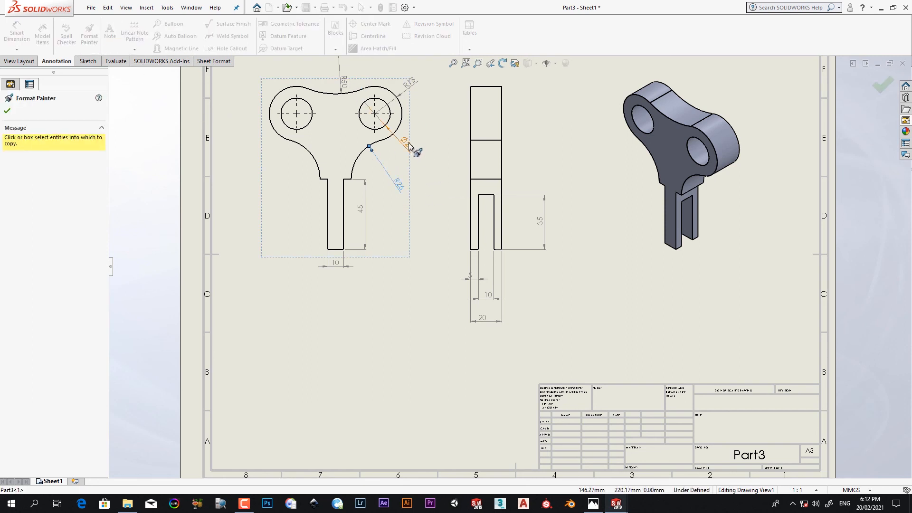
left_click(408, 143)
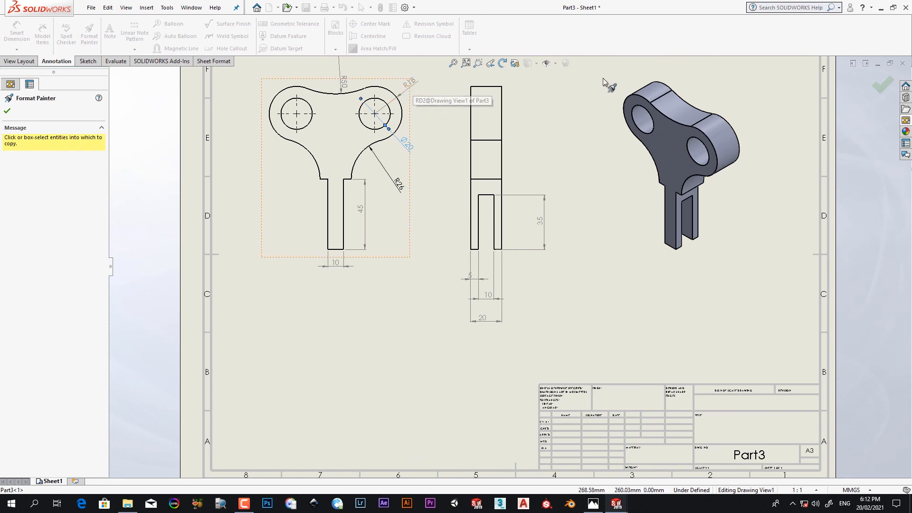
left_click_drag(605, 75, 299, 283)
left_click_drag(227, 378, 259, 346)
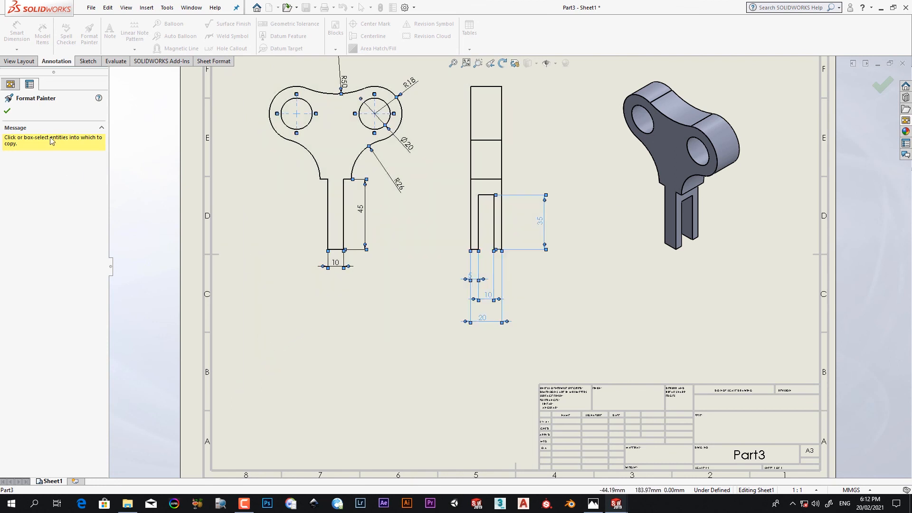
left_click(8, 111)
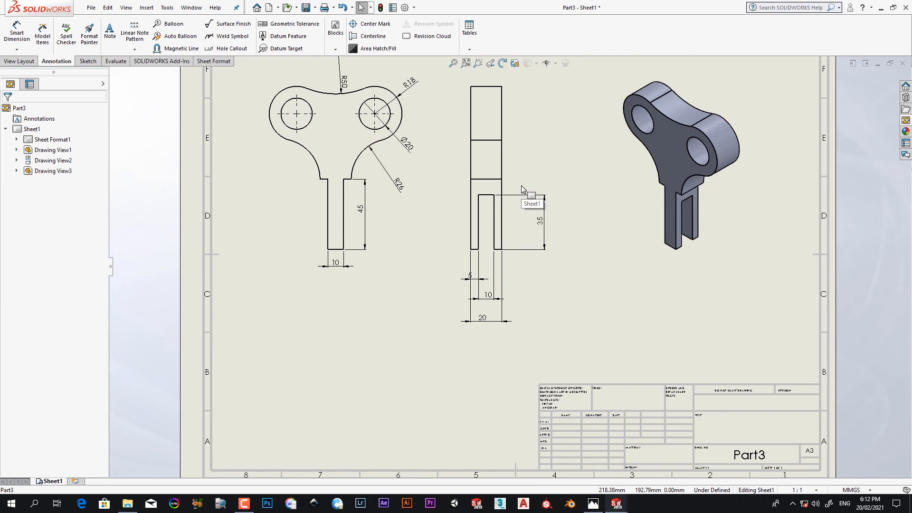
scroll(531, 151, "down", 1)
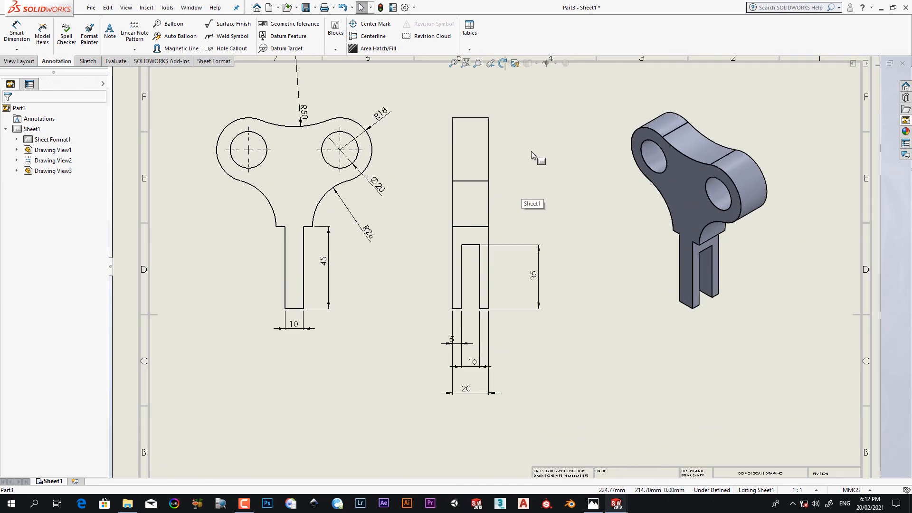
left_click(453, 63)
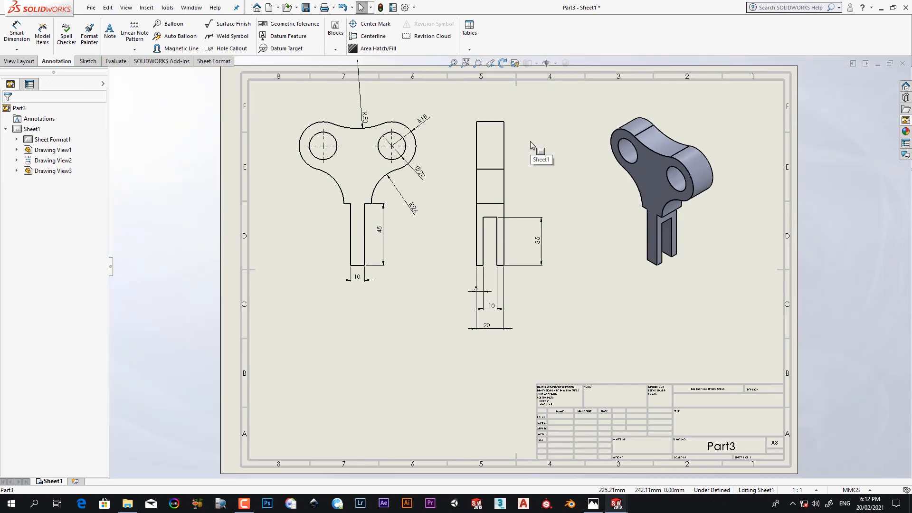